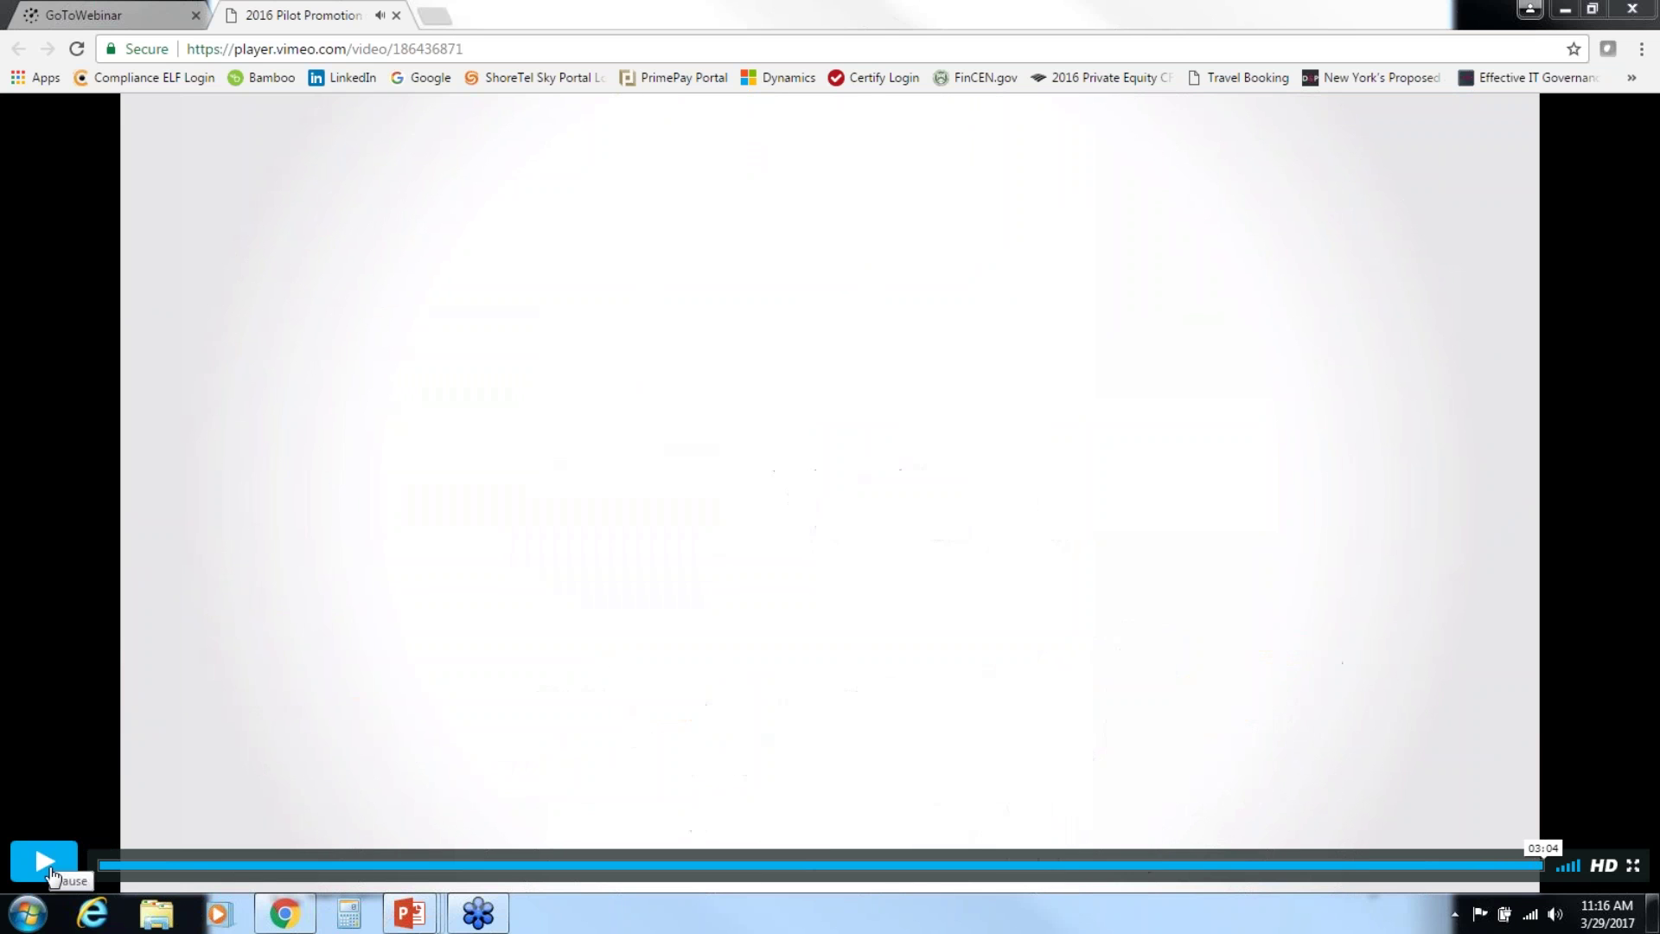
{"action": "left_click", "coordinate": [45, 862]}
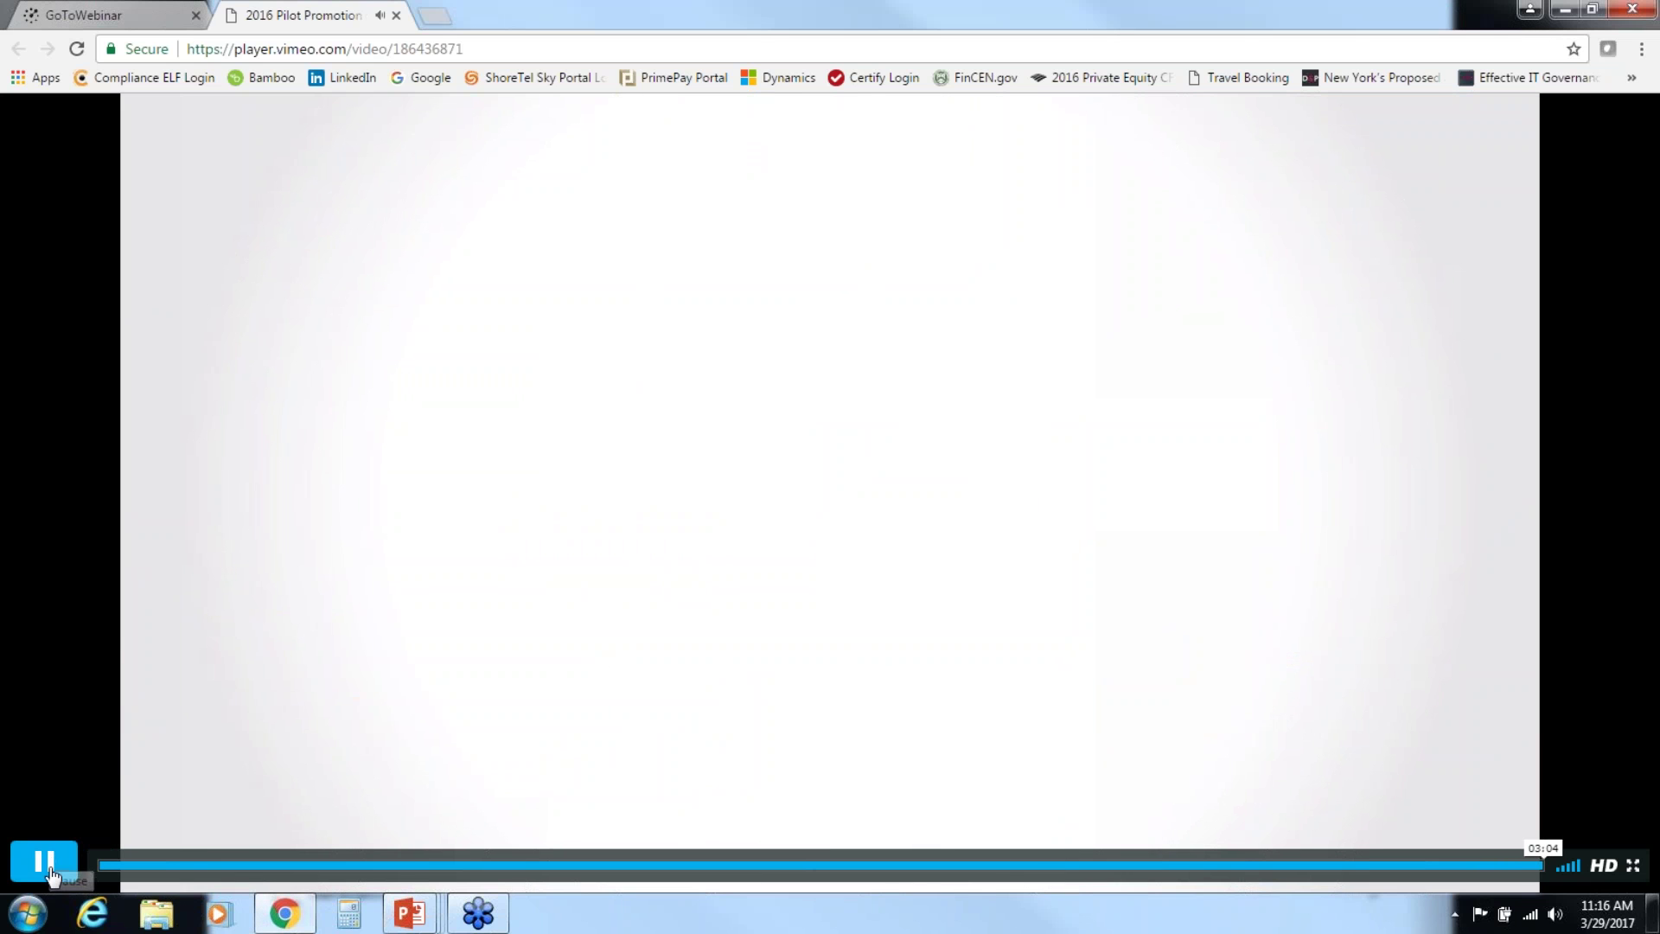
{"action": "left_click", "coordinate": [45, 862]}
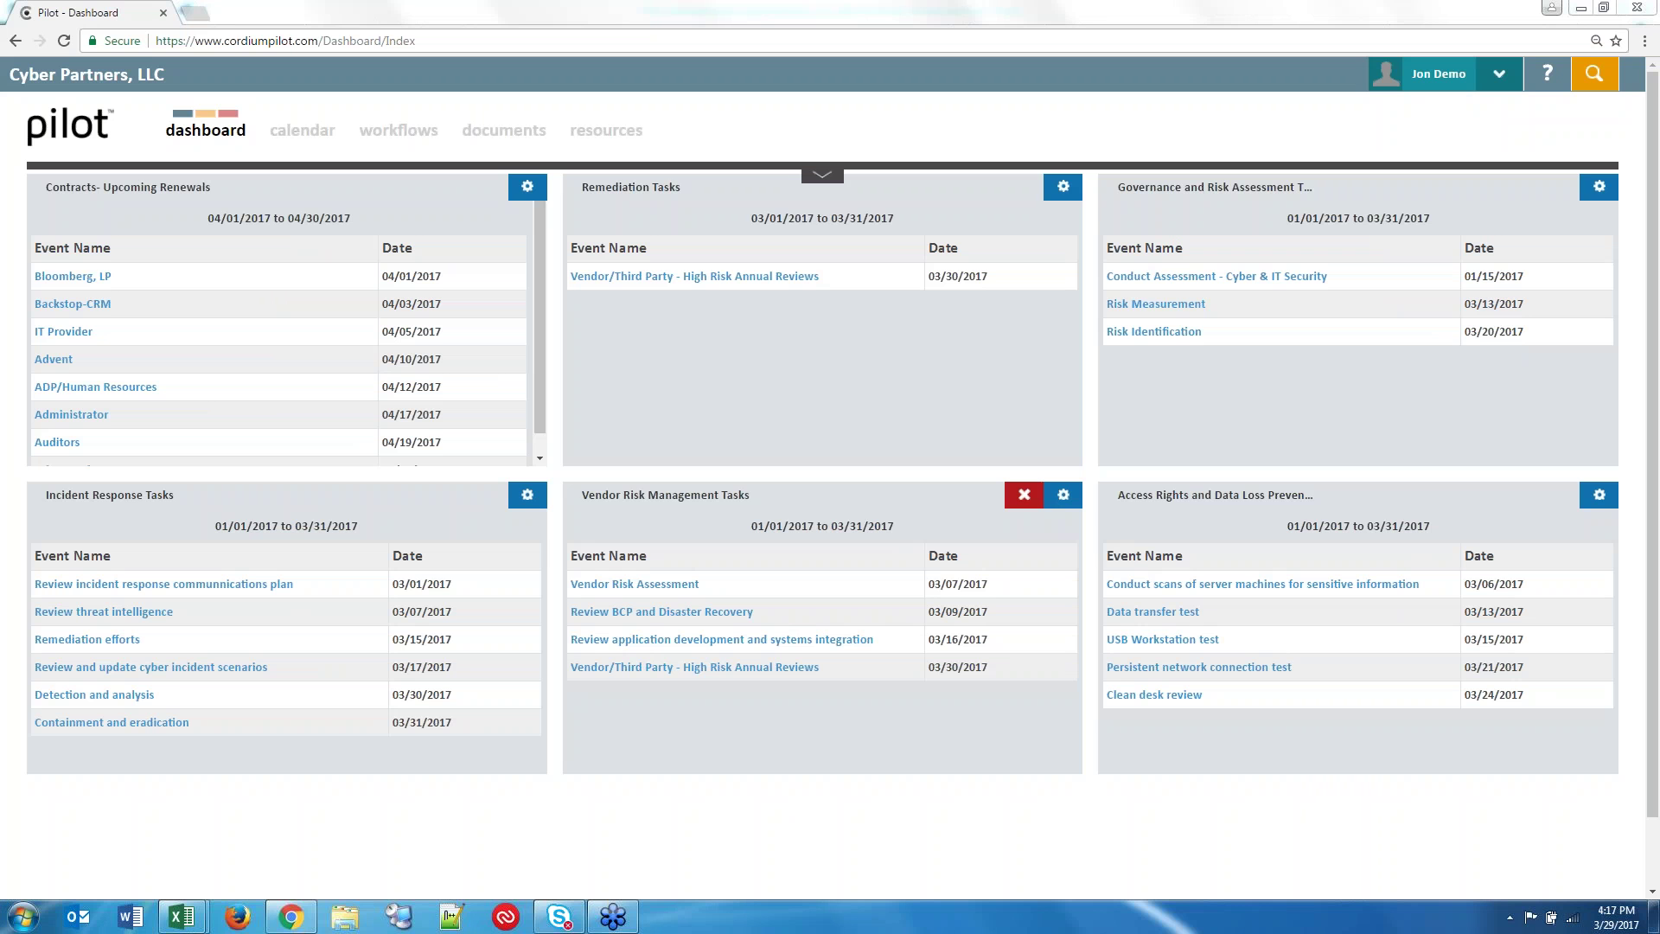
Open the calendar and hide the Vendor Contracts and Remediation Calendar entries, leaving Cybersecurity Tasks displayed.
{"action": "mouse_move", "coordinate": [1411, 59]}
{"action": "left_click", "coordinate": [302, 130]}
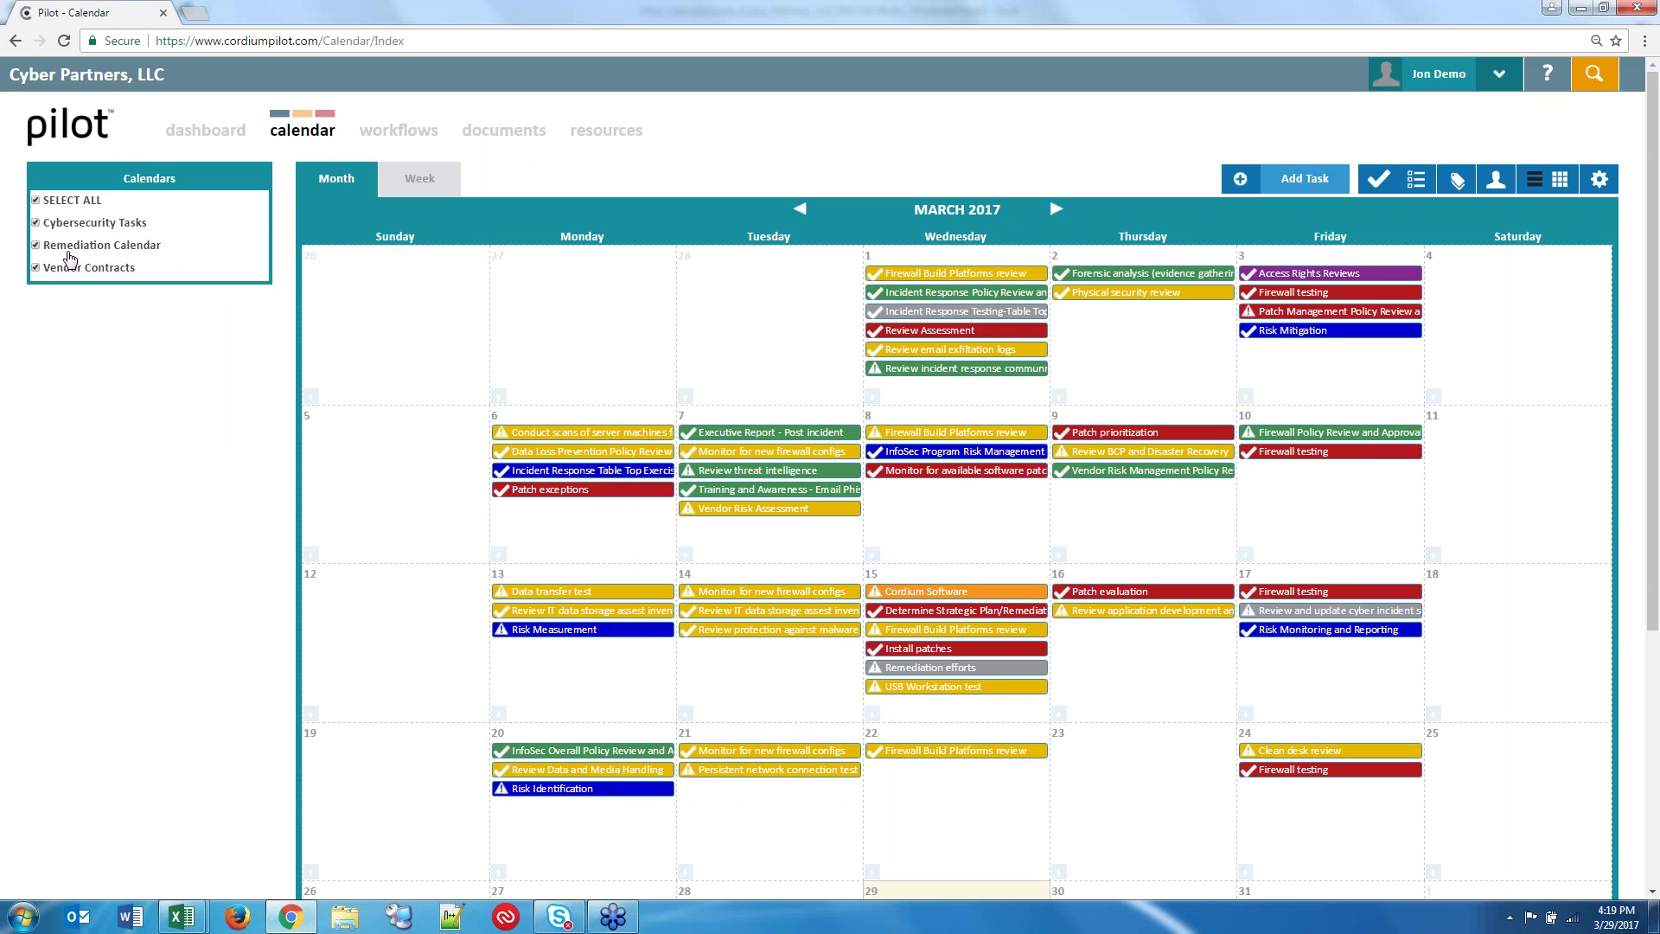
{"action": "left_click", "coordinate": [36, 267]}
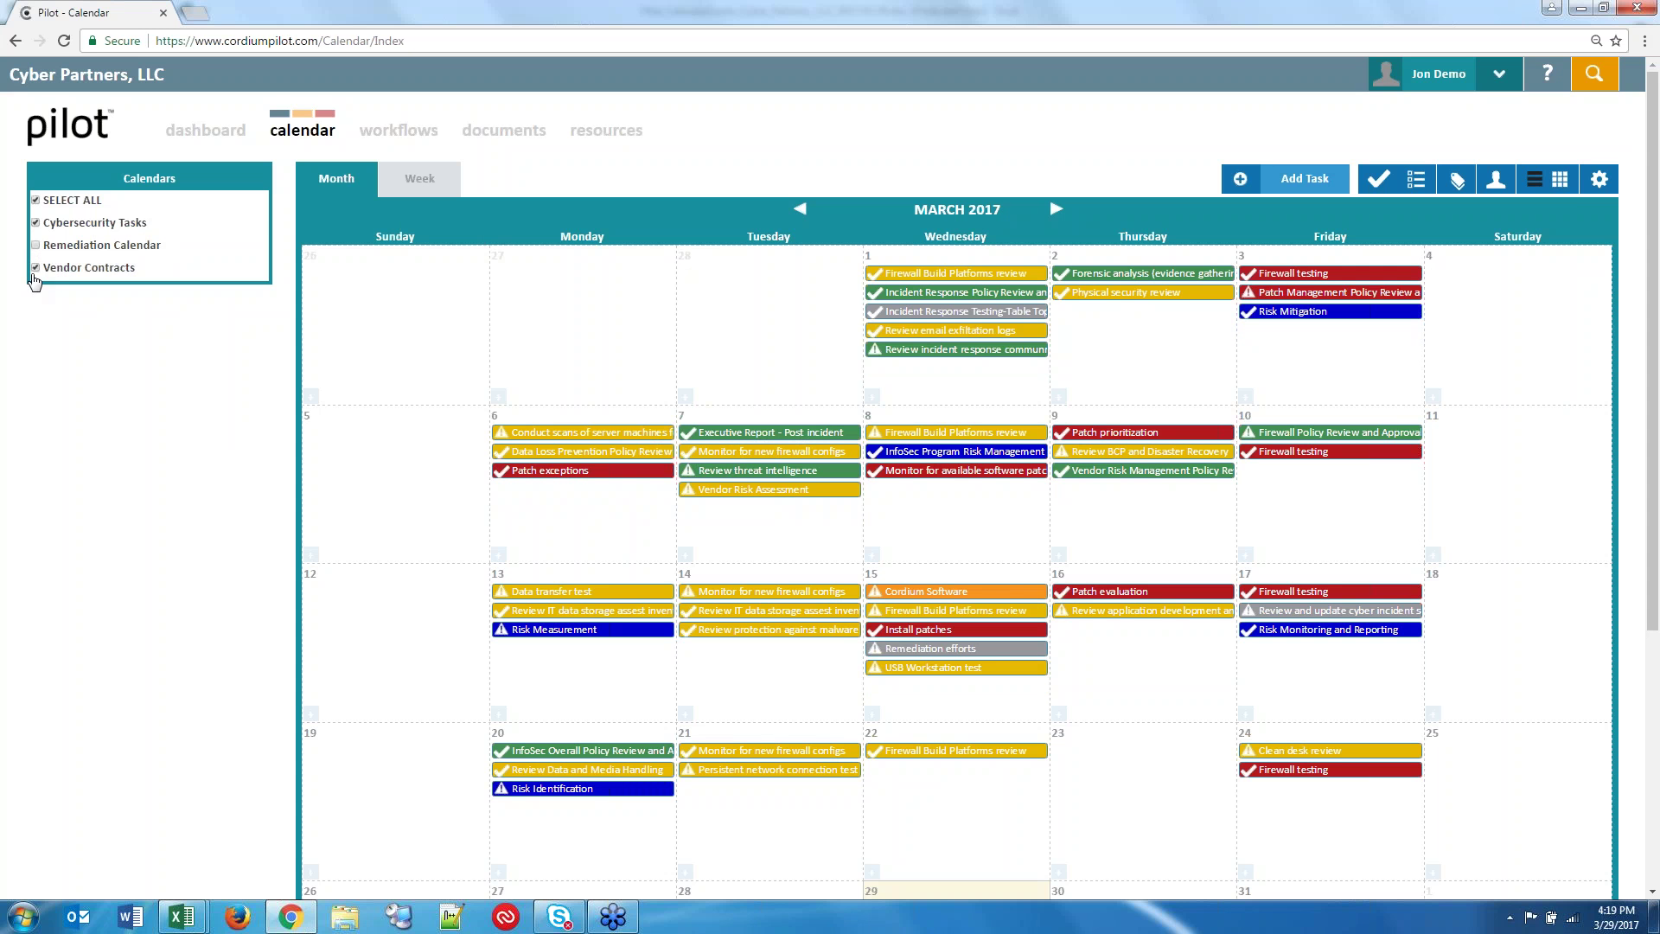
{"action": "left_click", "coordinate": [35, 244]}
{"action": "mouse_move", "coordinate": [953, 476]}
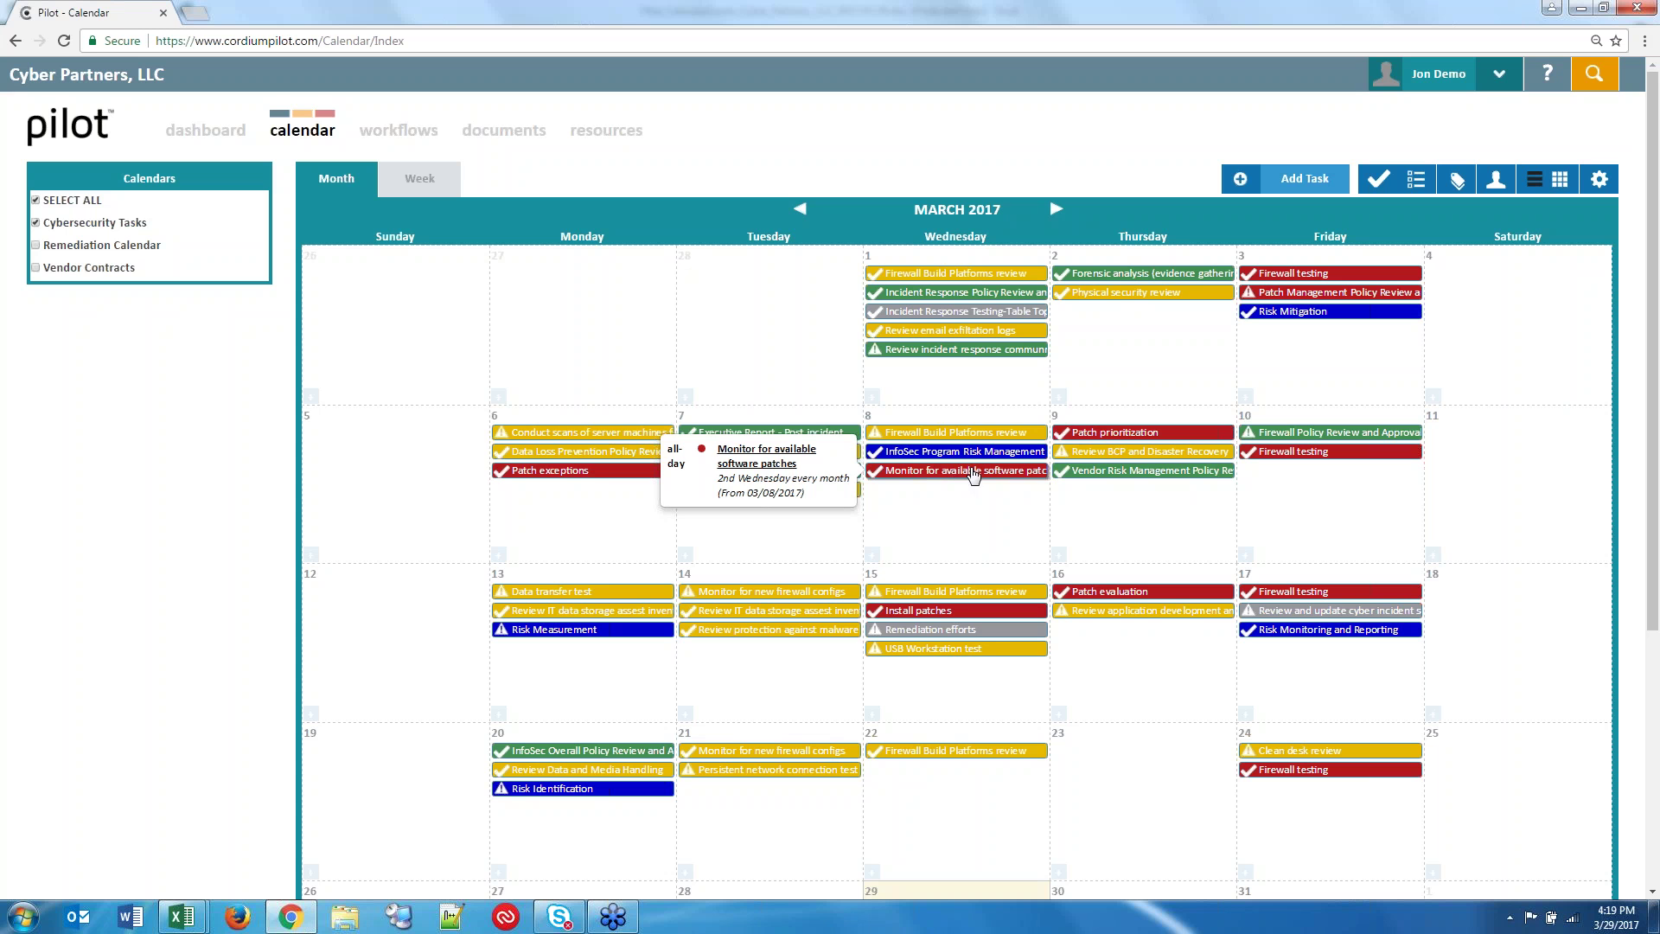
{"action": "mouse_move", "coordinate": [770, 451]}
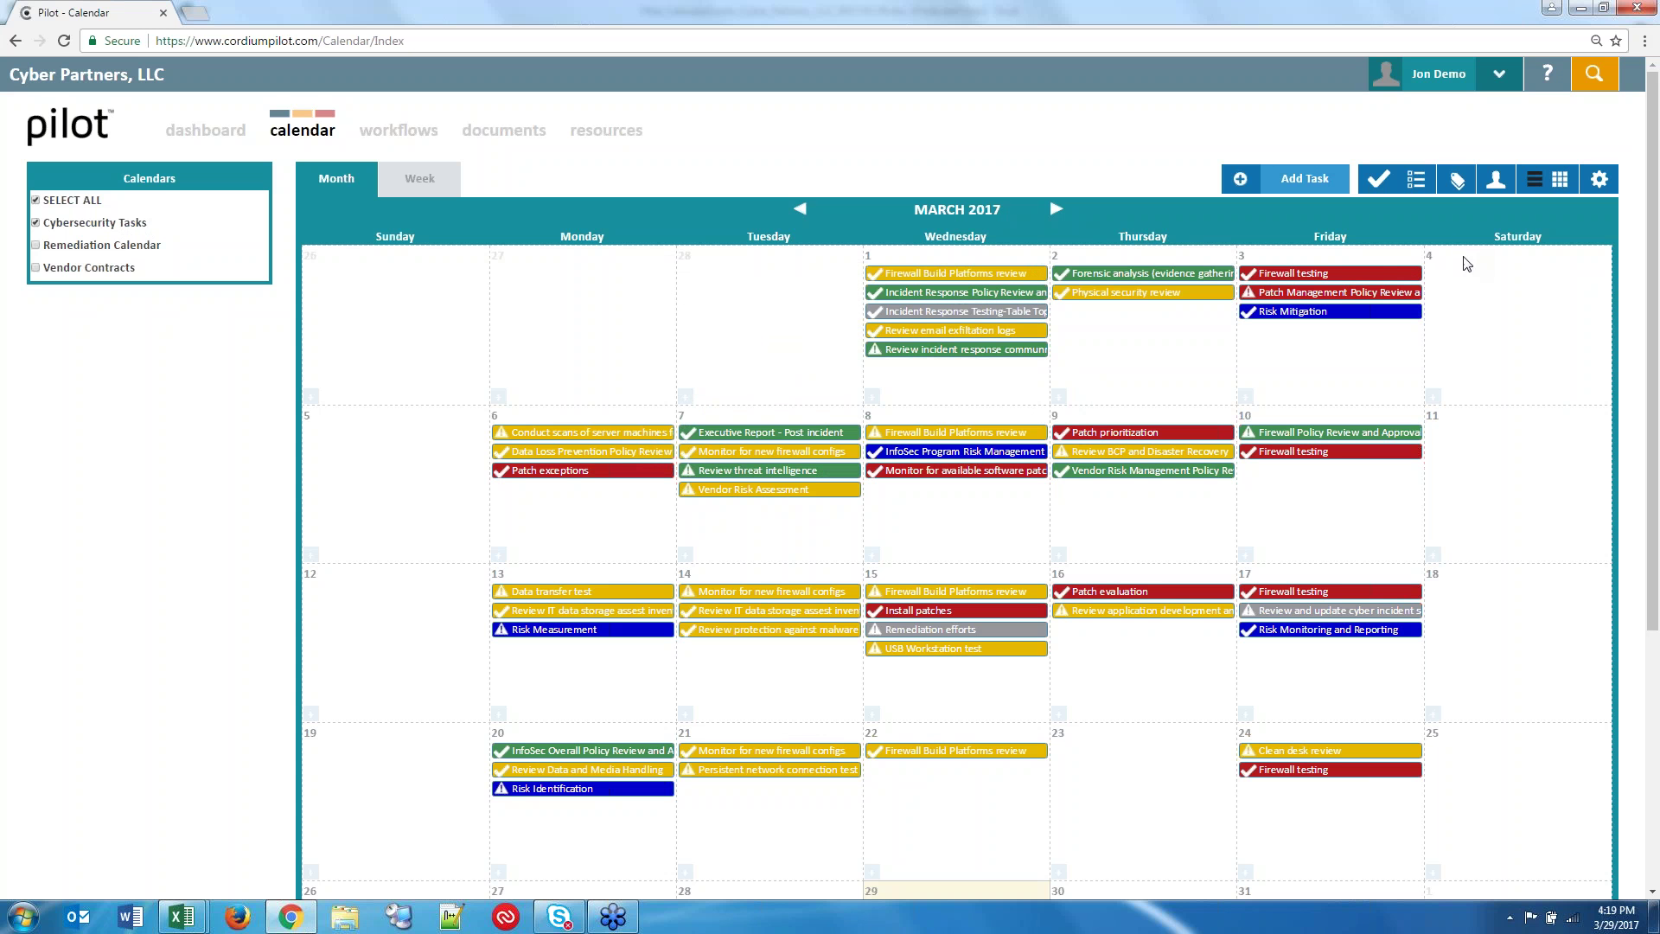
Filter the calendar events by the Incident Response category.
{"action": "left_click", "coordinate": [1457, 180]}
{"action": "left_click", "coordinate": [1526, 232]}
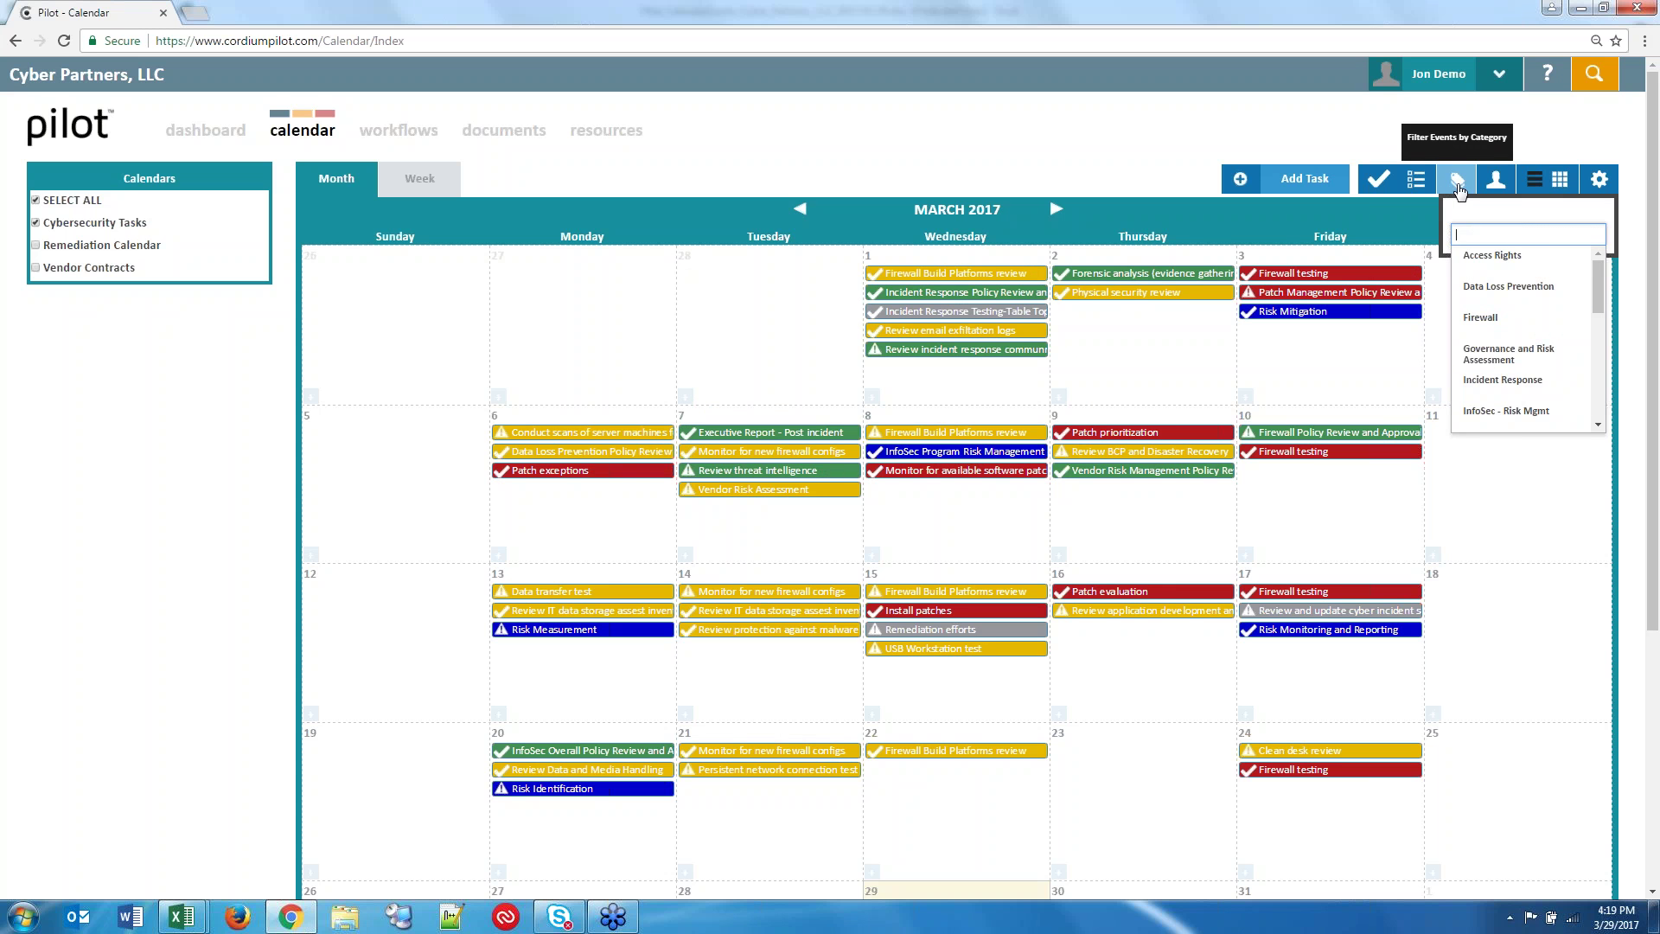
{"action": "scroll", "coordinate": [1533, 391], "scroll_direction": "down", "scroll_amount": 1}
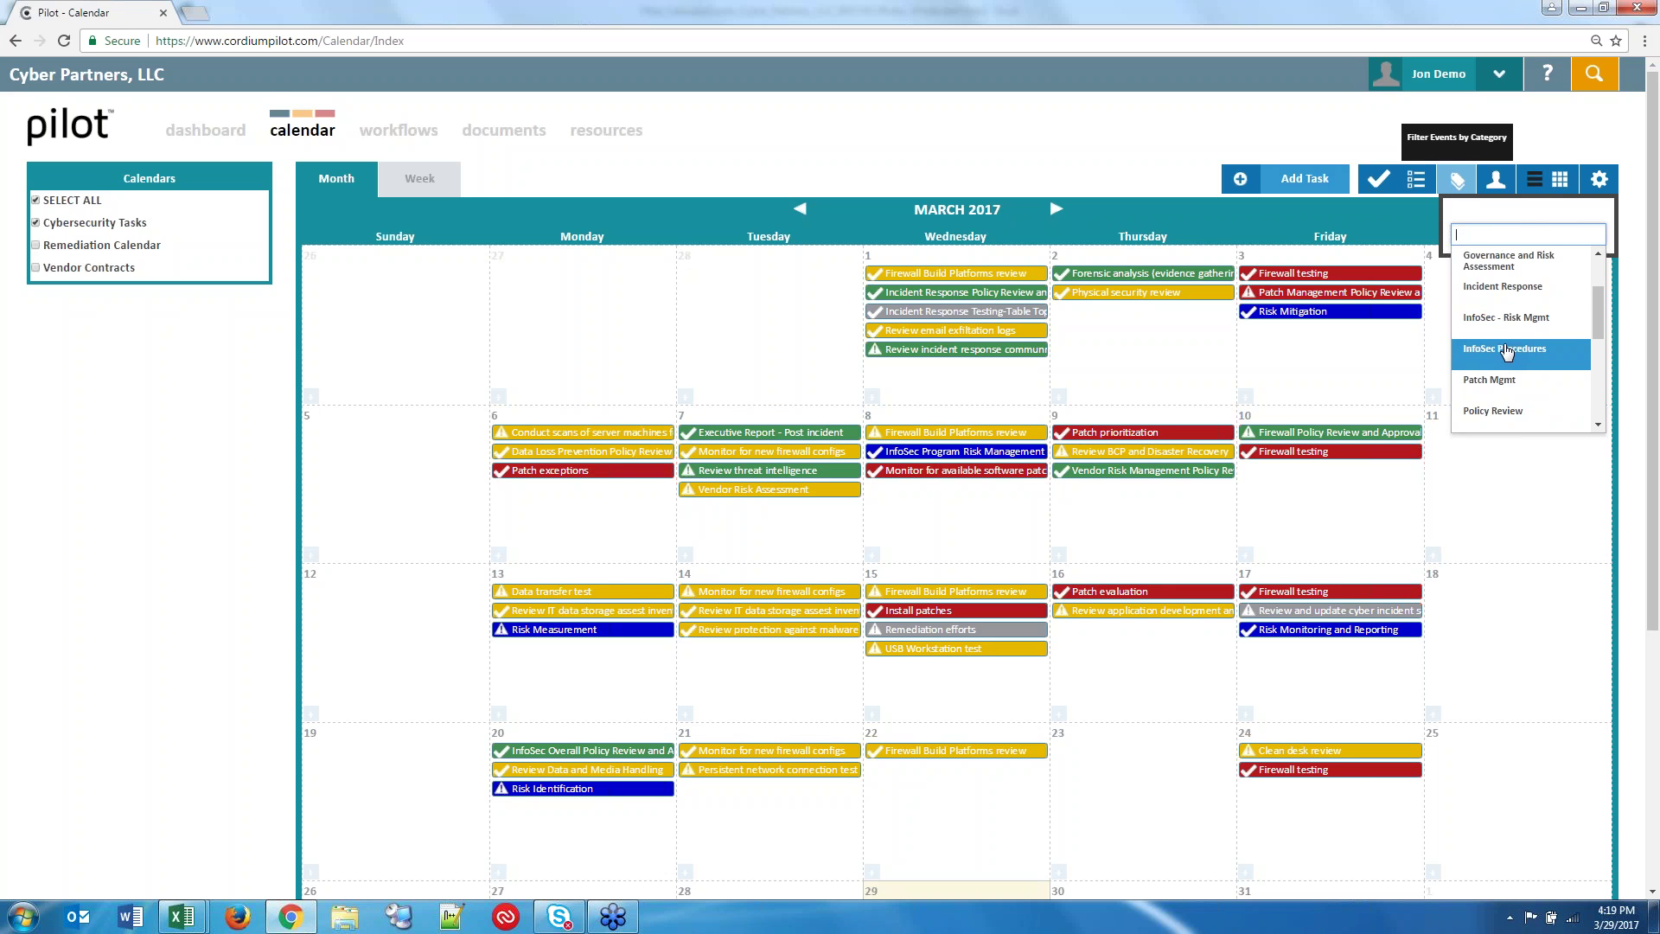
{"action": "left_click", "coordinate": [1503, 288]}
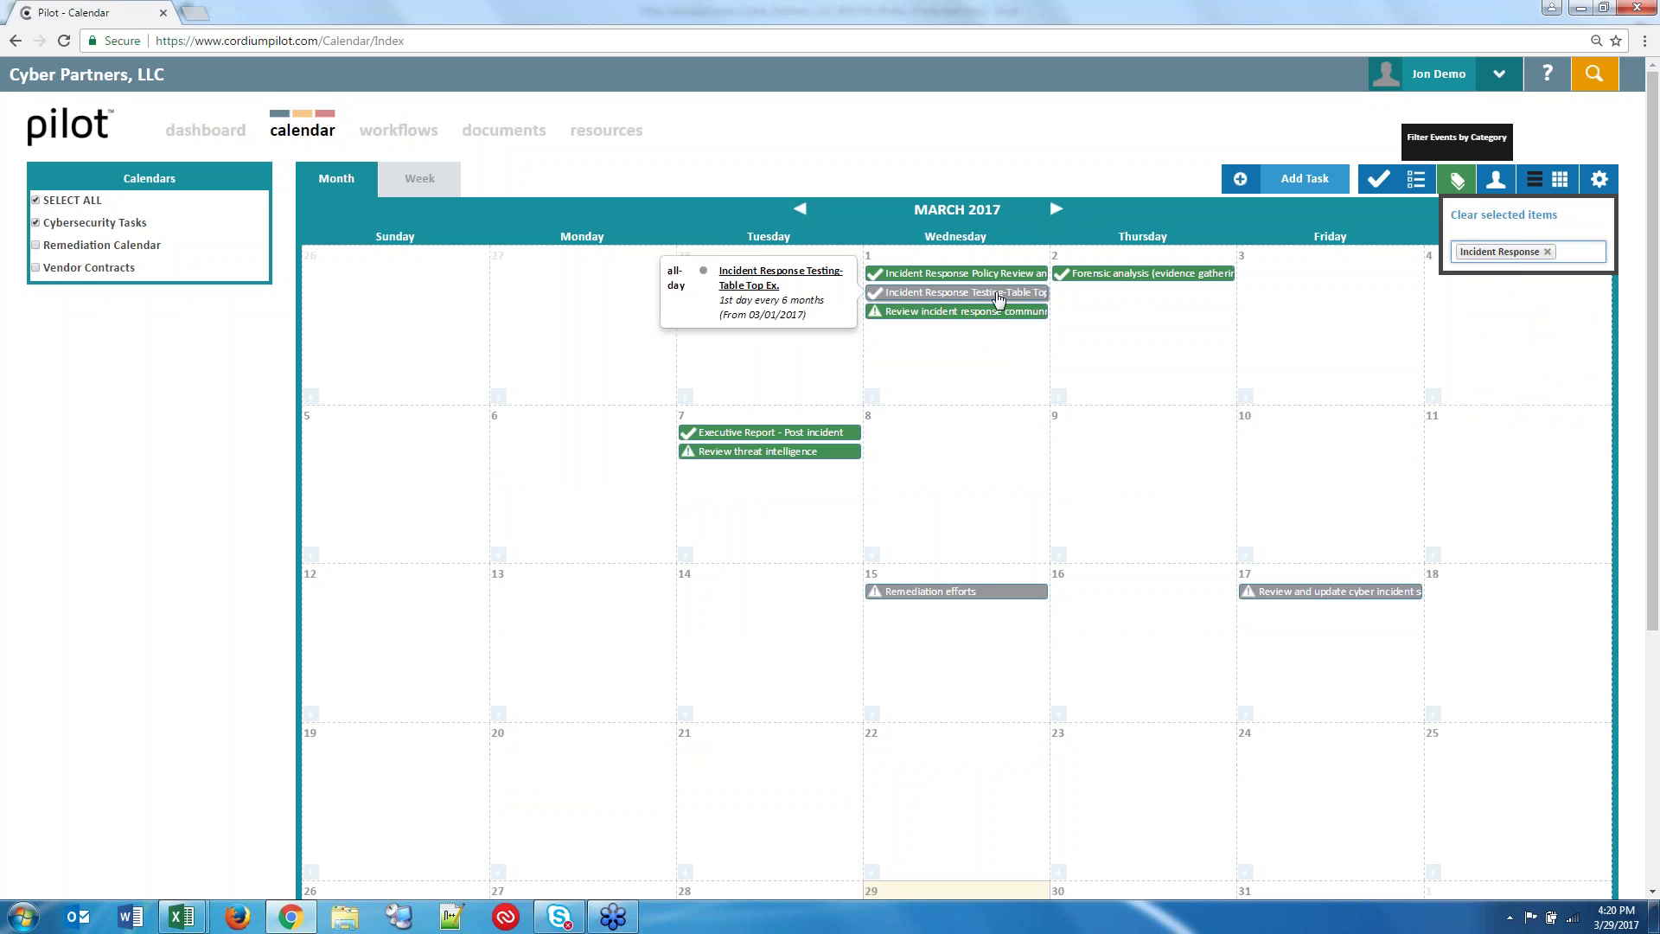
Open the March 2 forensic analysis task and expand its full series information.
{"action": "mouse_move", "coordinate": [1098, 275]}
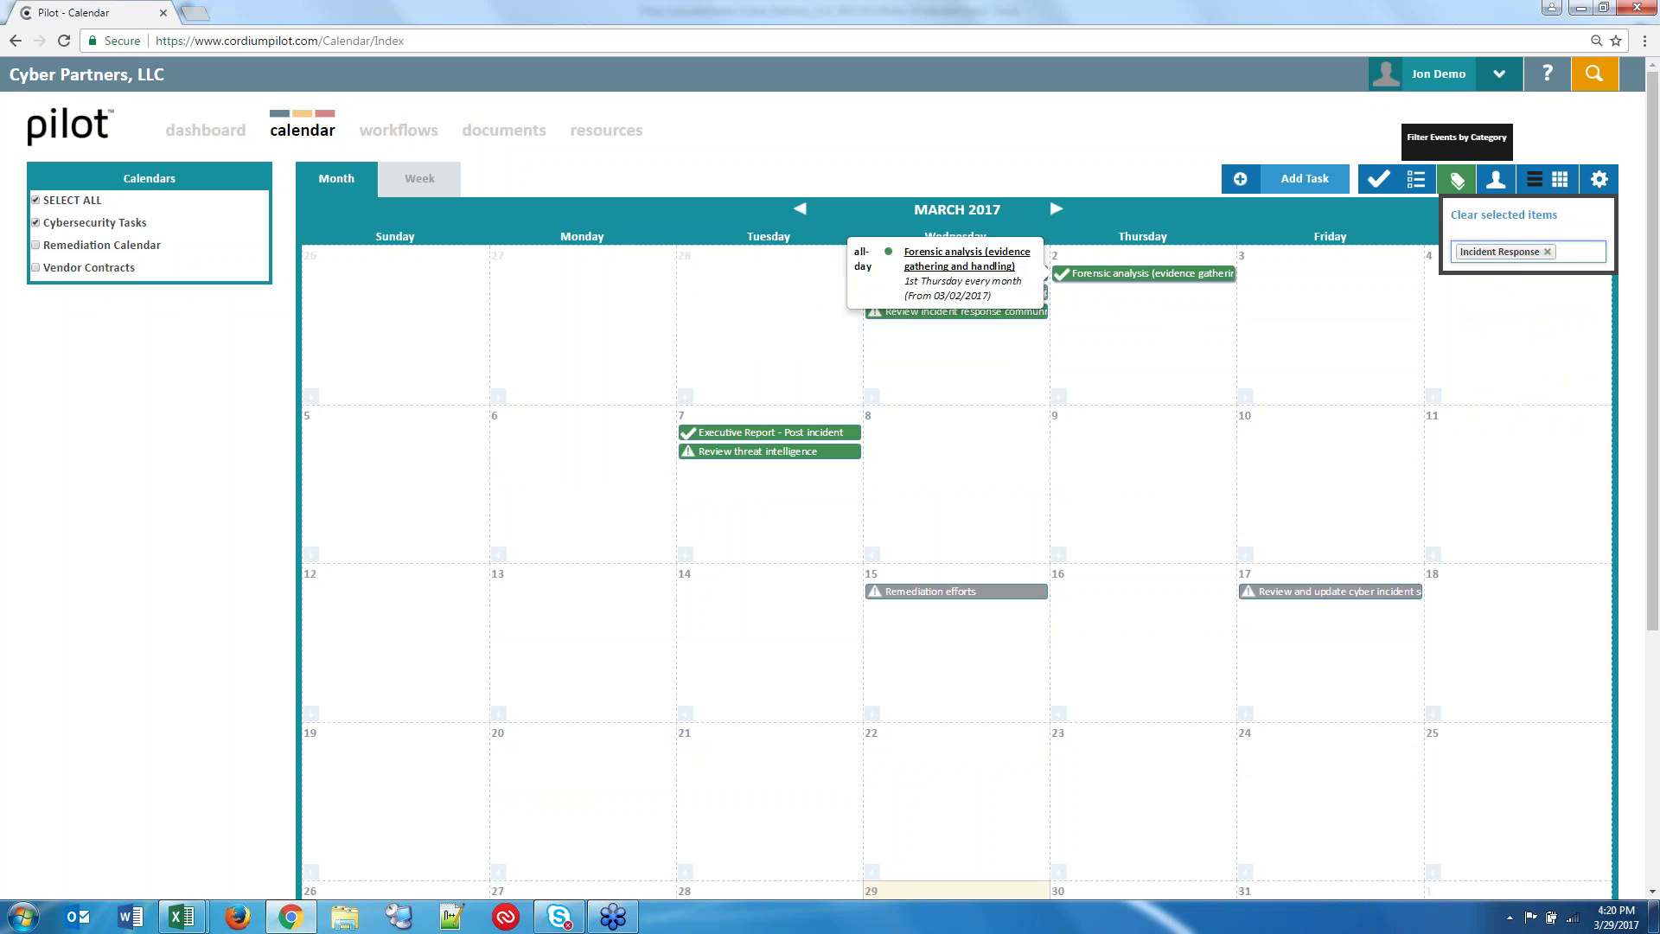
{"action": "left_click", "coordinate": [1098, 274]}
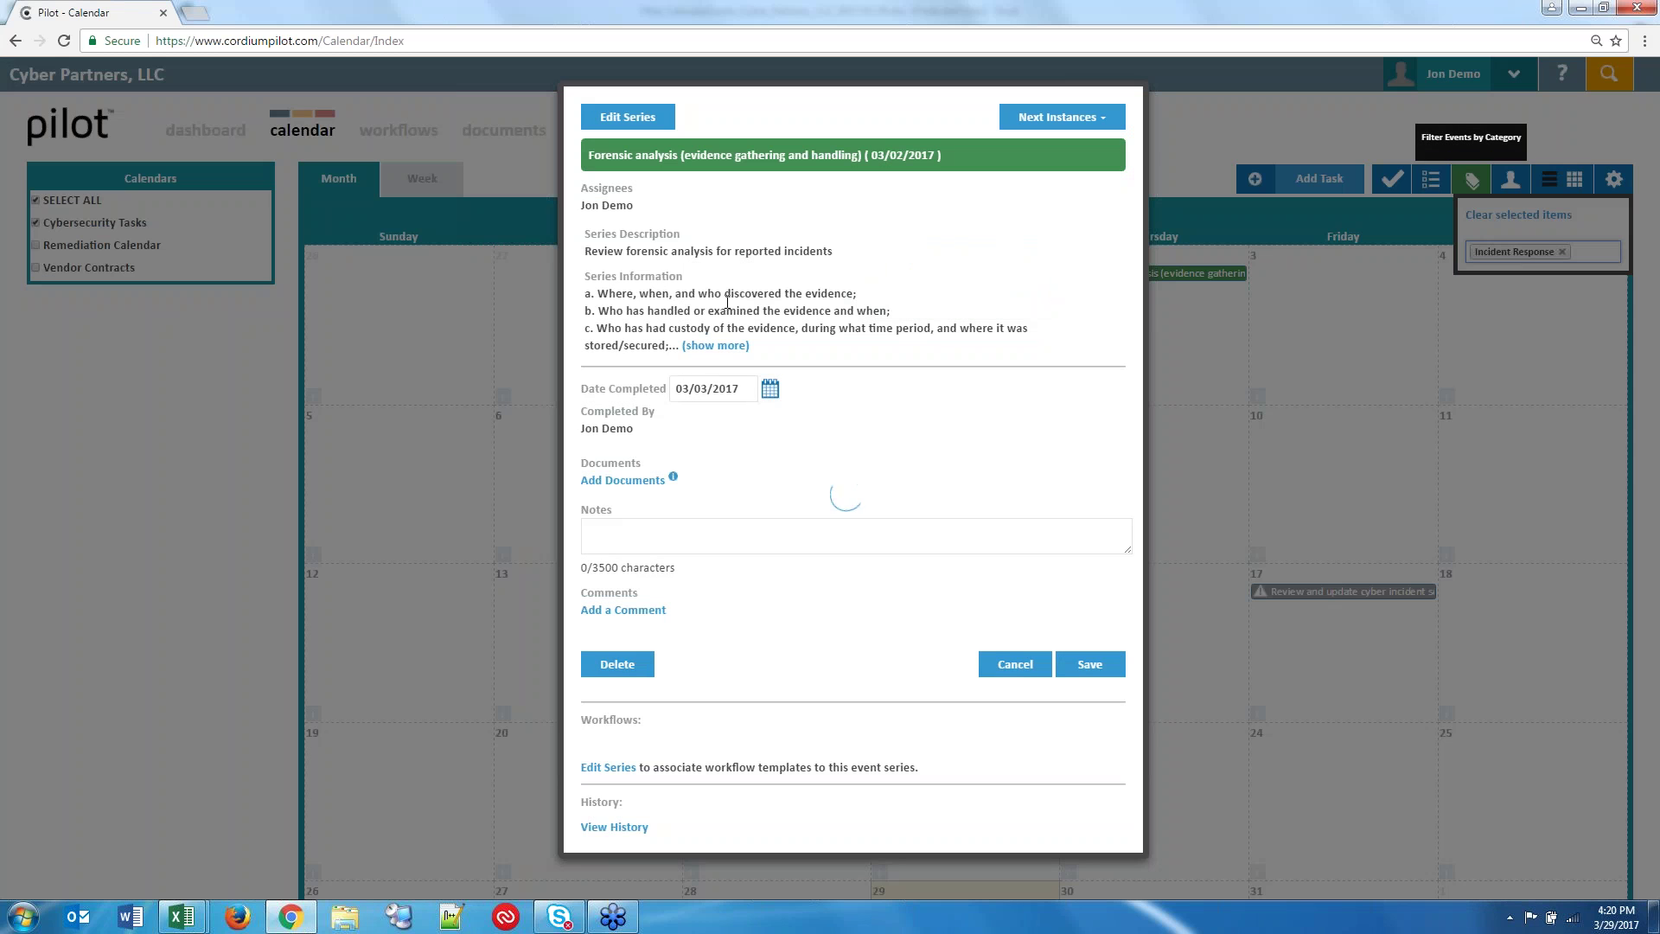
{"action": "left_click", "coordinate": [725, 348]}
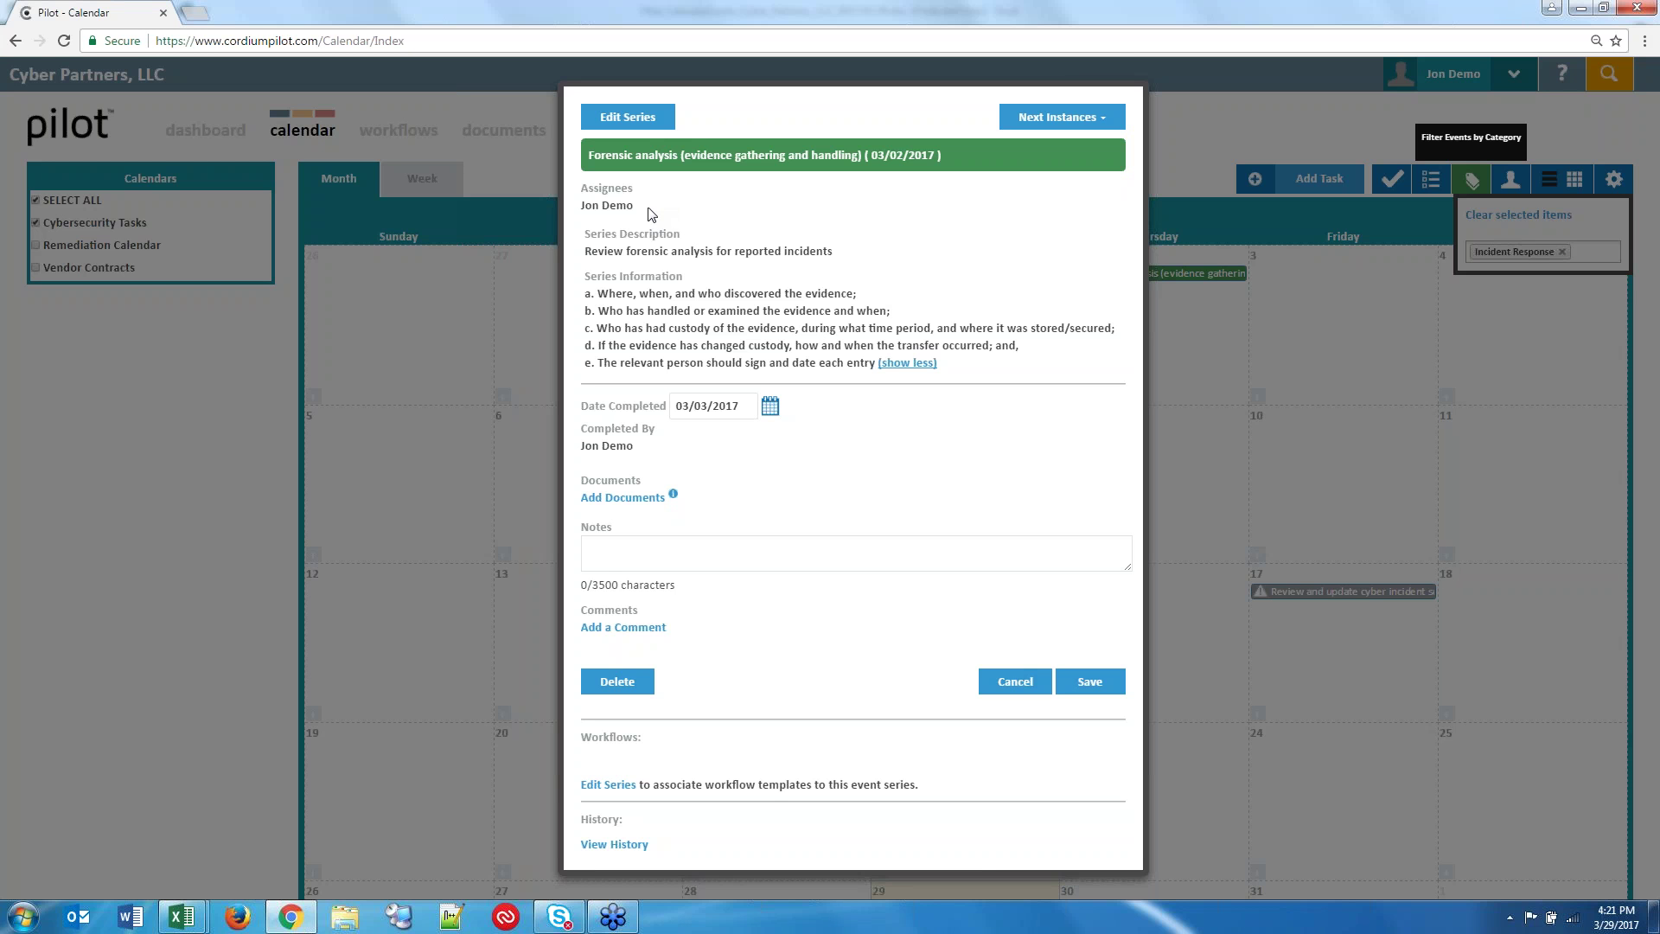
Open the forensic analysis series for editing, check the available assignees, and cancel without saving.
{"action": "left_click", "coordinate": [625, 121]}
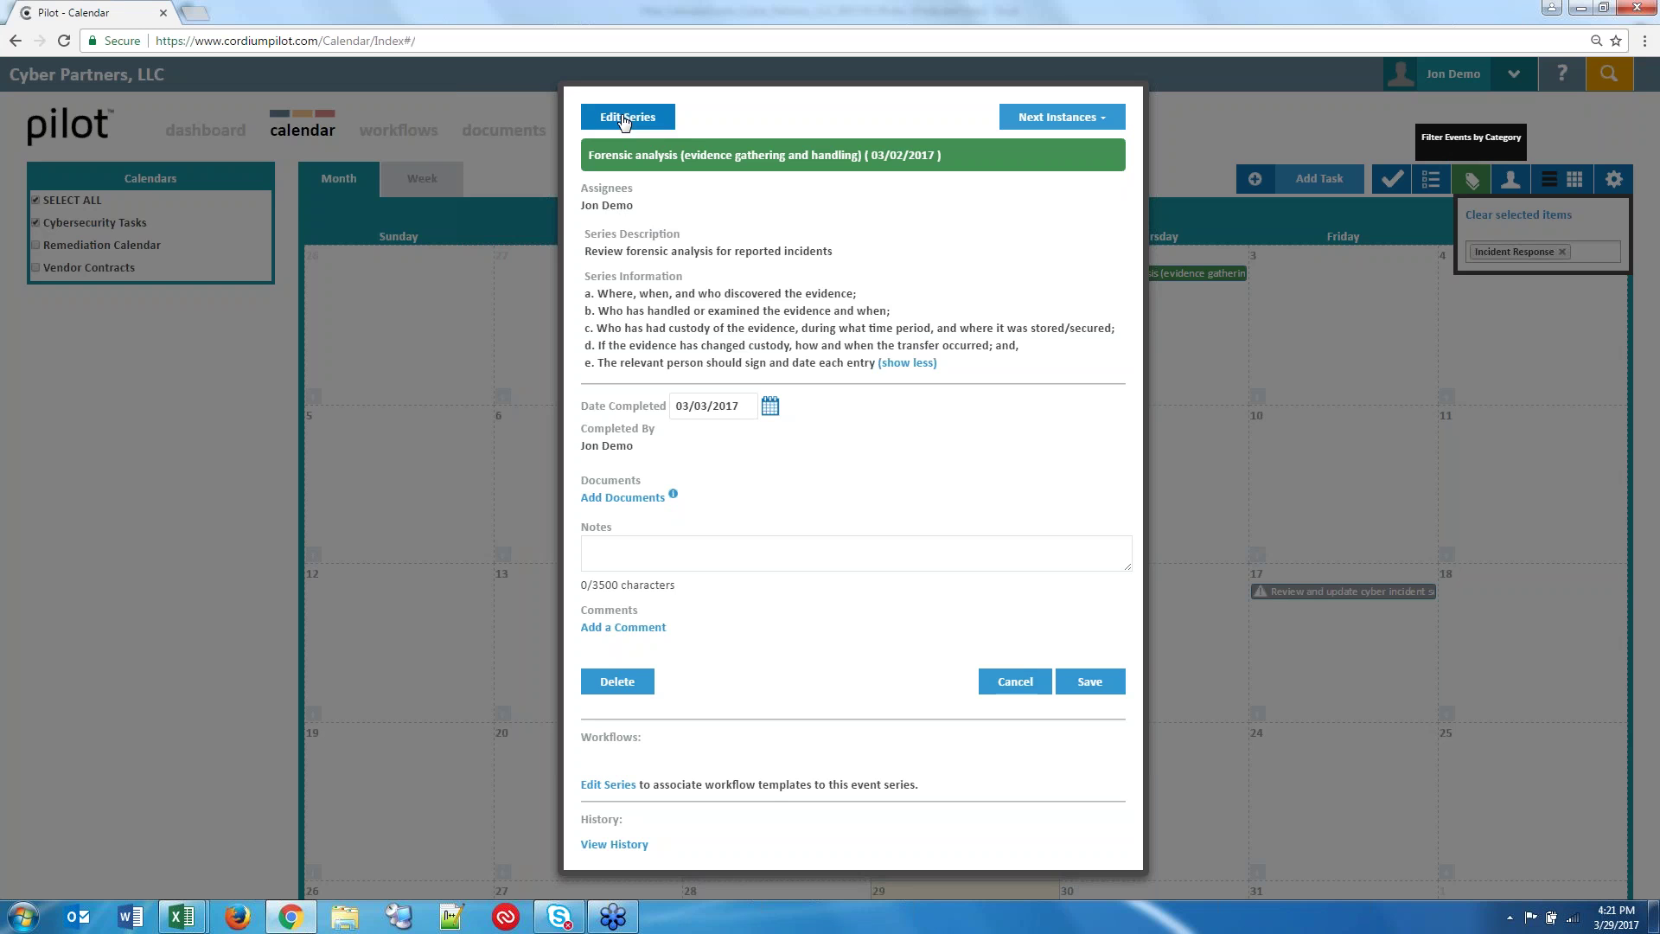
{"action": "scroll", "coordinate": [854, 593], "scroll_direction": "down", "scroll_amount": 7}
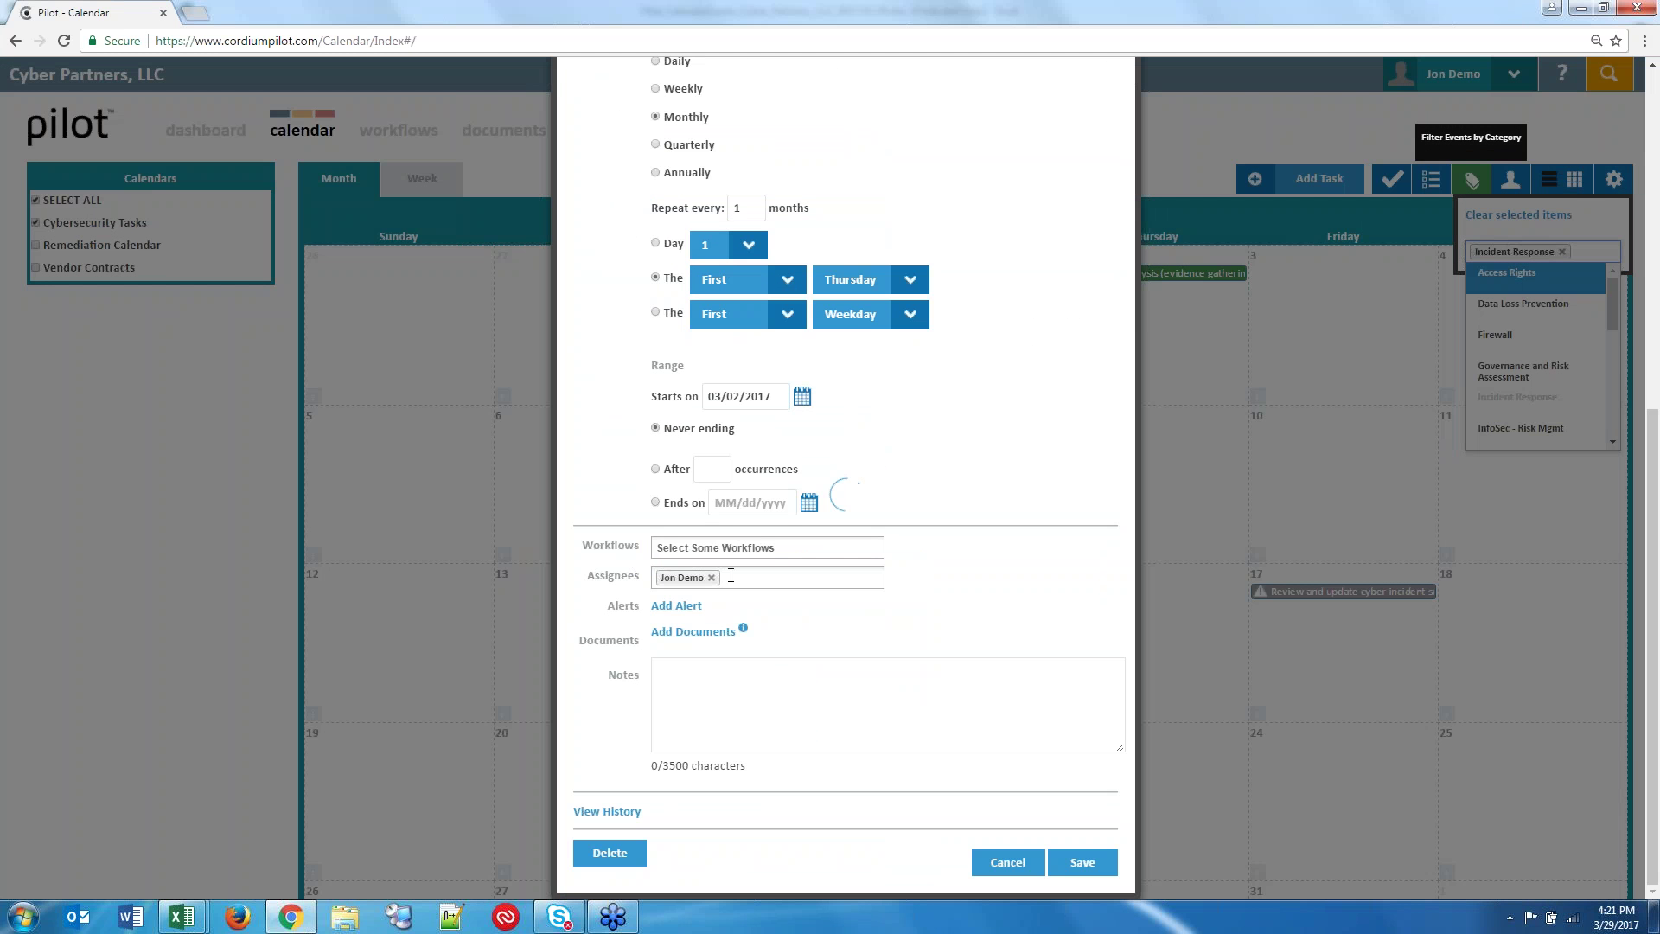
{"action": "left_click", "coordinate": [803, 578]}
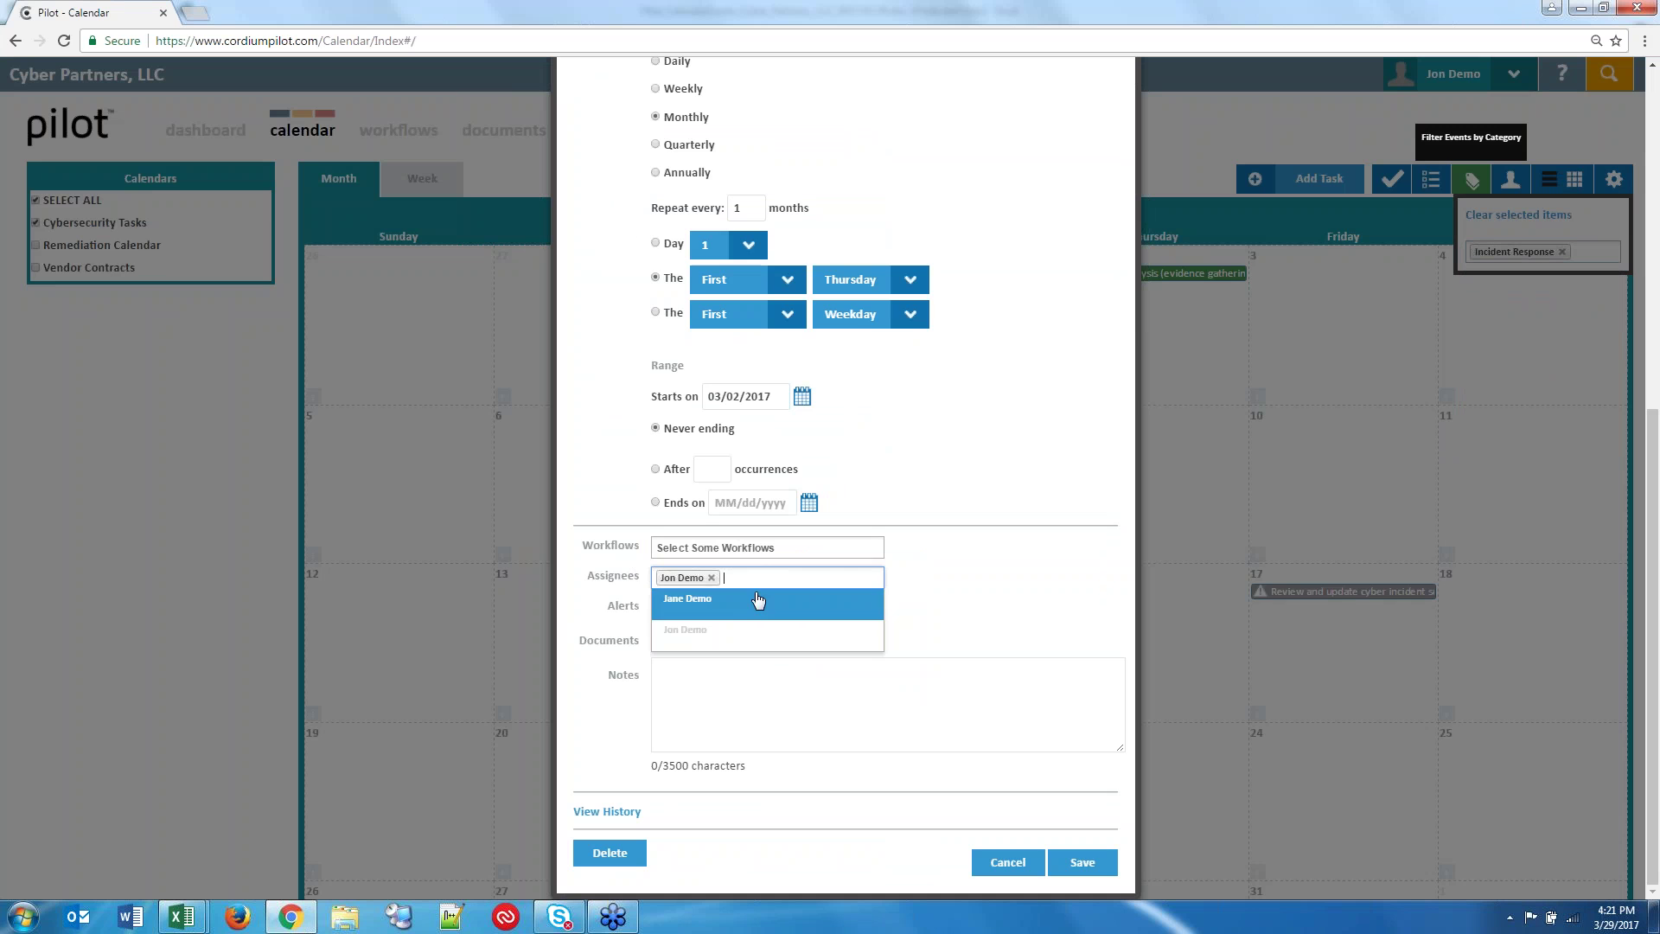
{"action": "left_click", "coordinate": [947, 576]}
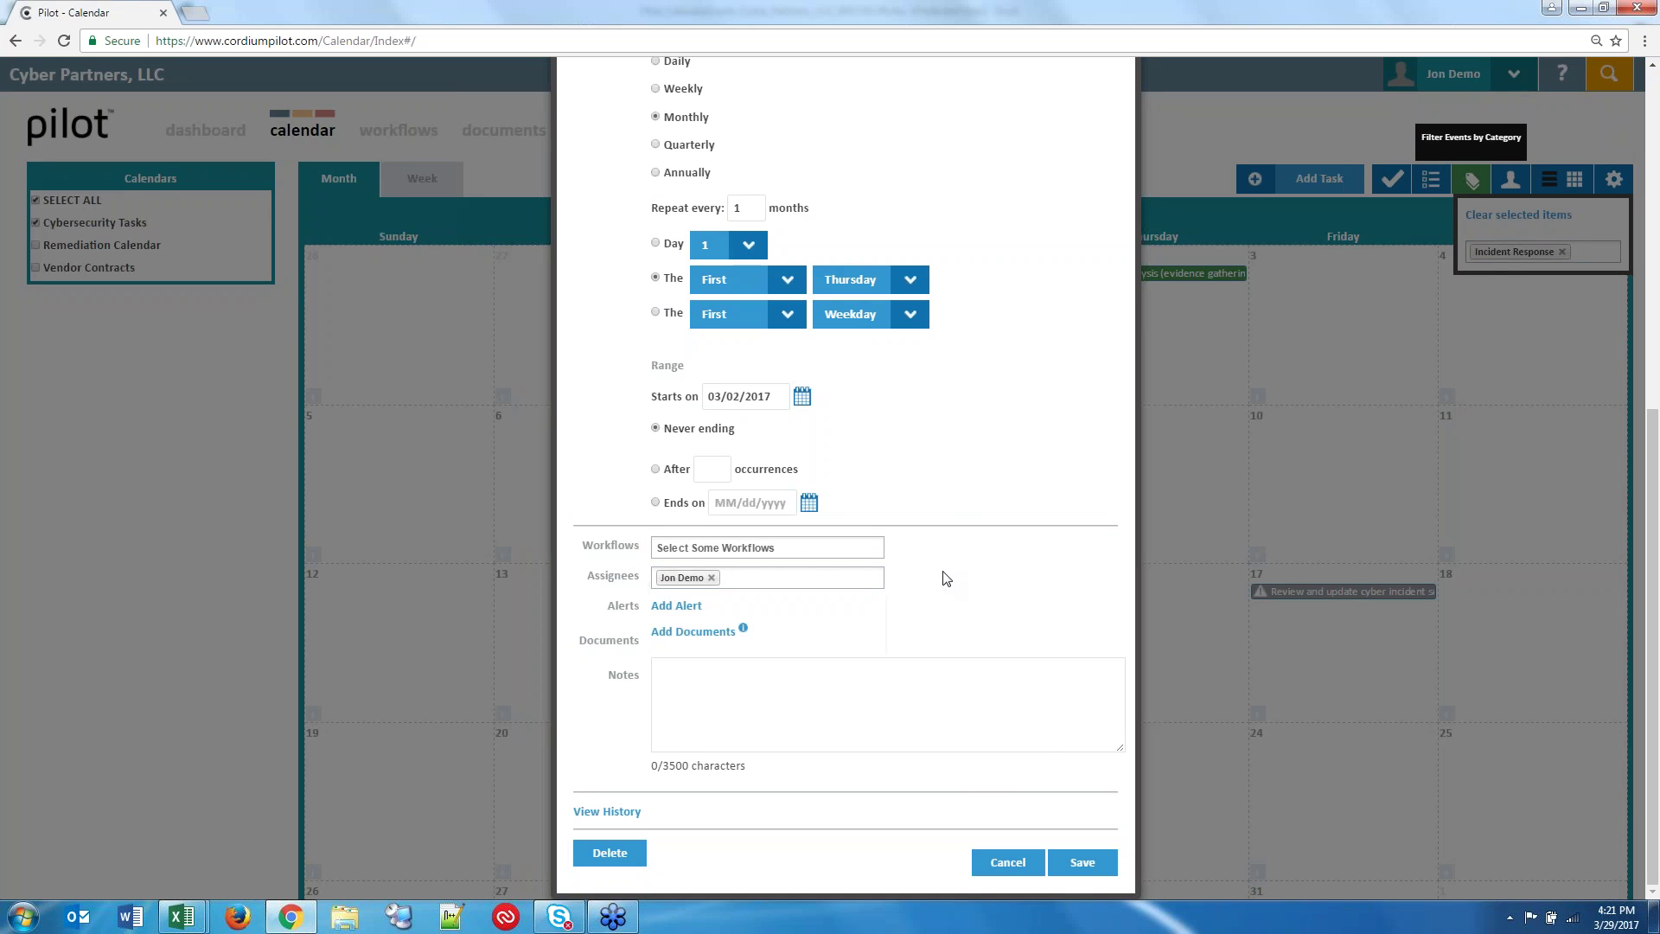
{"action": "left_click", "coordinate": [1005, 862]}
View the details of the March 1 incident response communications plan review task and close it.
{"action": "mouse_move", "coordinate": [945, 315]}
{"action": "left_click", "coordinate": [951, 316]}
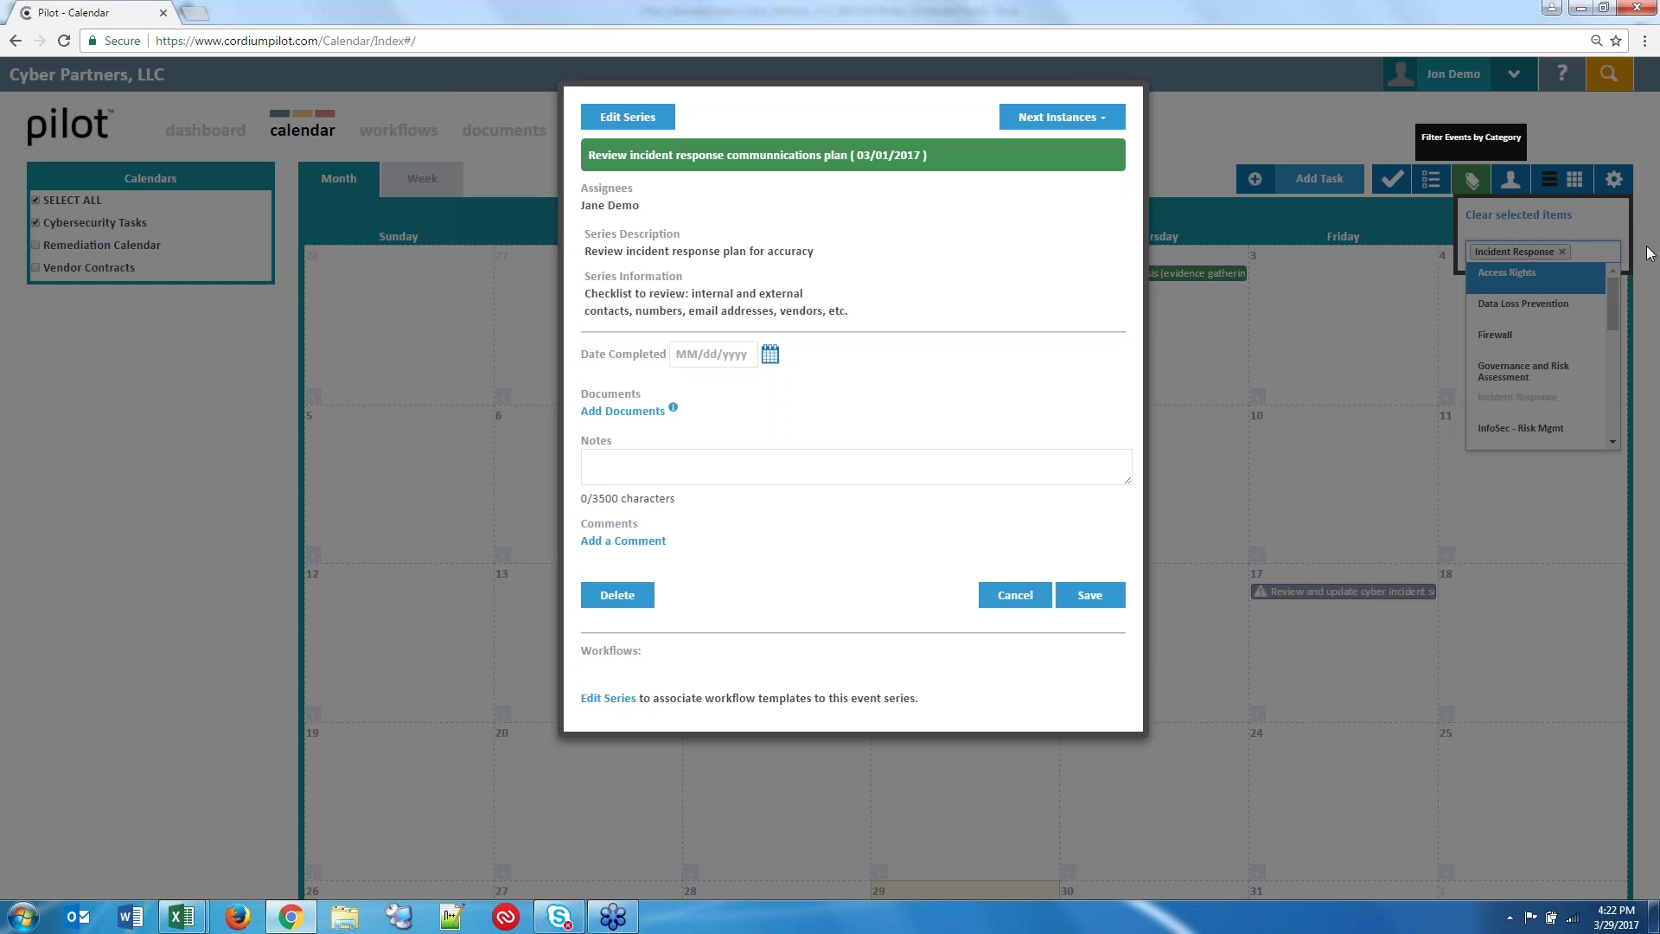
{"action": "left_click", "coordinate": [1268, 333]}
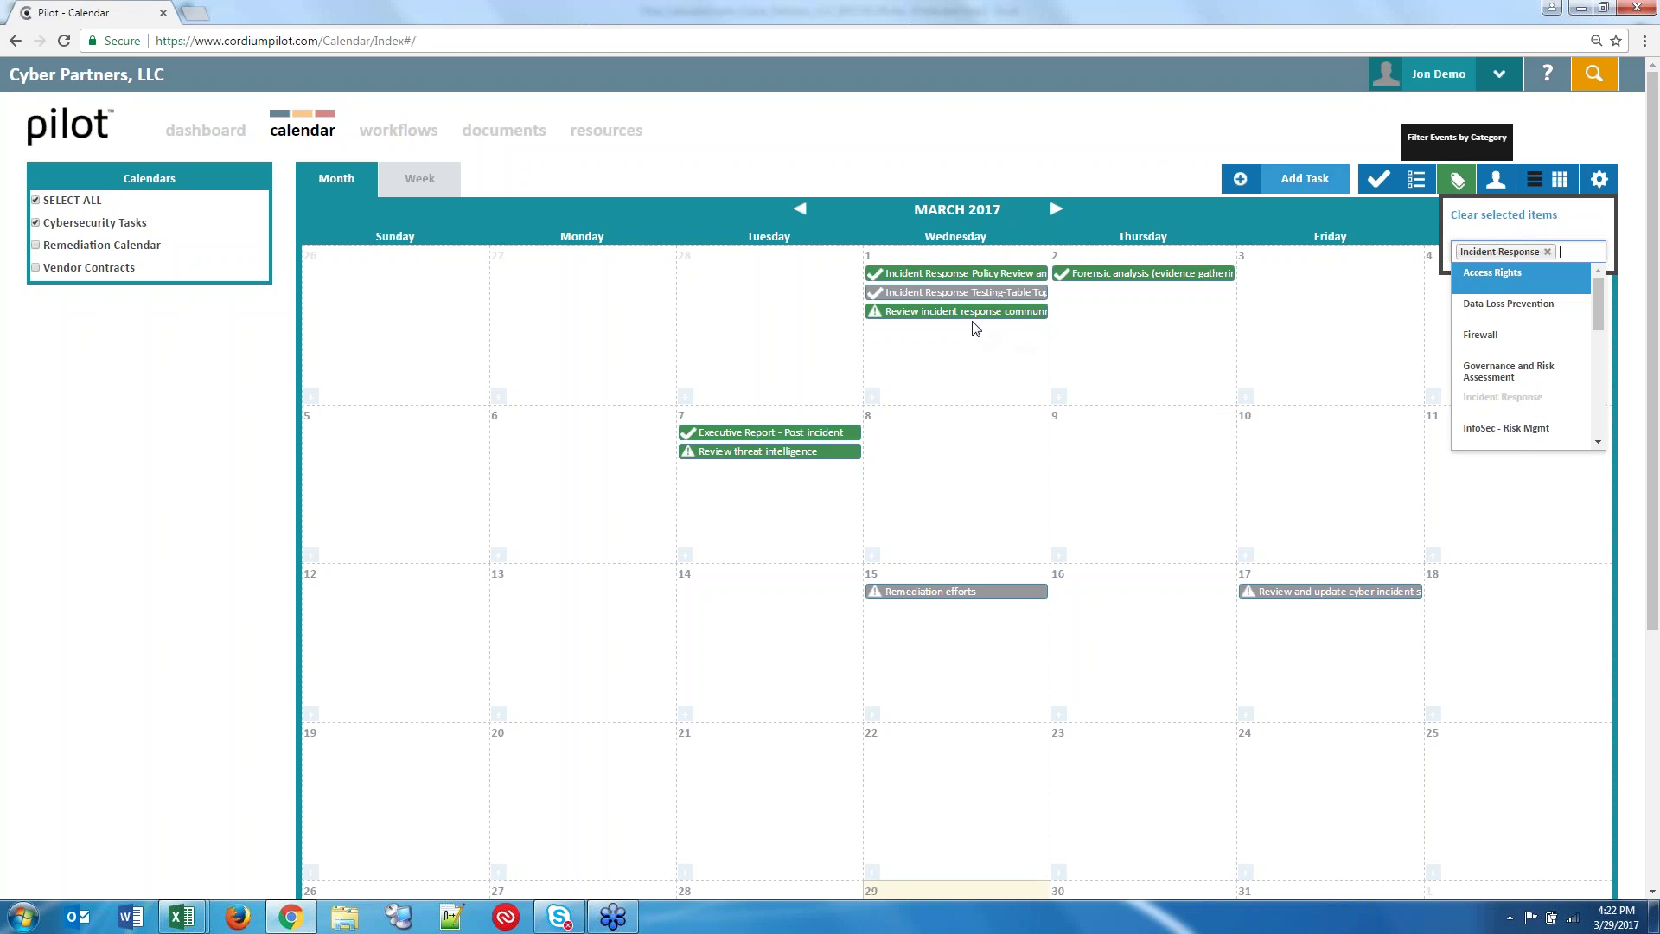
Set the completion date of the March 1 incident response communications plan review task to 03/29/2017.
{"action": "mouse_move", "coordinate": [974, 313]}
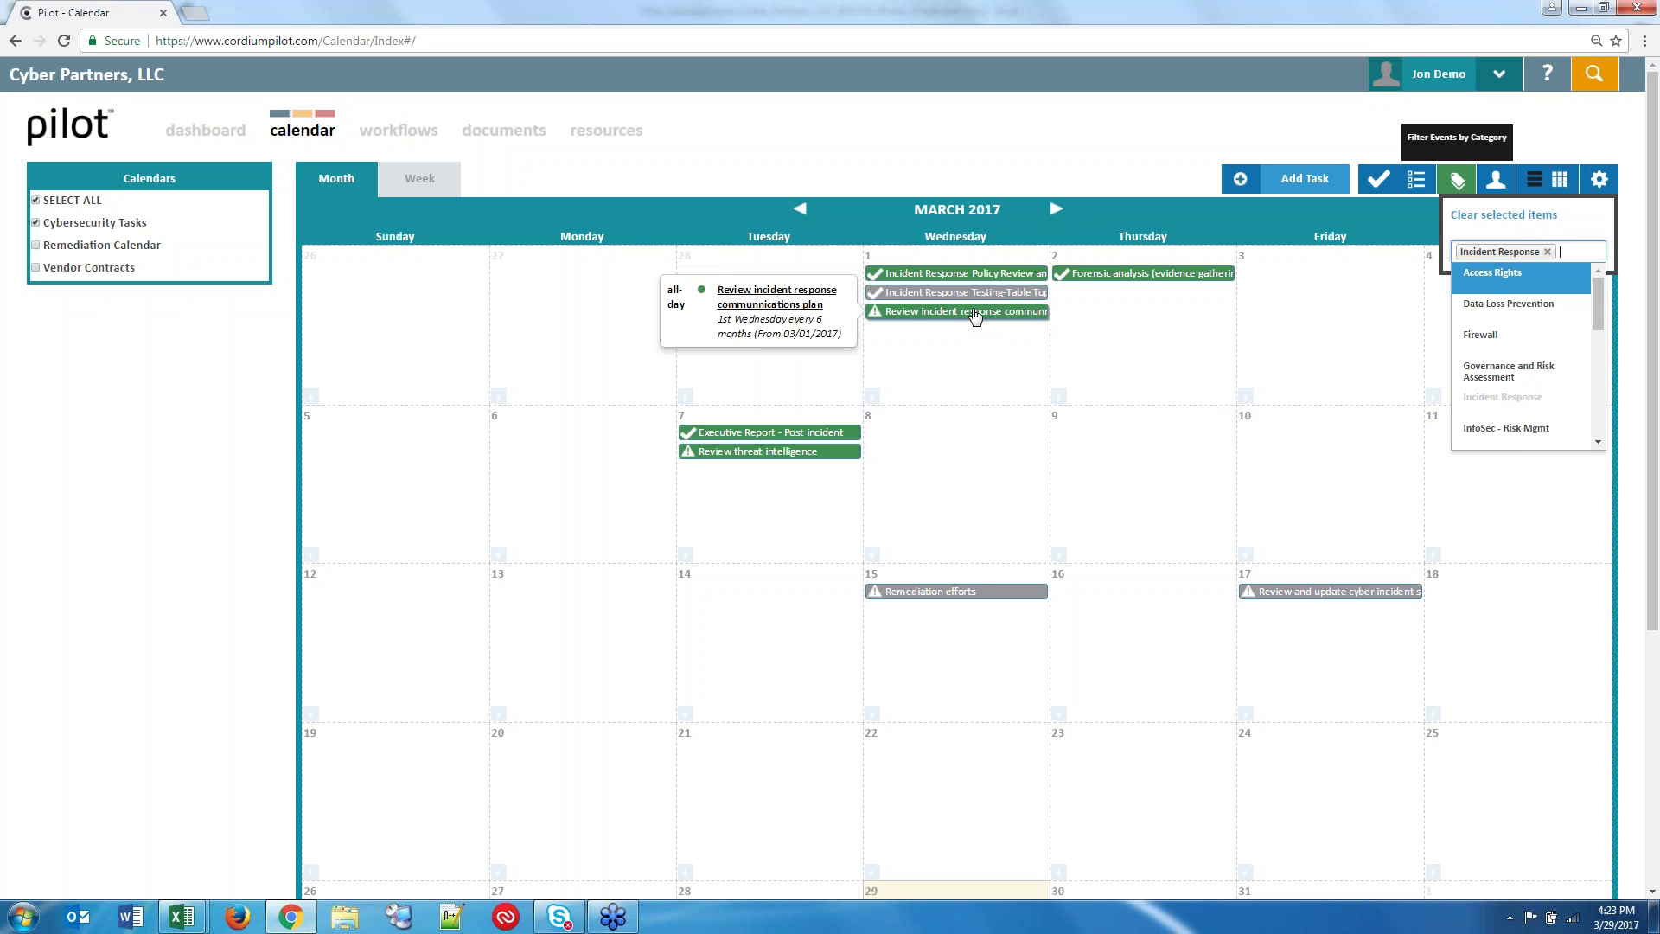
{"action": "left_click", "coordinate": [974, 313]}
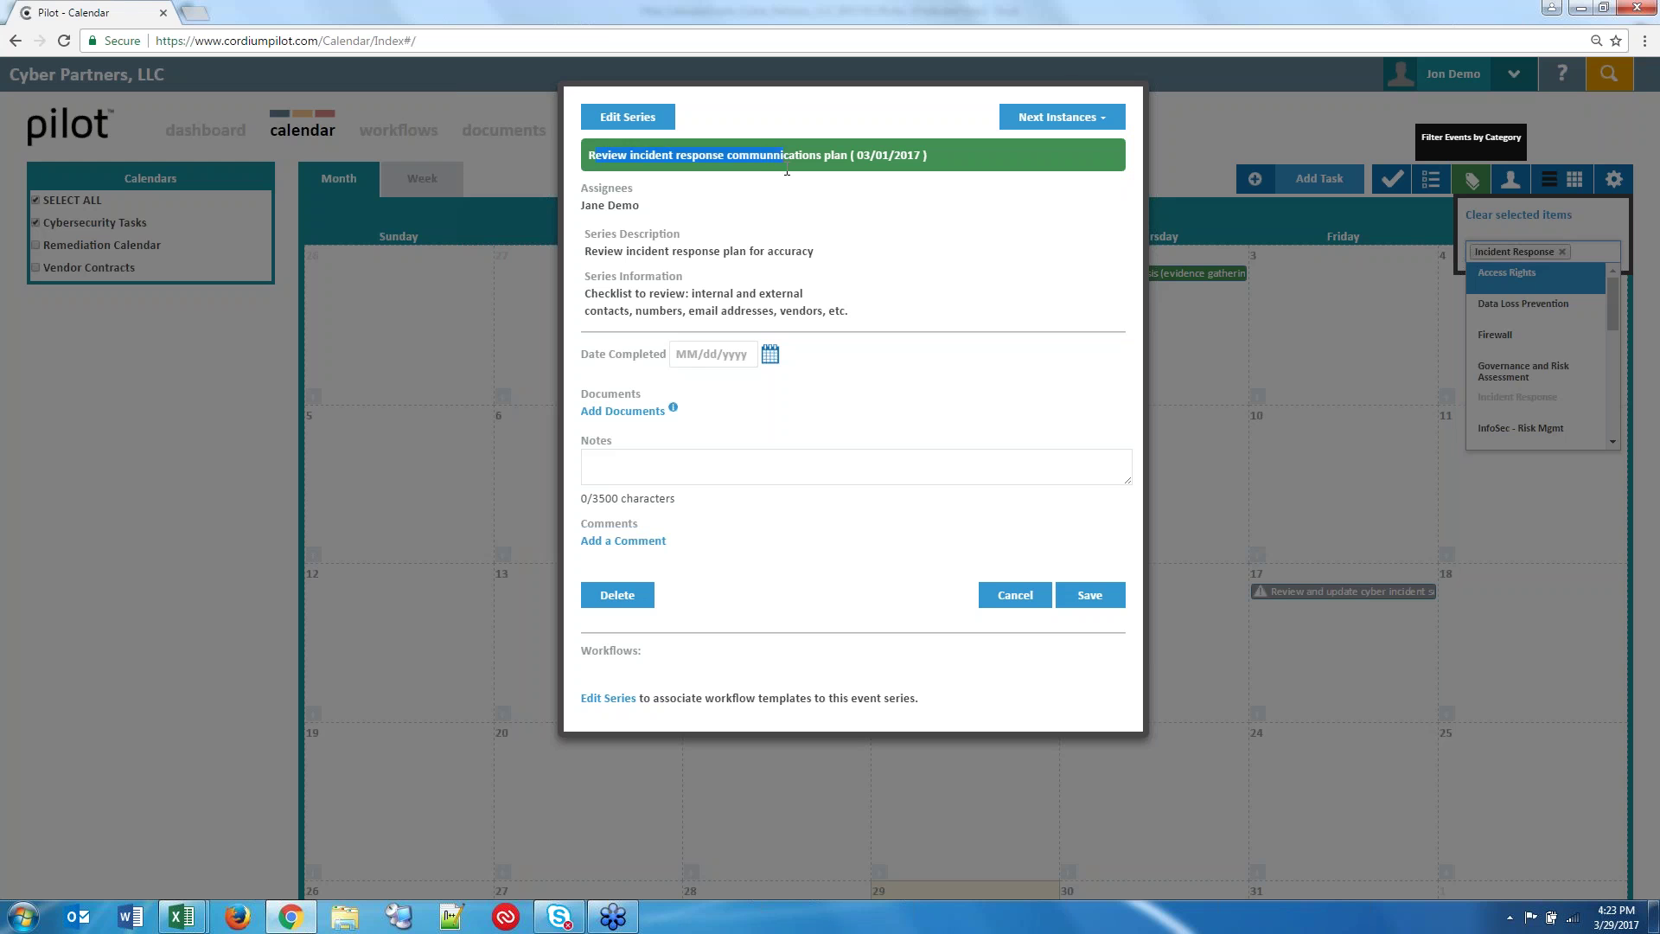
{"action": "left_click", "coordinate": [599, 156]}
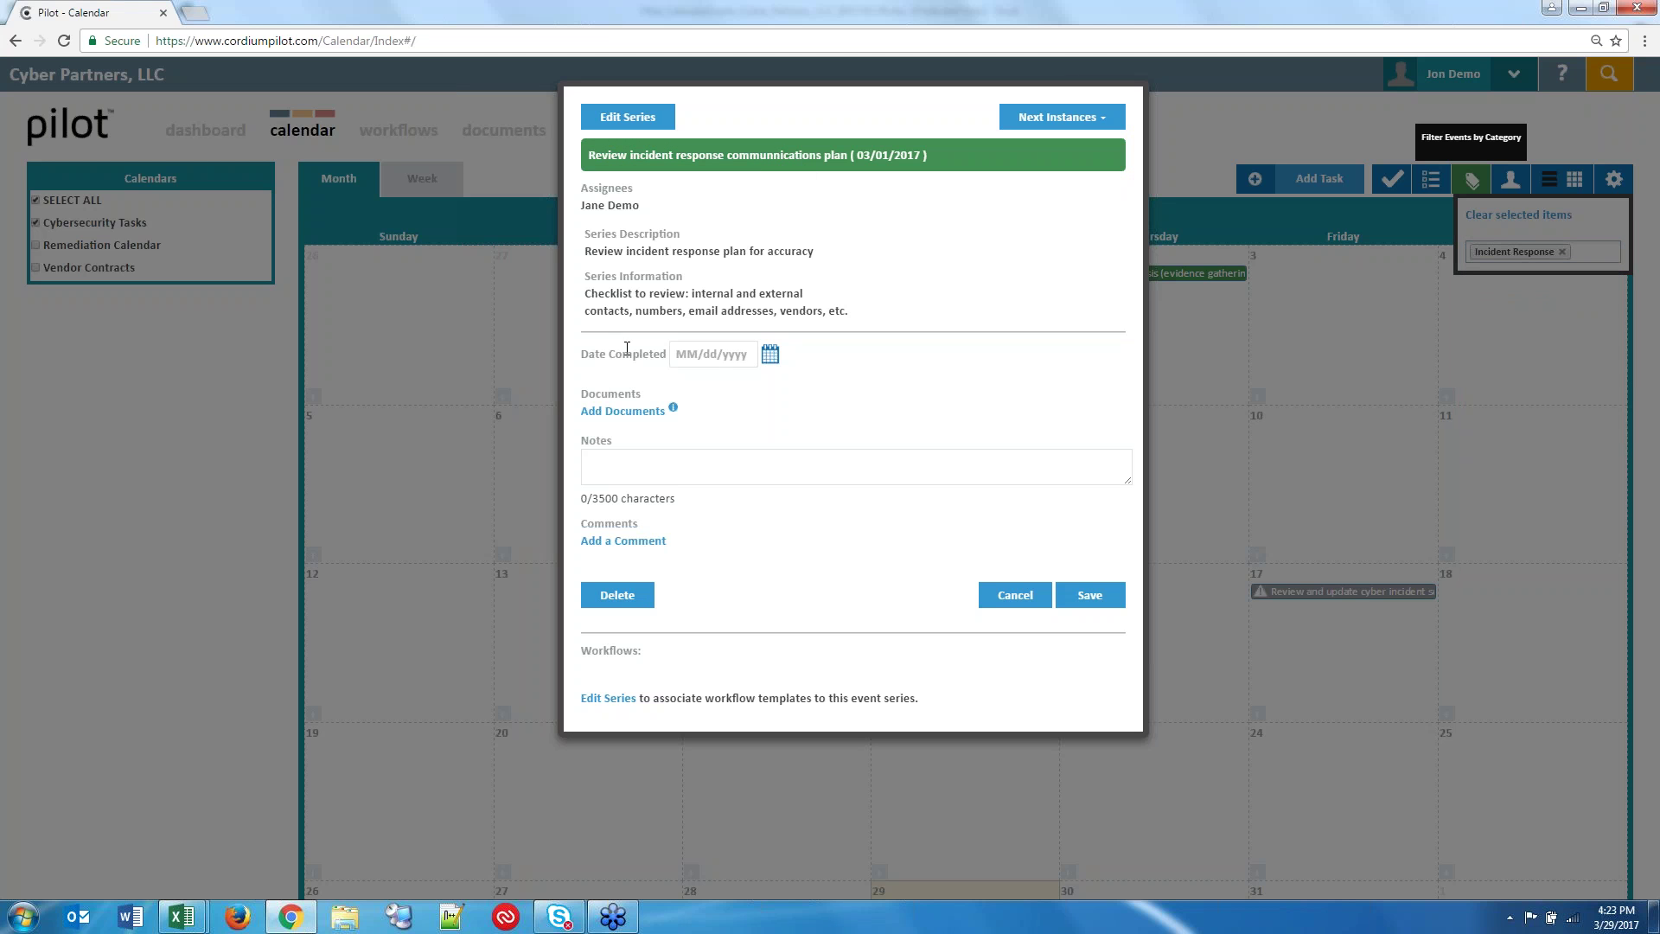
{"action": "left_click", "coordinate": [771, 355]}
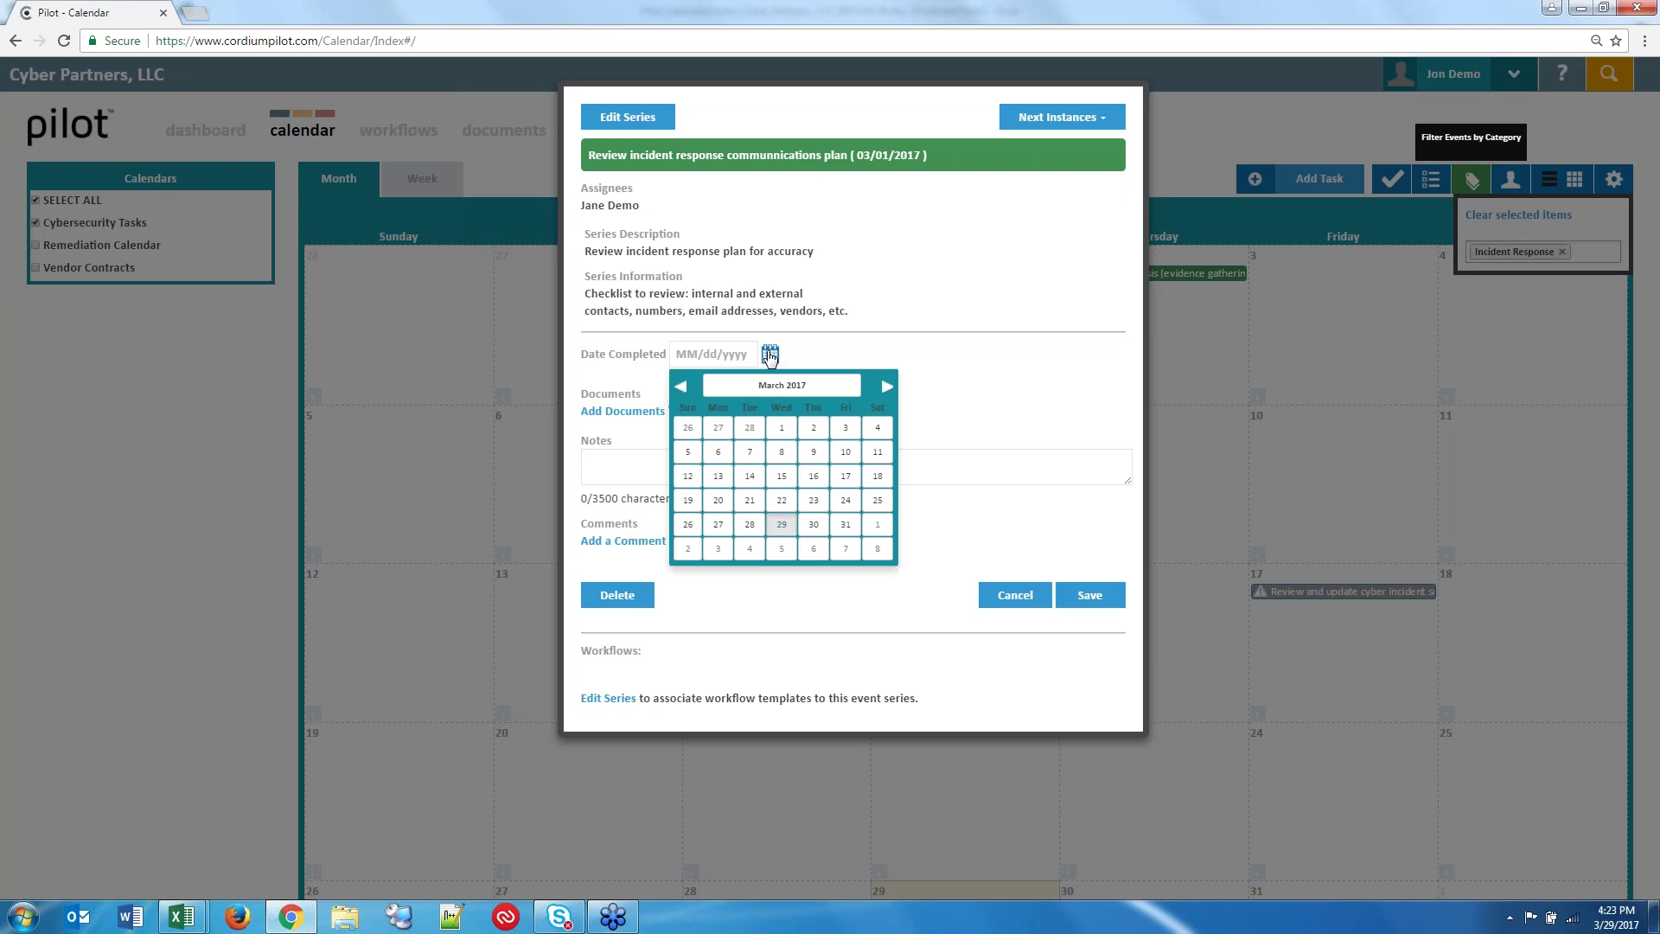
{"action": "left_click", "coordinate": [782, 525]}
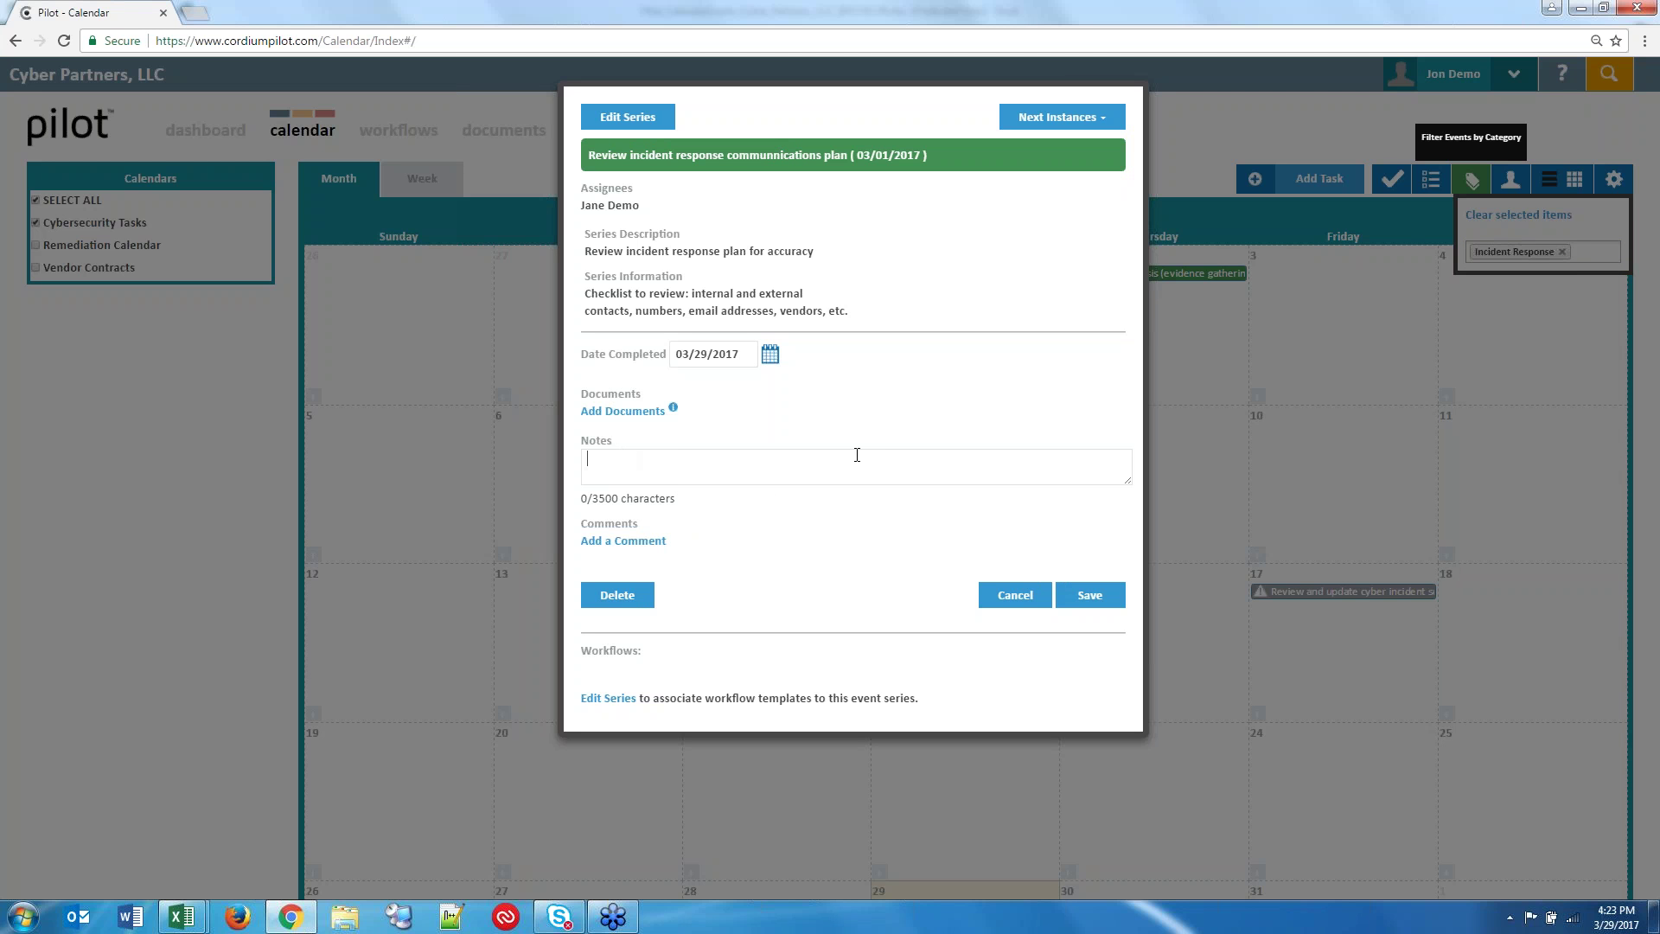
Add the note "held meeting with so and so" to the task and save it.
{"action": "left_click", "coordinate": [597, 465]}
{"action": "type", "text": "held meeting with so and so"}
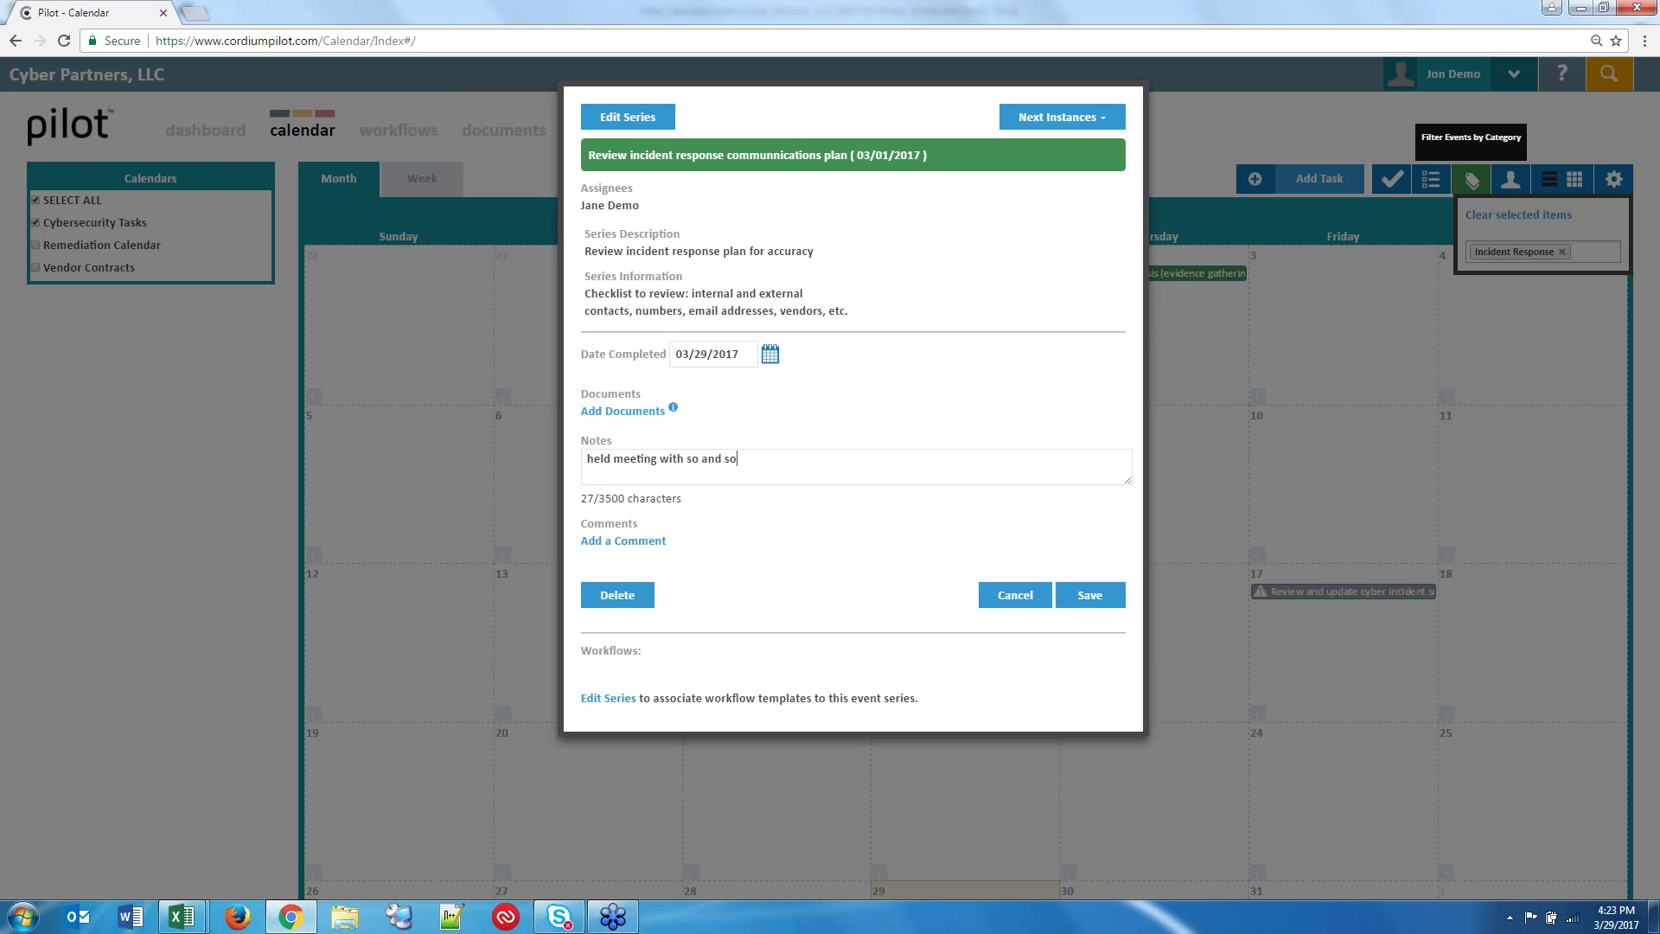
{"action": "left_click", "coordinate": [1090, 600]}
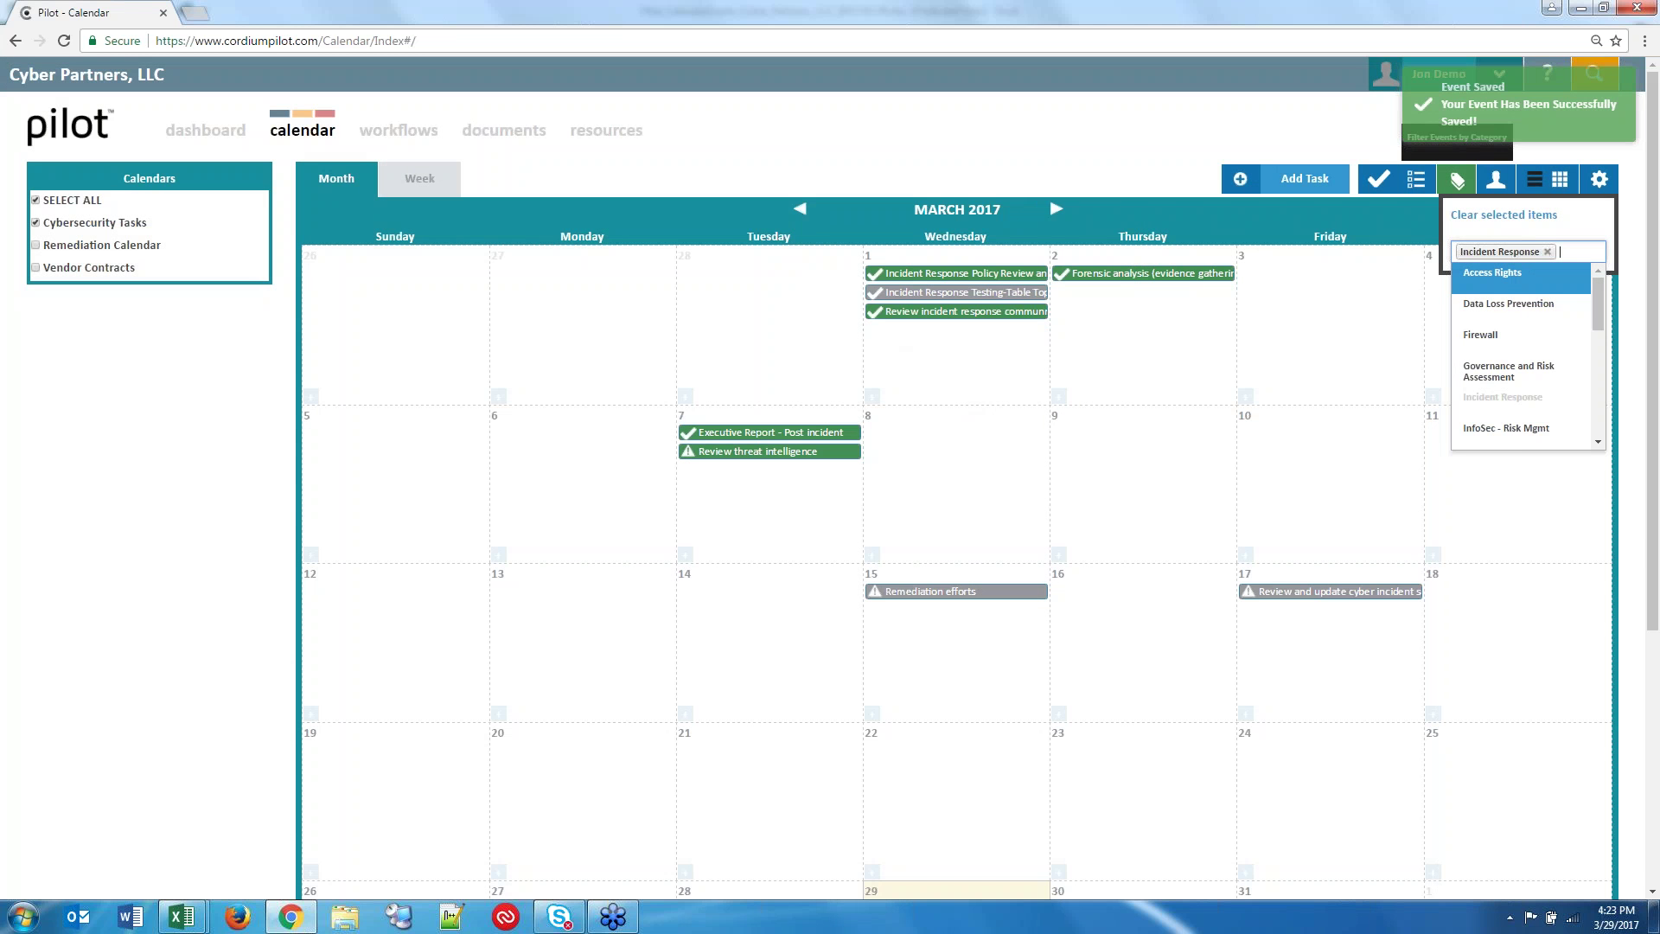
Clear the Incident Response category filter from the calendar and close the category filter.
{"action": "mouse_move", "coordinate": [880, 323]}
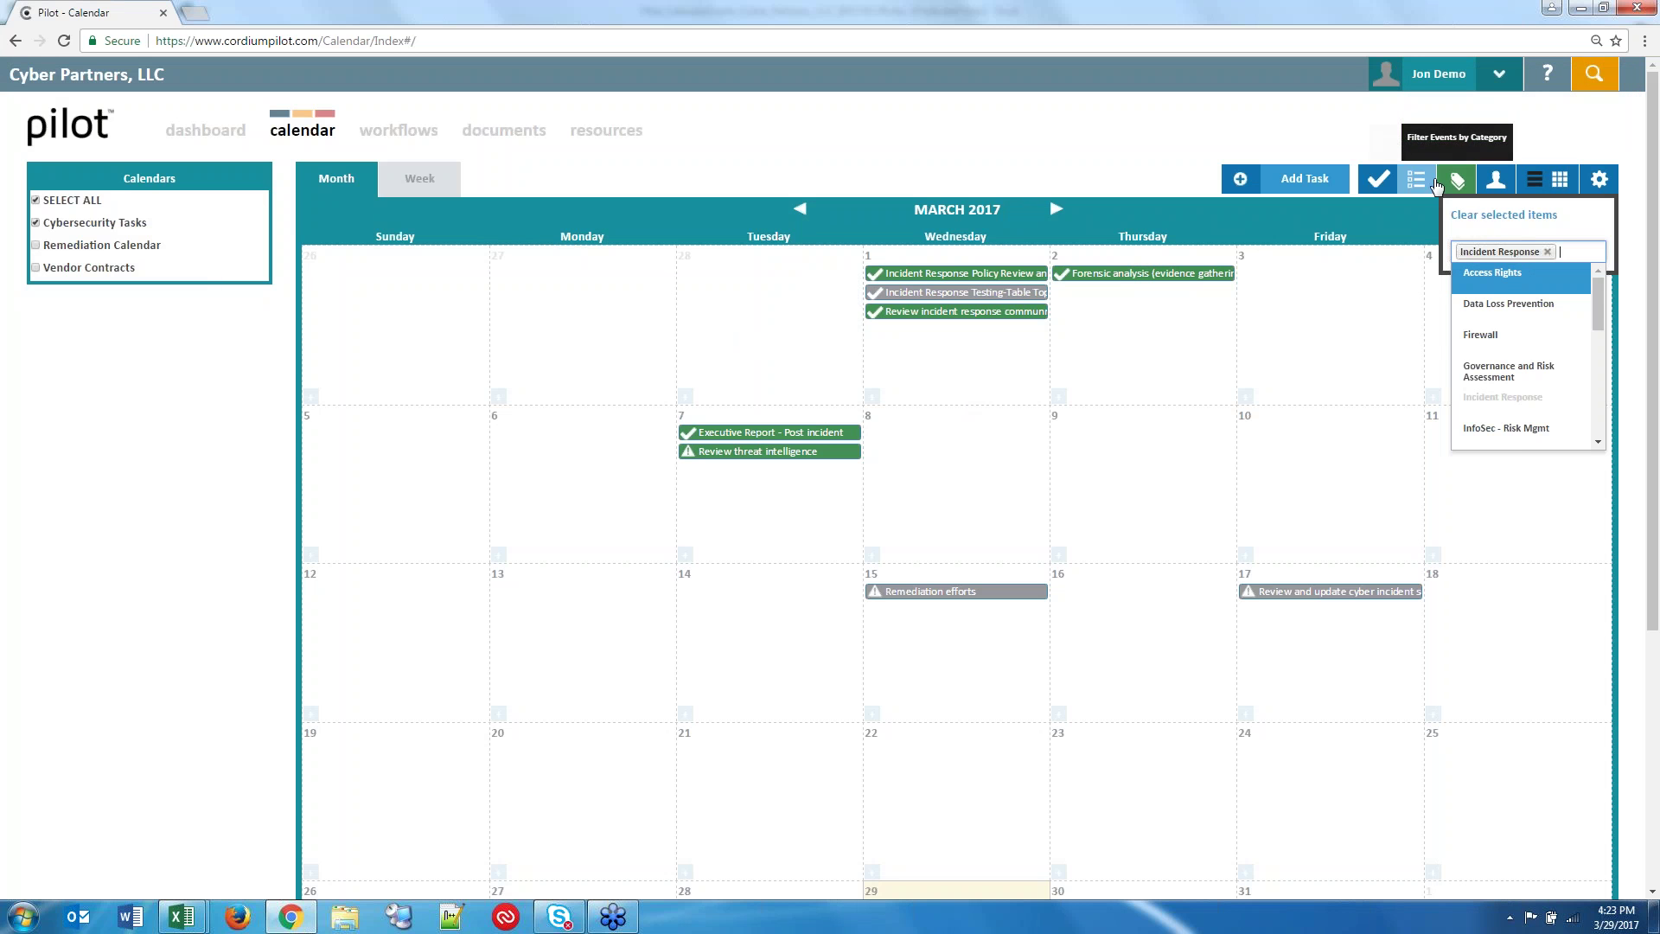
{"action": "left_click", "coordinate": [1467, 187]}
{"action": "left_click", "coordinate": [1468, 187]}
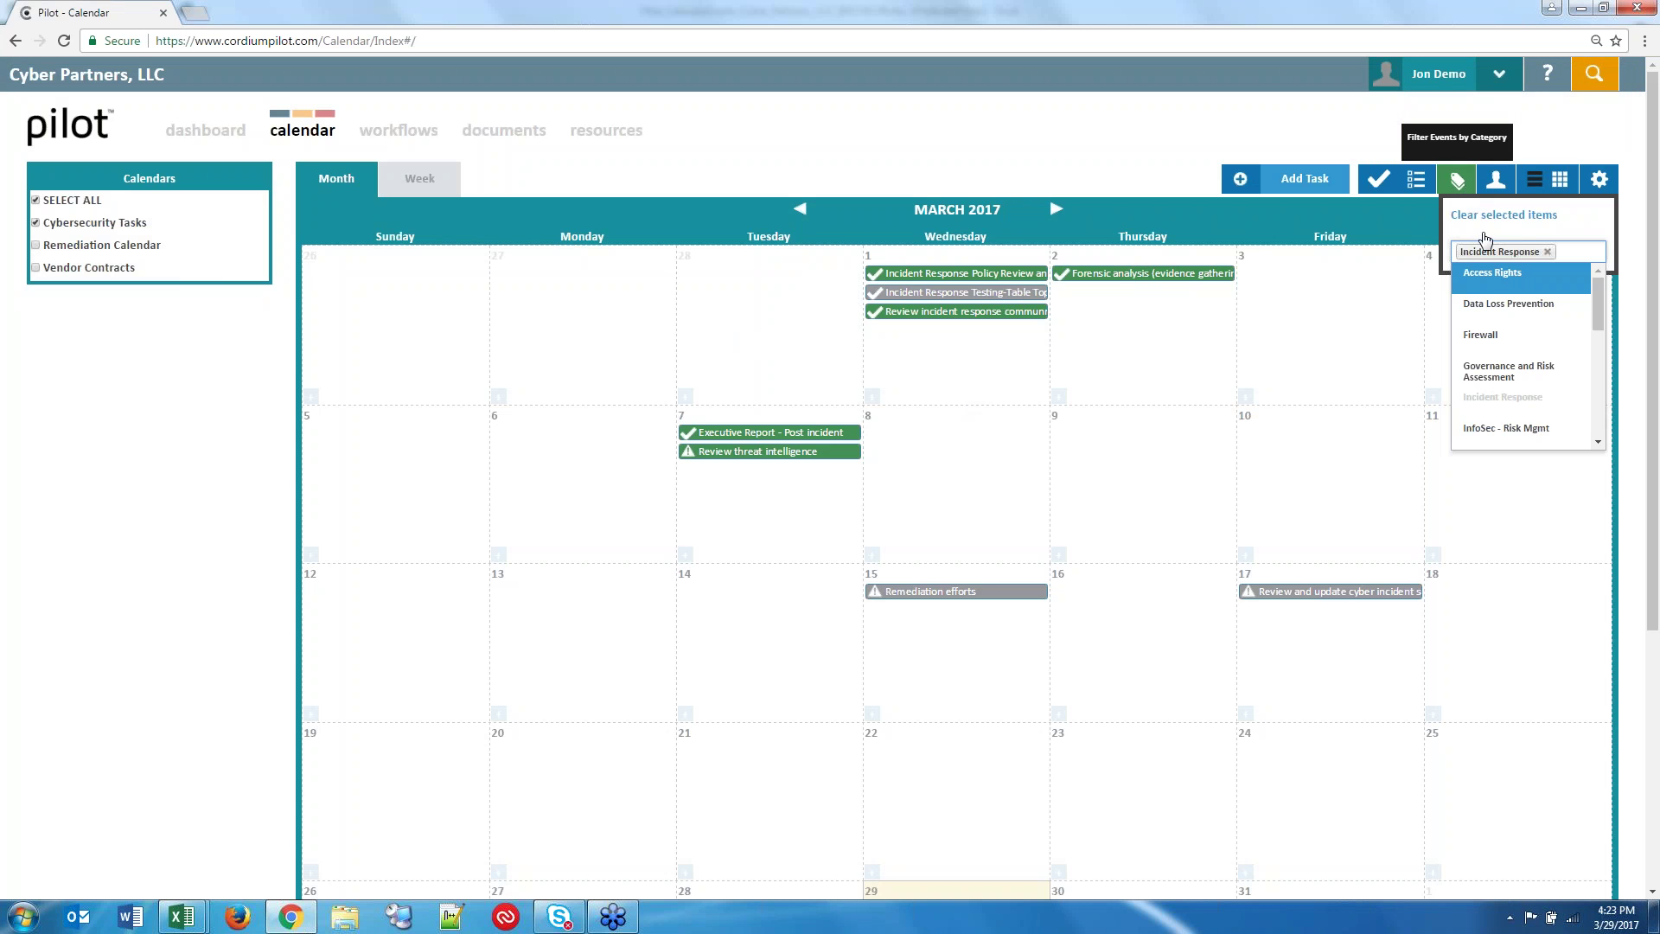
{"action": "left_click", "coordinate": [1486, 223]}
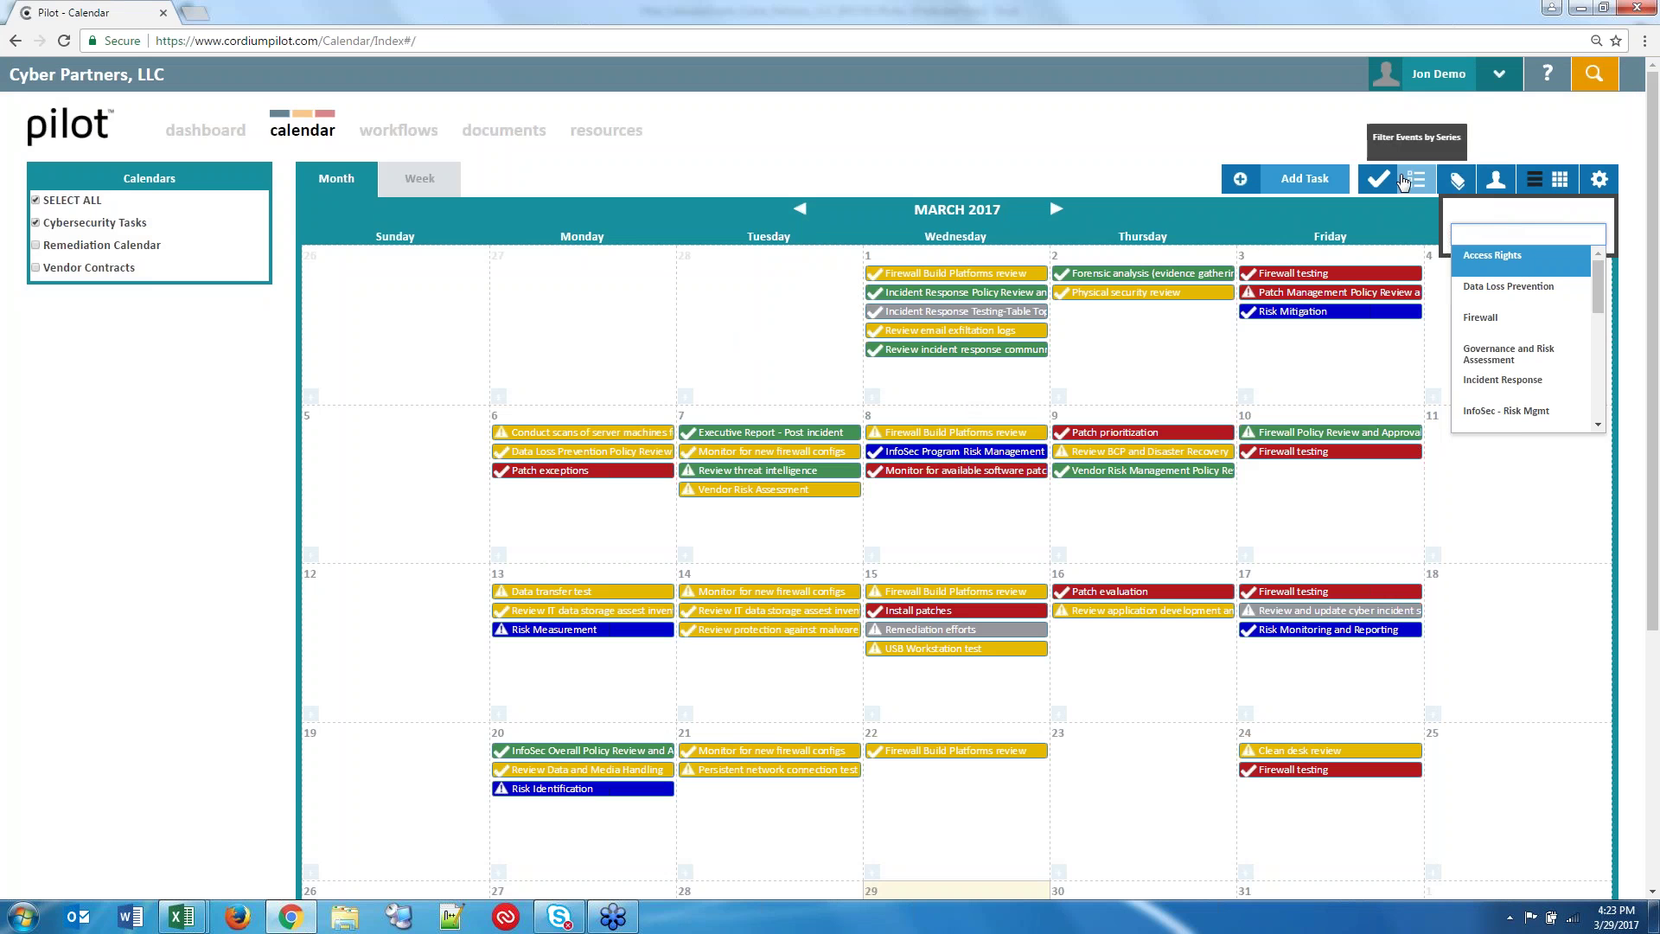
{"action": "left_click", "coordinate": [1457, 179]}
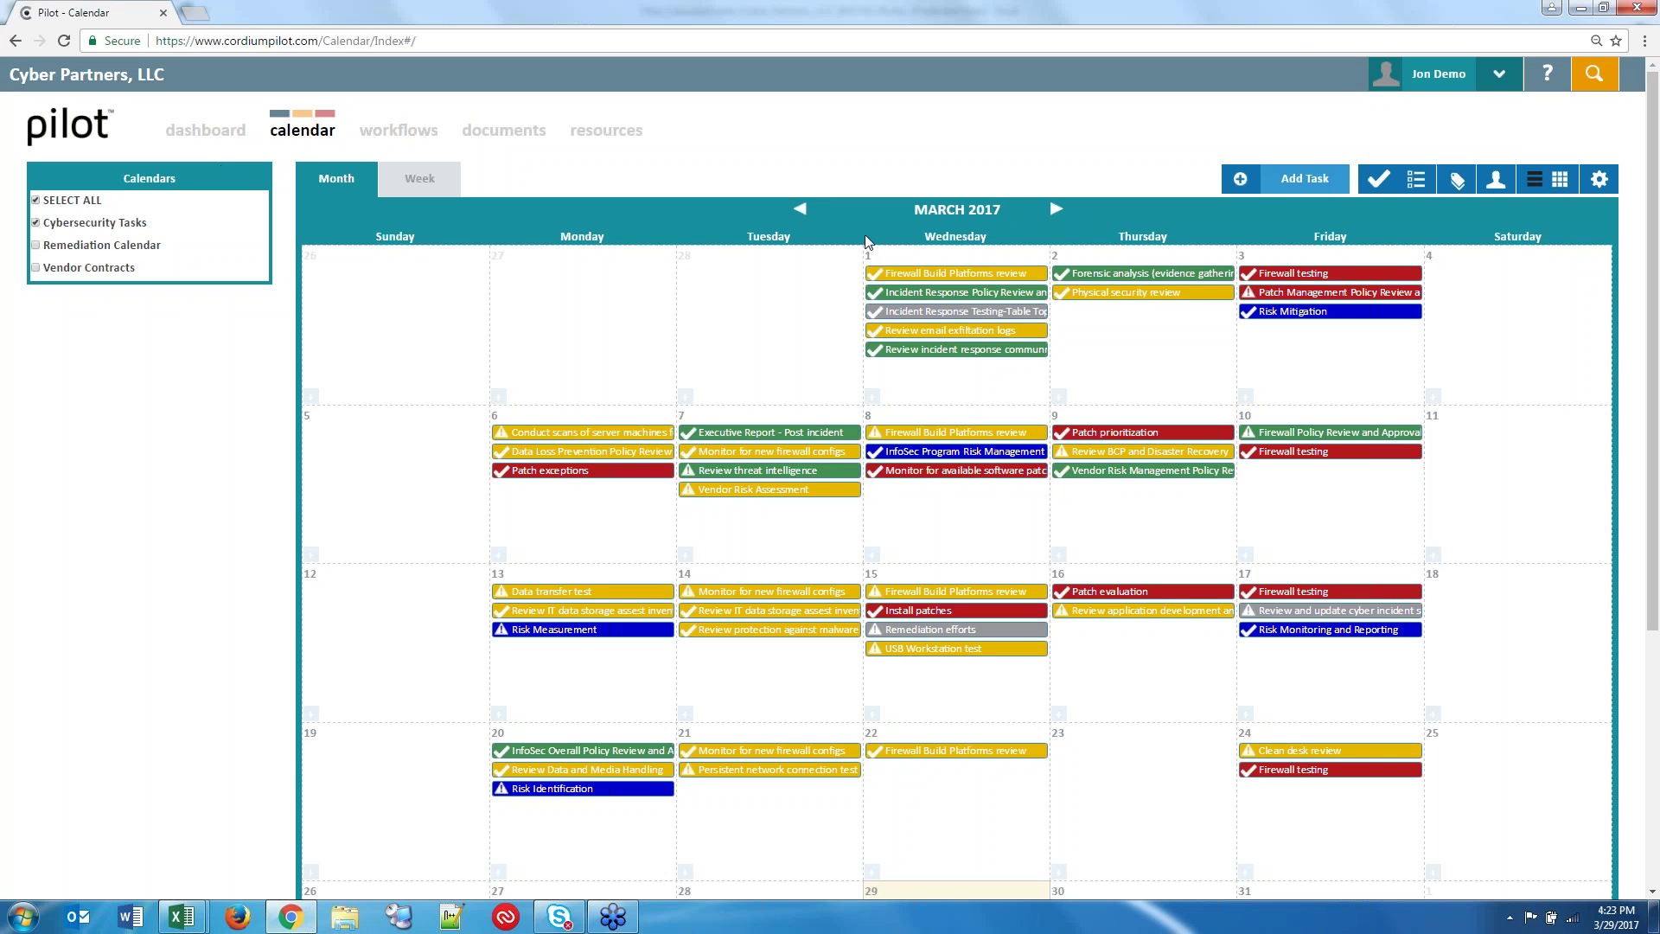
Filter the calendar events by completion status to display only Not Completed tasks.
{"action": "left_click", "coordinate": [1377, 178]}
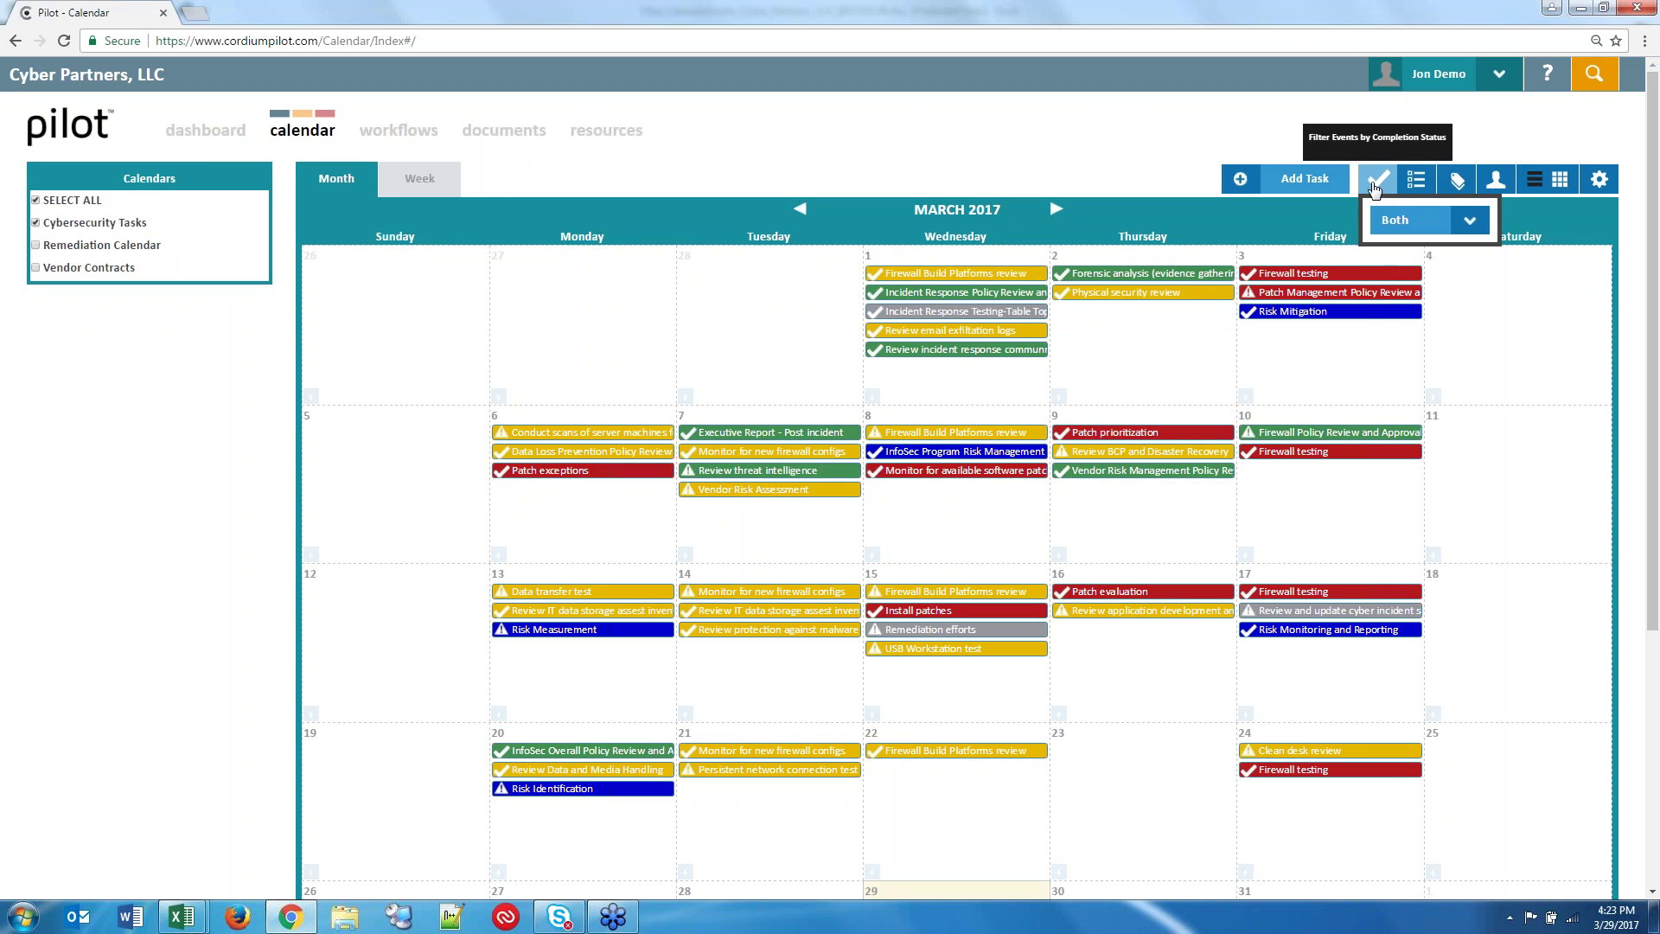
{"action": "left_click", "coordinate": [1397, 221]}
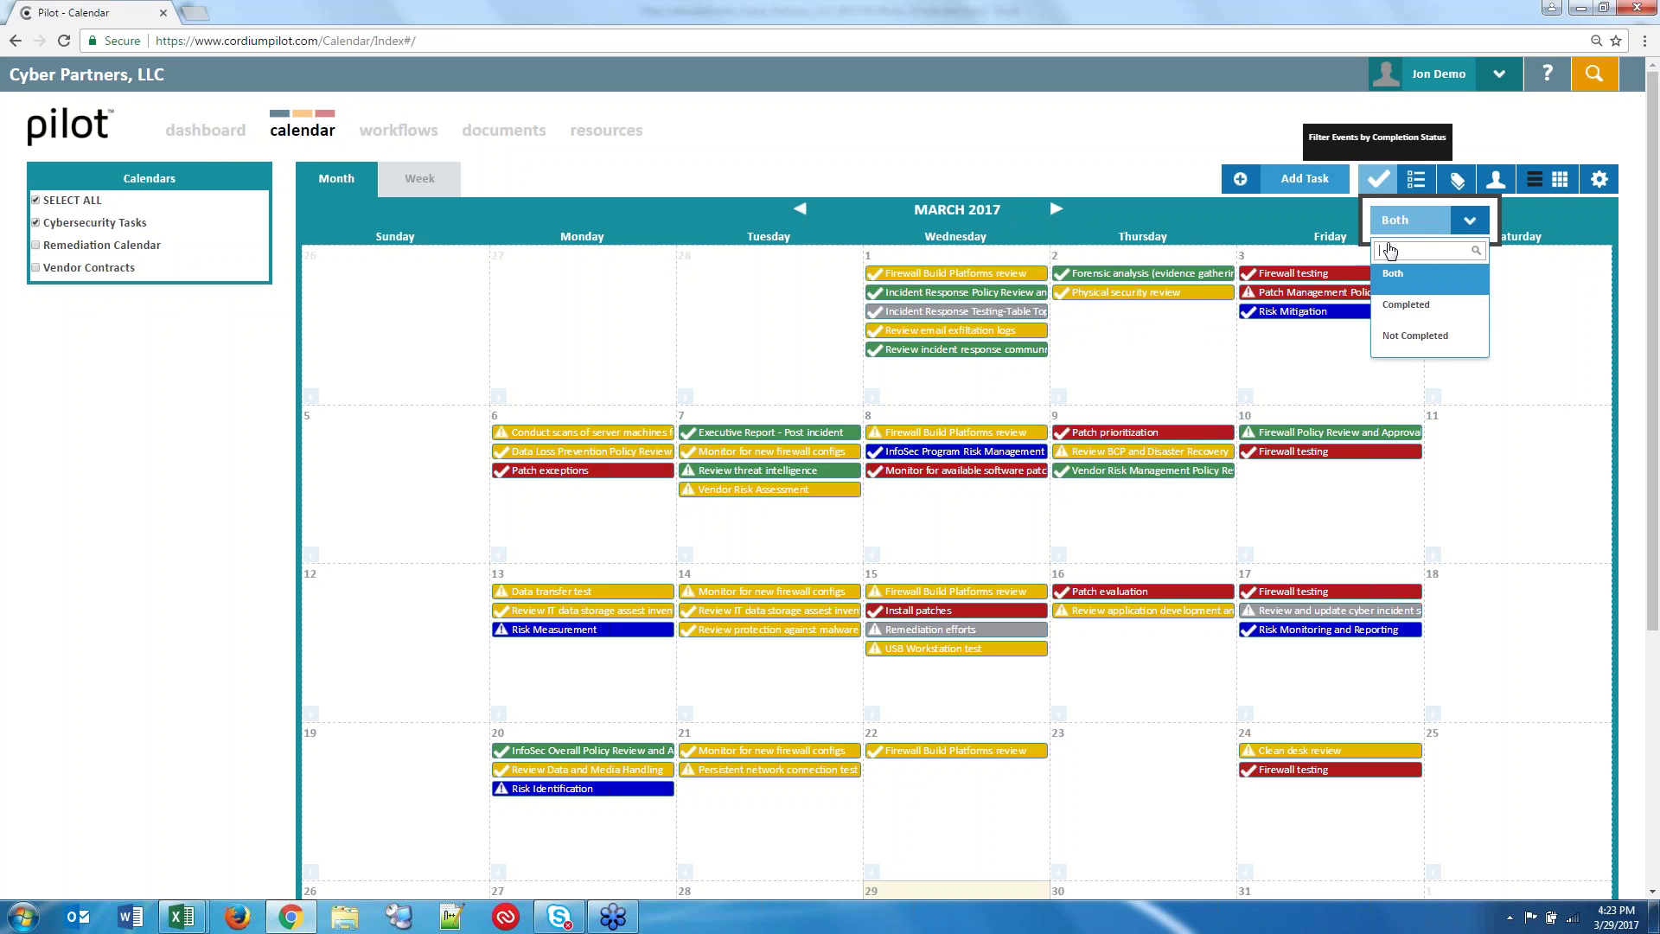
{"action": "left_click", "coordinate": [1389, 339]}
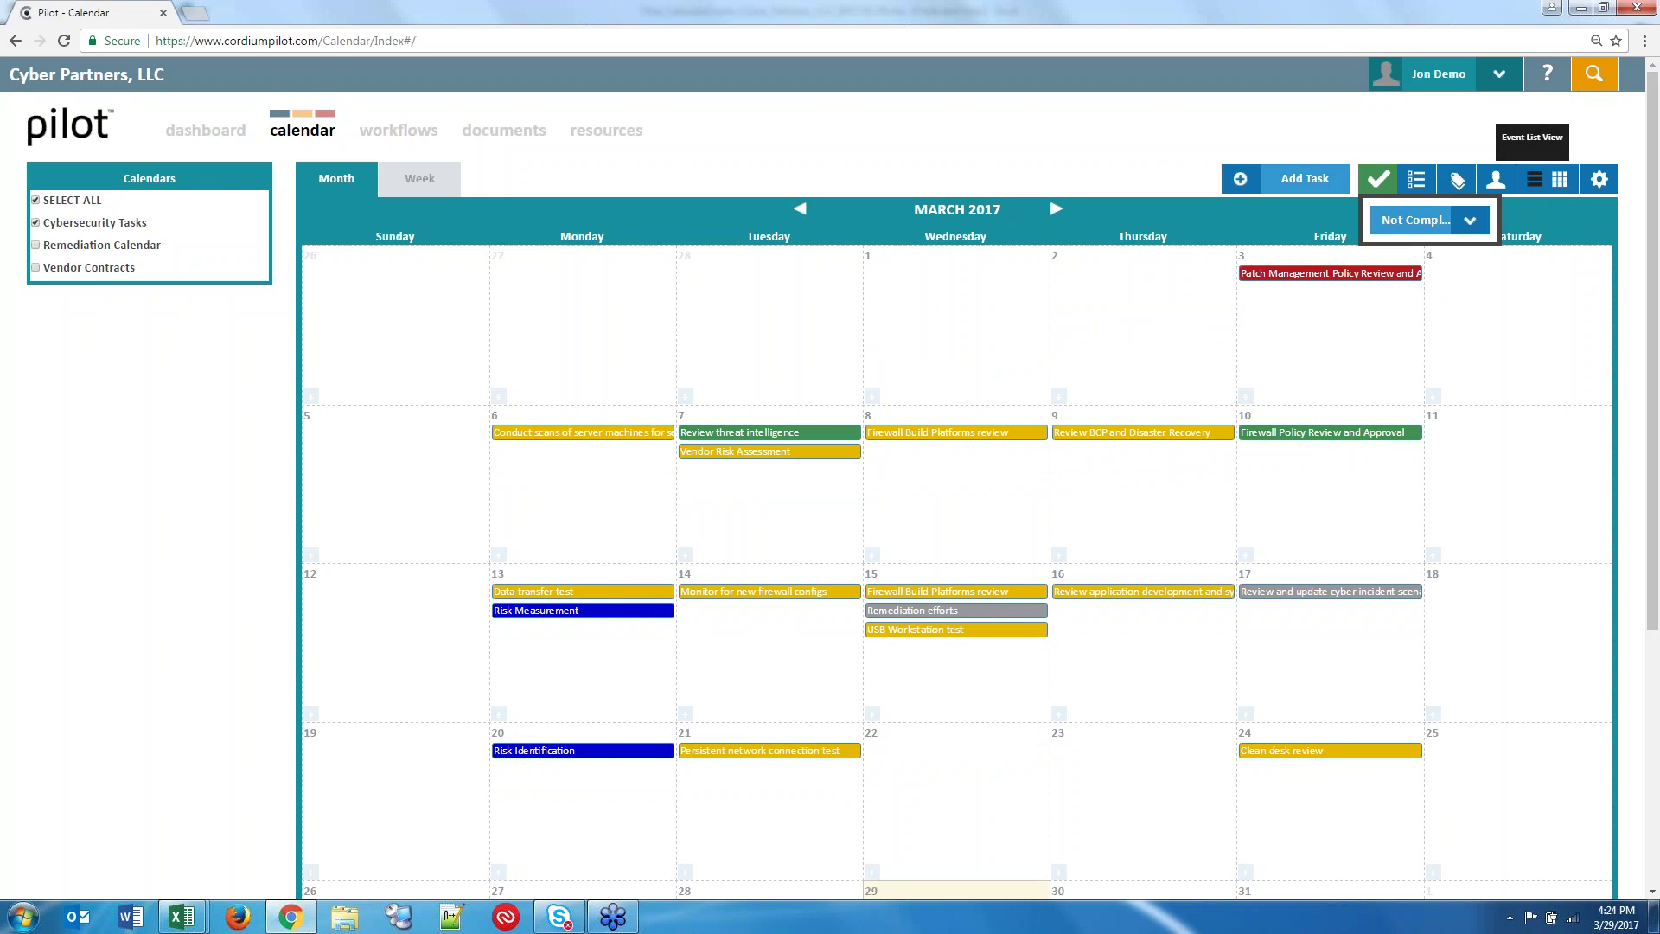
Reset the completion status filter to Both and close it.
{"action": "left_click", "coordinate": [1378, 183]}
{"action": "left_click", "coordinate": [1377, 184]}
{"action": "left_click", "coordinate": [1435, 222]}
{"action": "left_click", "coordinate": [1410, 273]}
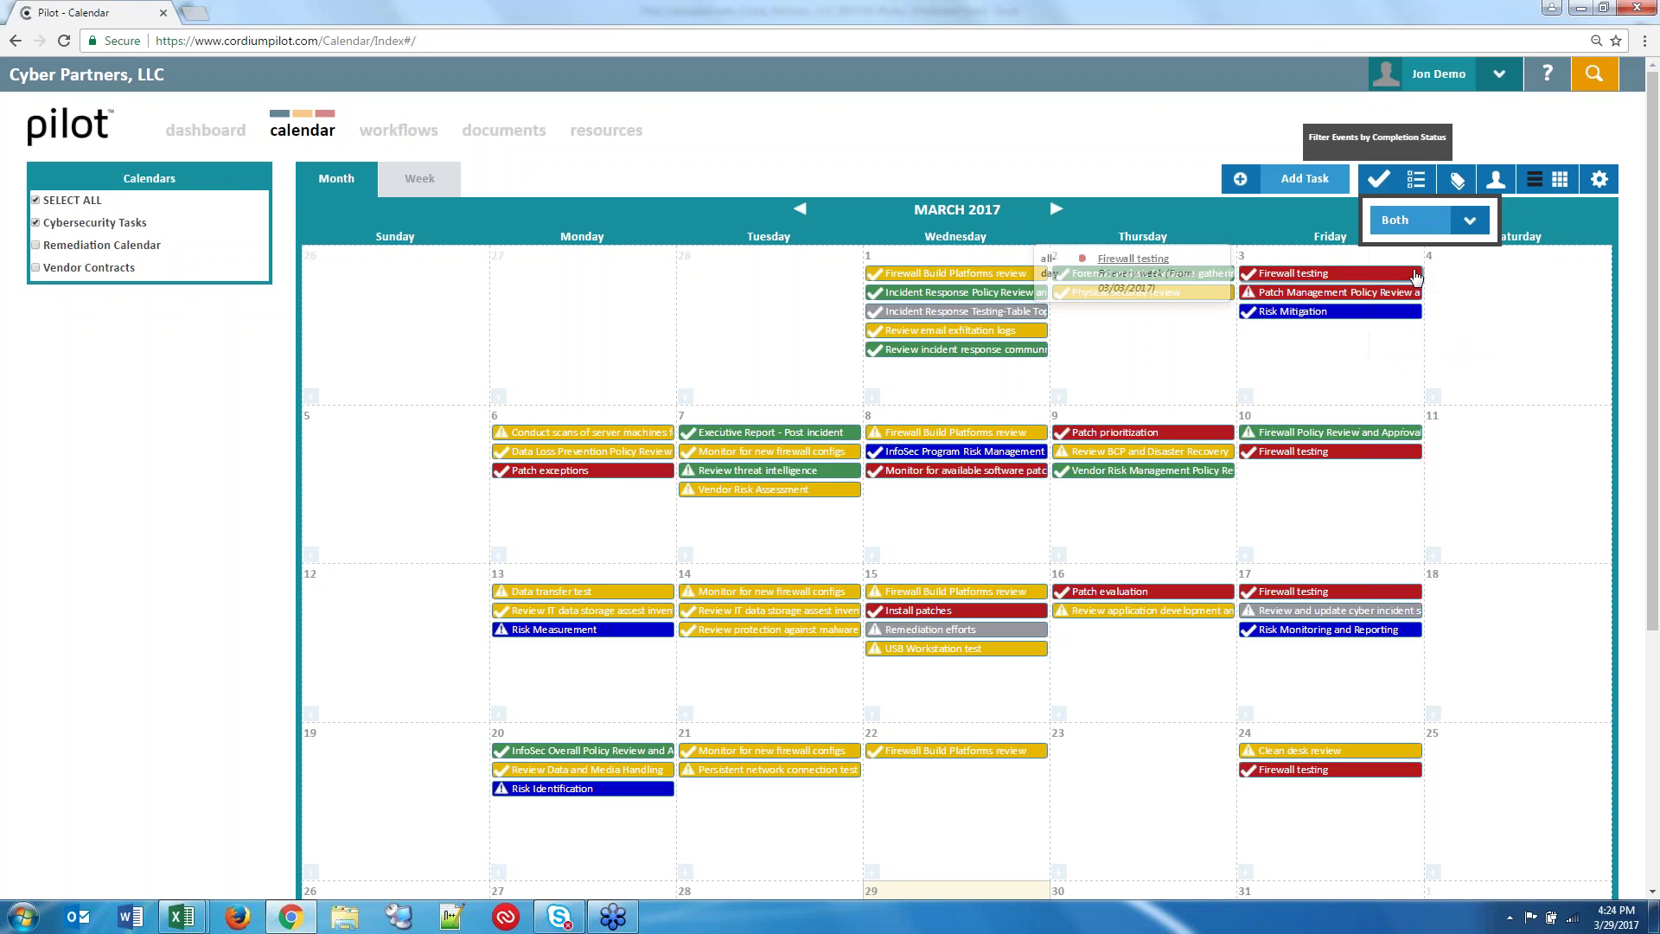
{"action": "left_click", "coordinate": [1376, 185]}
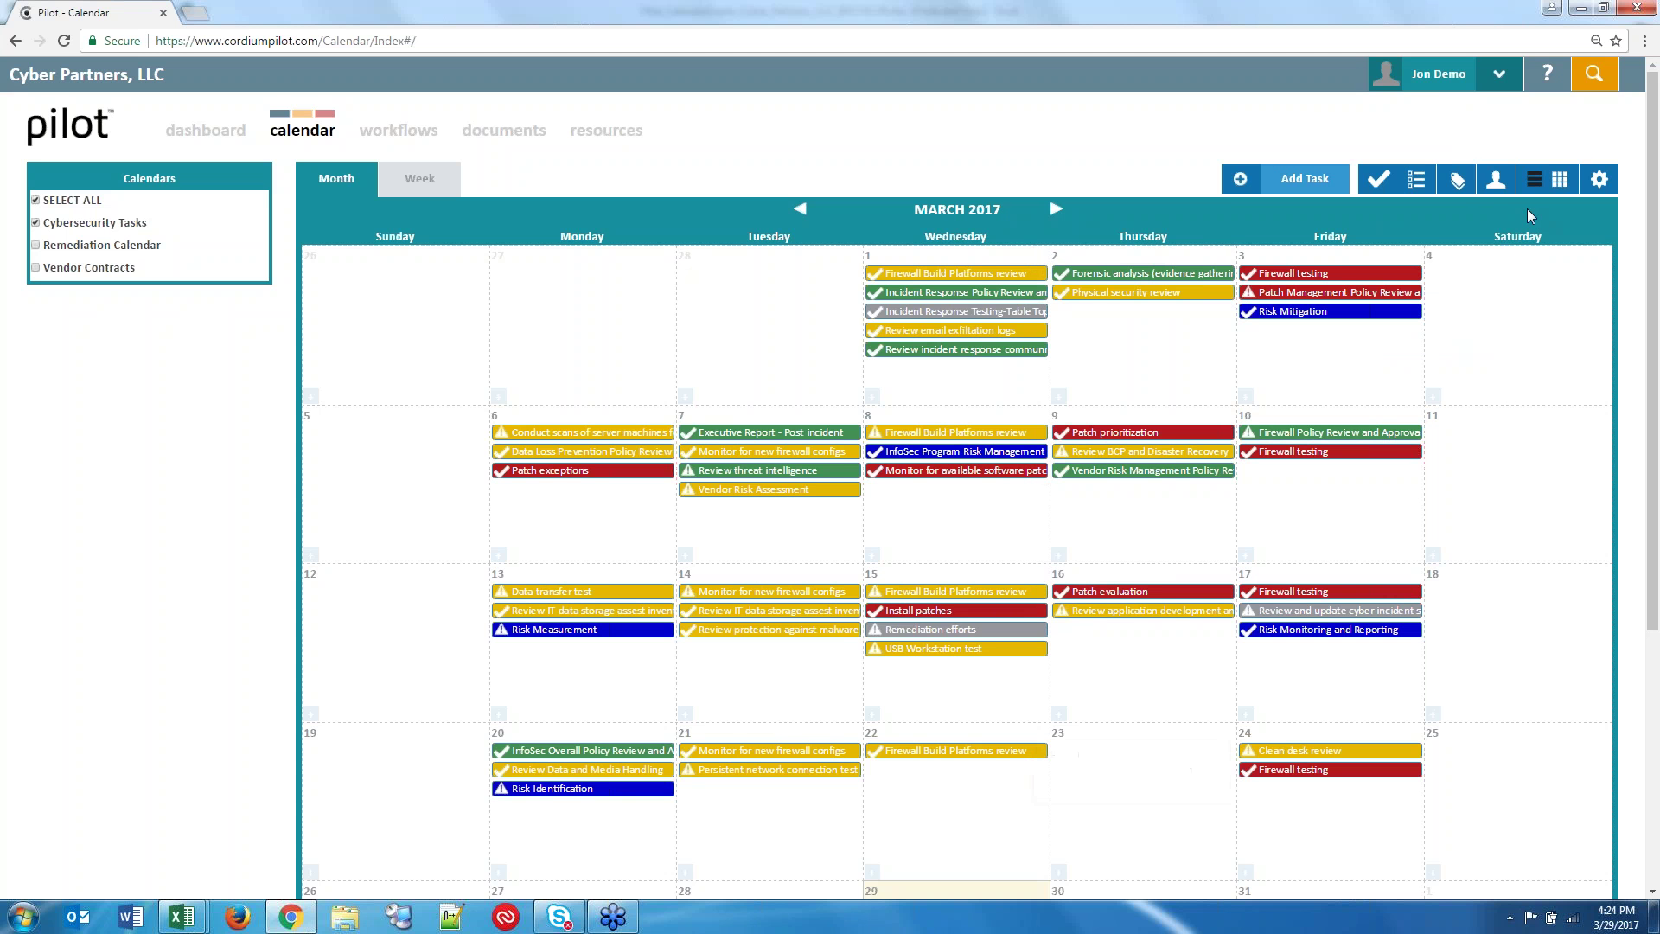
Filter the calendar events by the first listed assignee, and clear that assignee filter again.
{"action": "left_click", "coordinate": [1504, 185]}
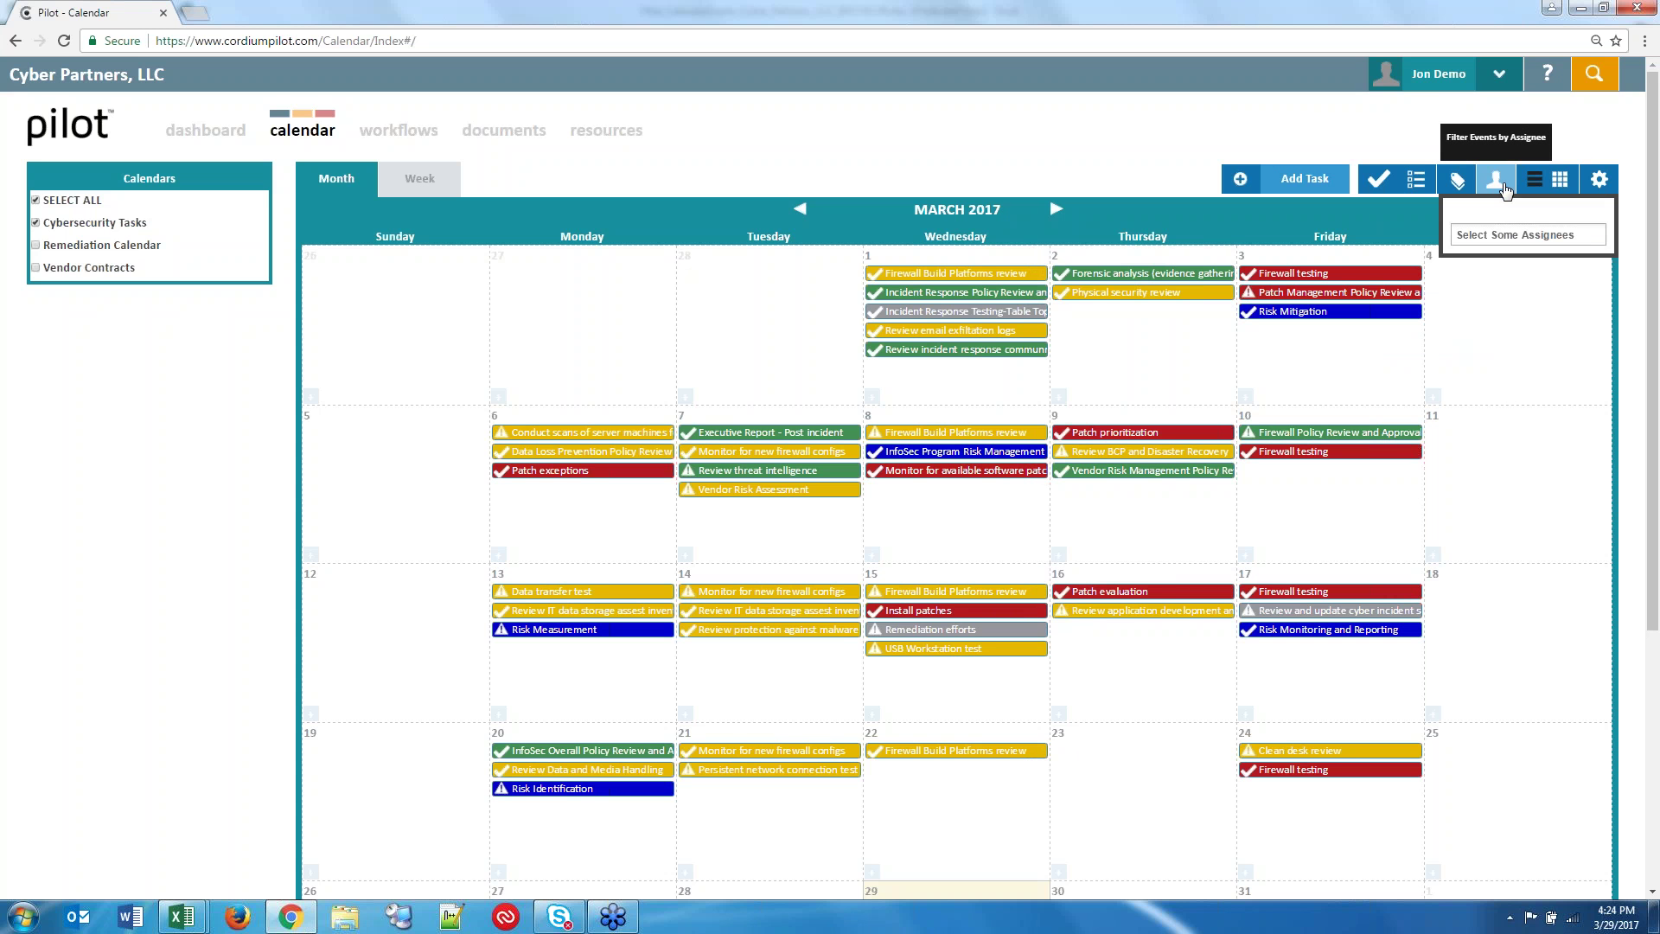
{"action": "left_click", "coordinate": [1494, 232]}
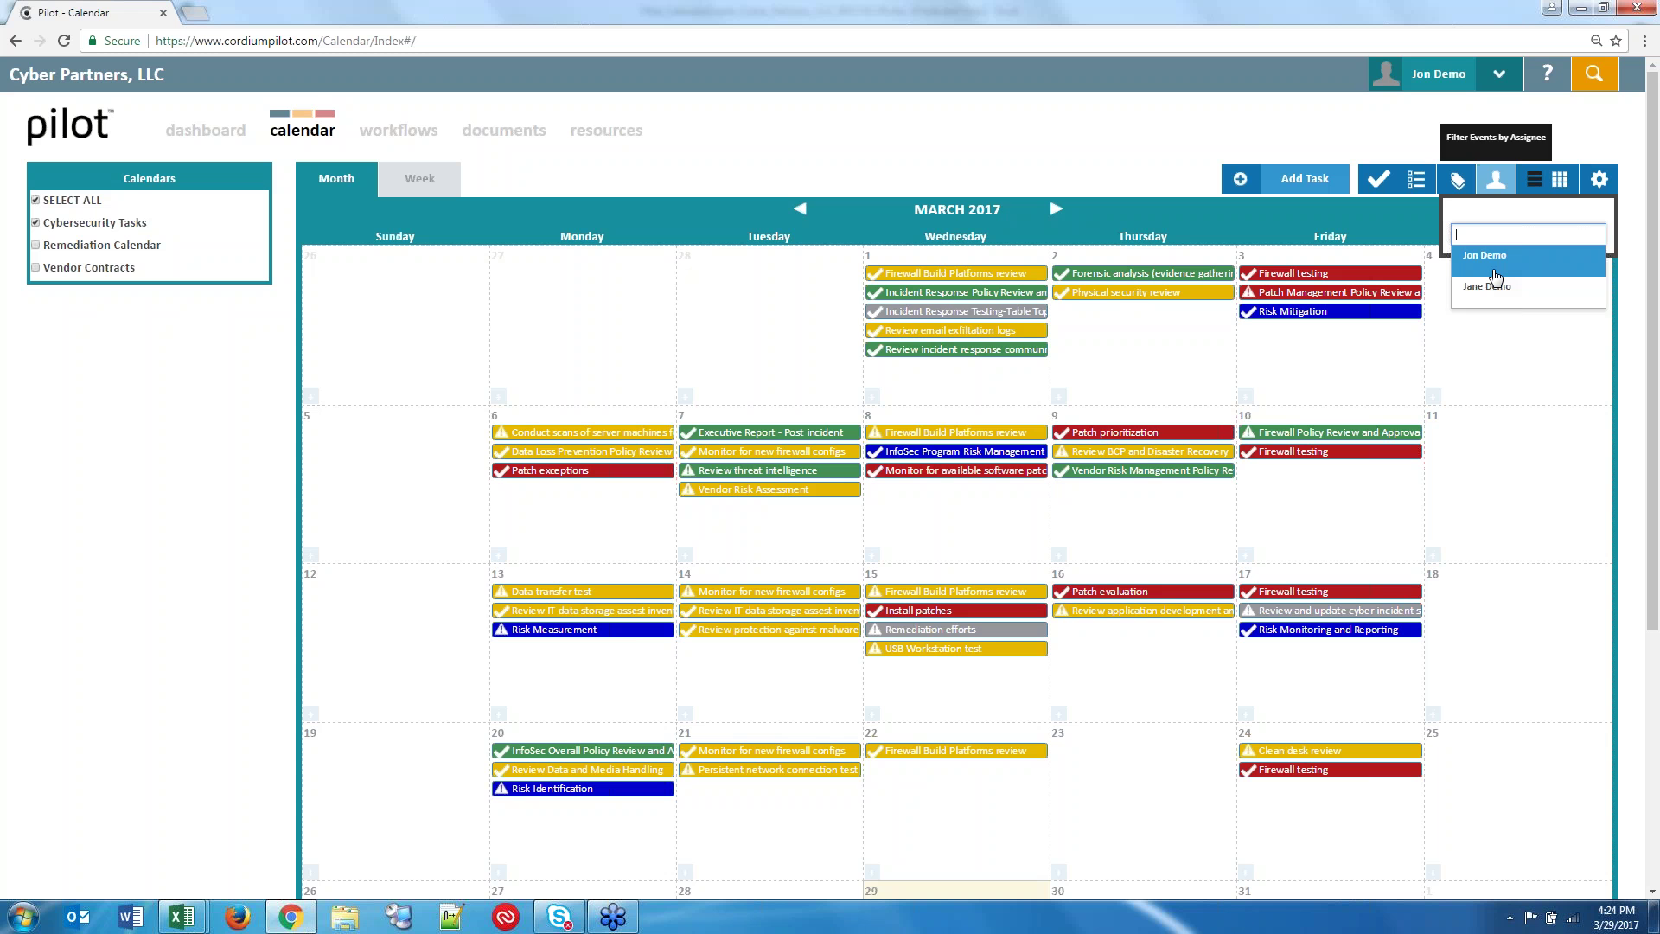
{"action": "left_click", "coordinate": [1485, 256]}
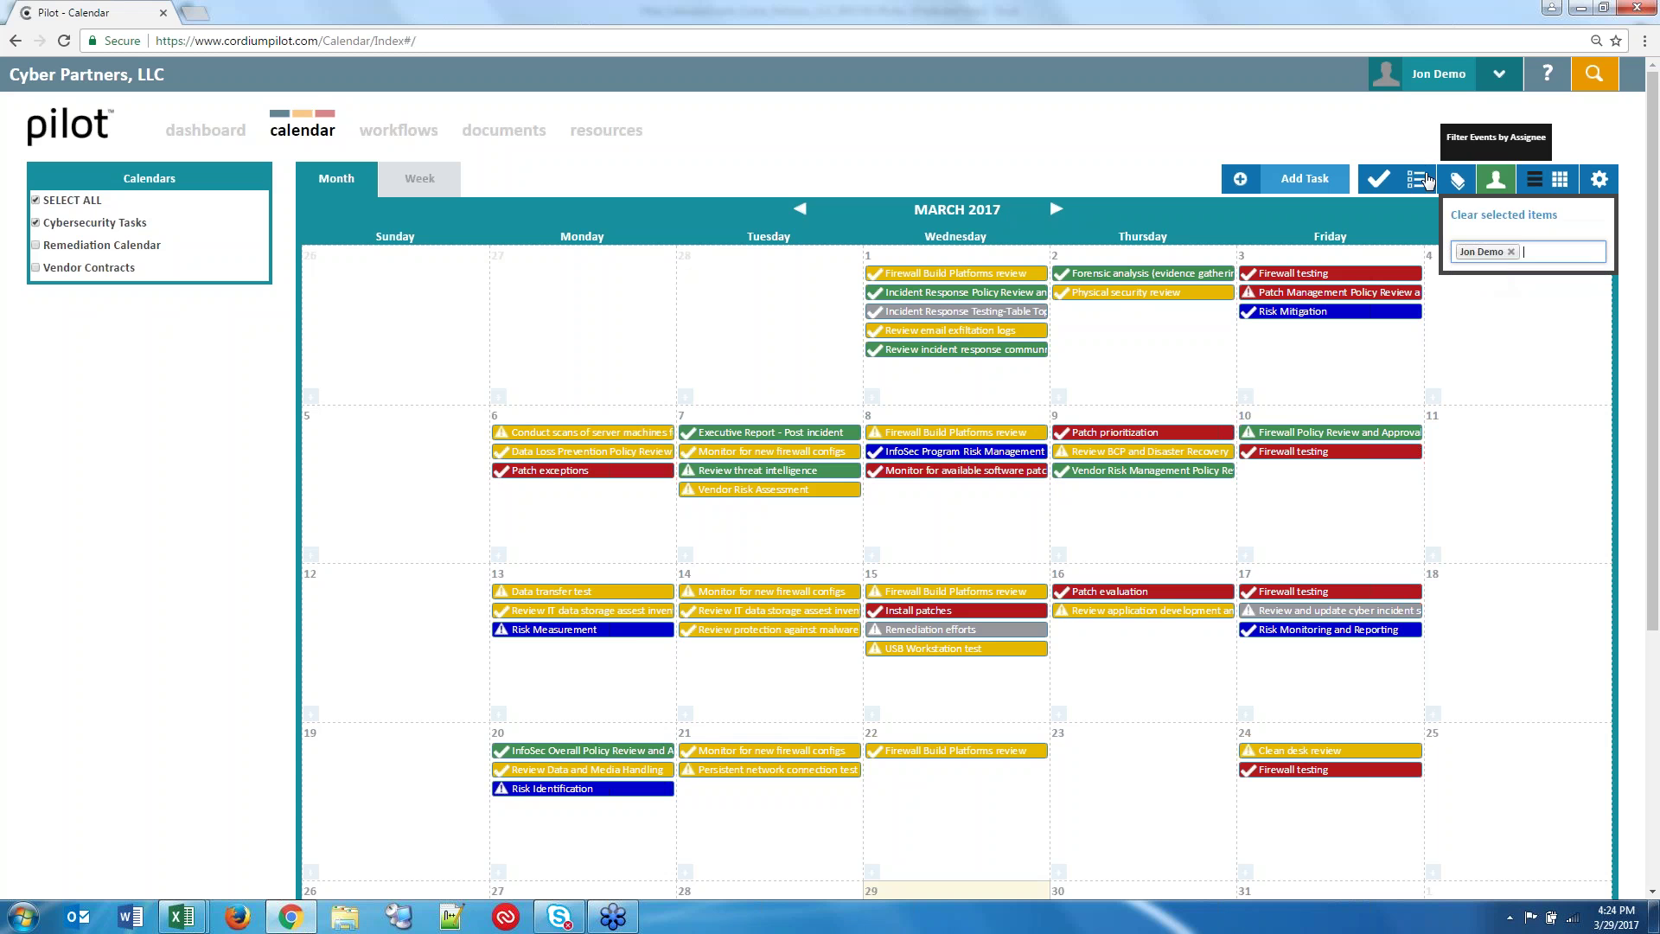
{"action": "left_click", "coordinate": [1496, 216]}
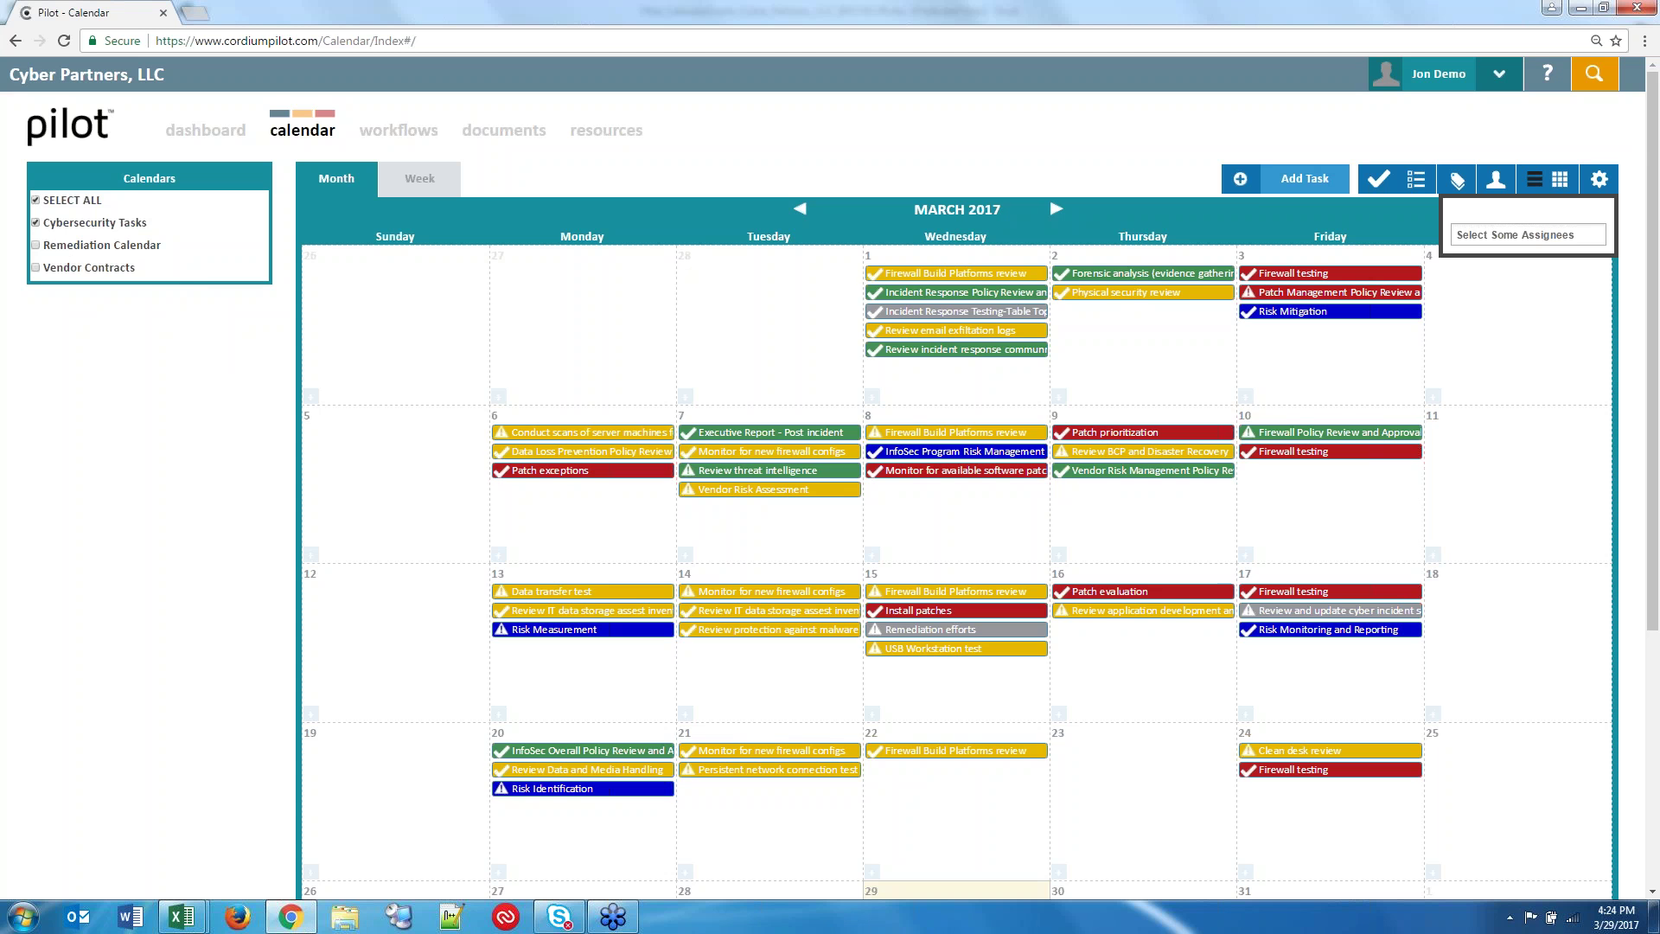
Display only the Remediation Calendar and review the documents and notes of the March 1 Review Assessment task, closing it without saving.
{"action": "left_click", "coordinate": [36, 222]}
{"action": "left_click", "coordinate": [36, 246]}
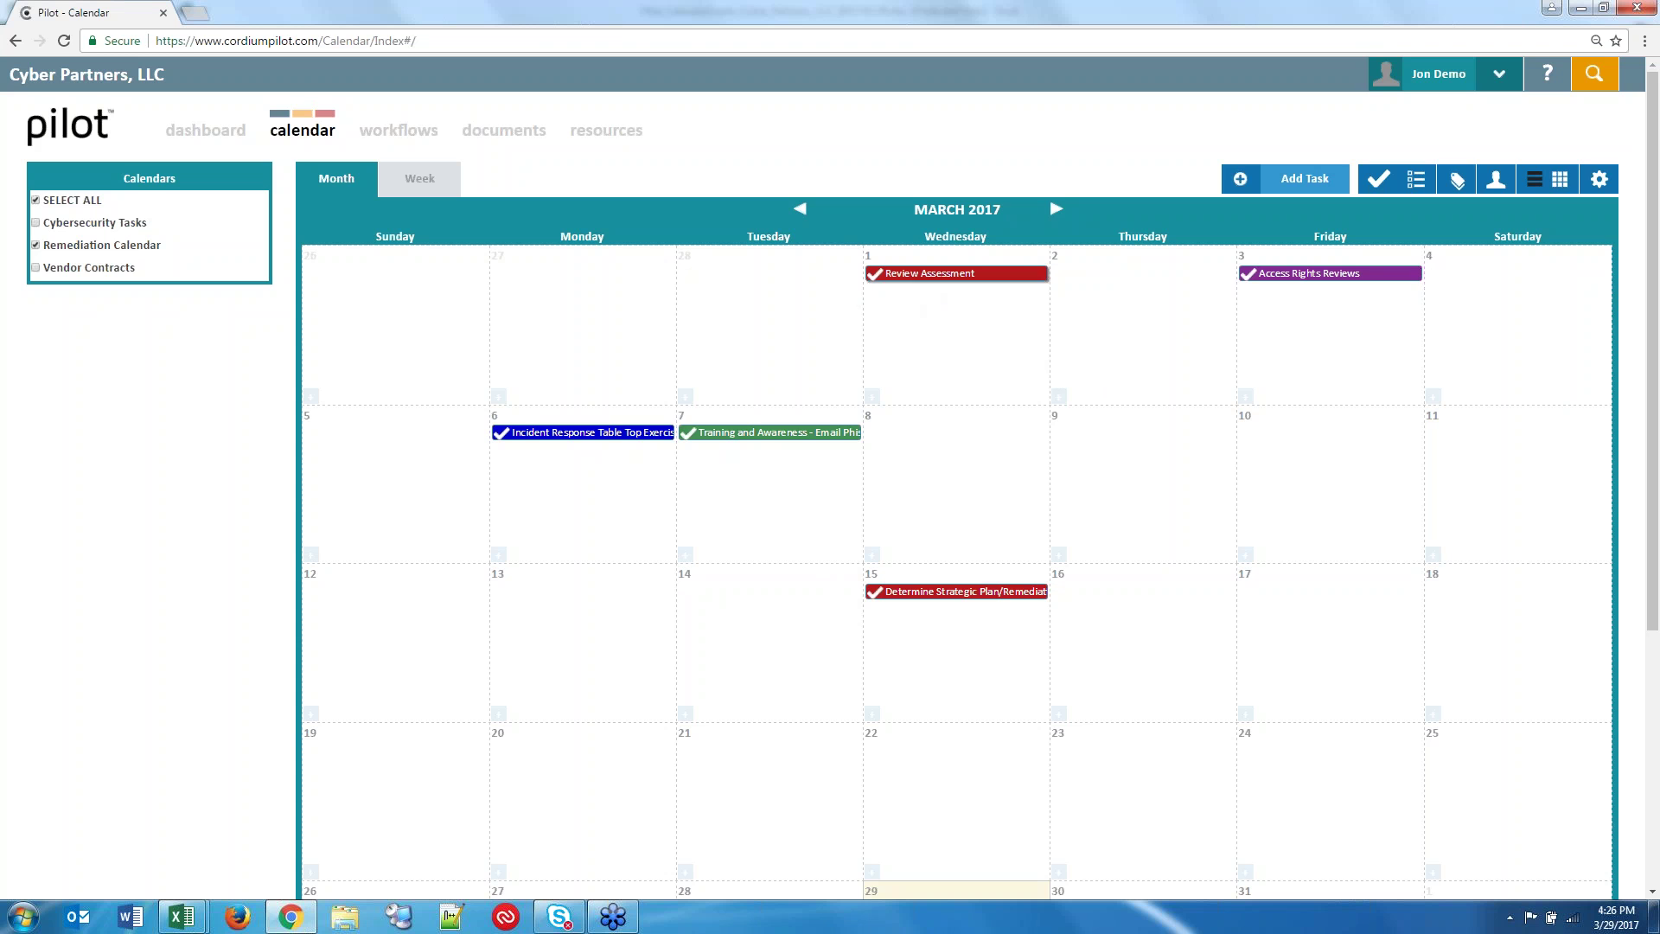
{"action": "left_click", "coordinate": [923, 274]}
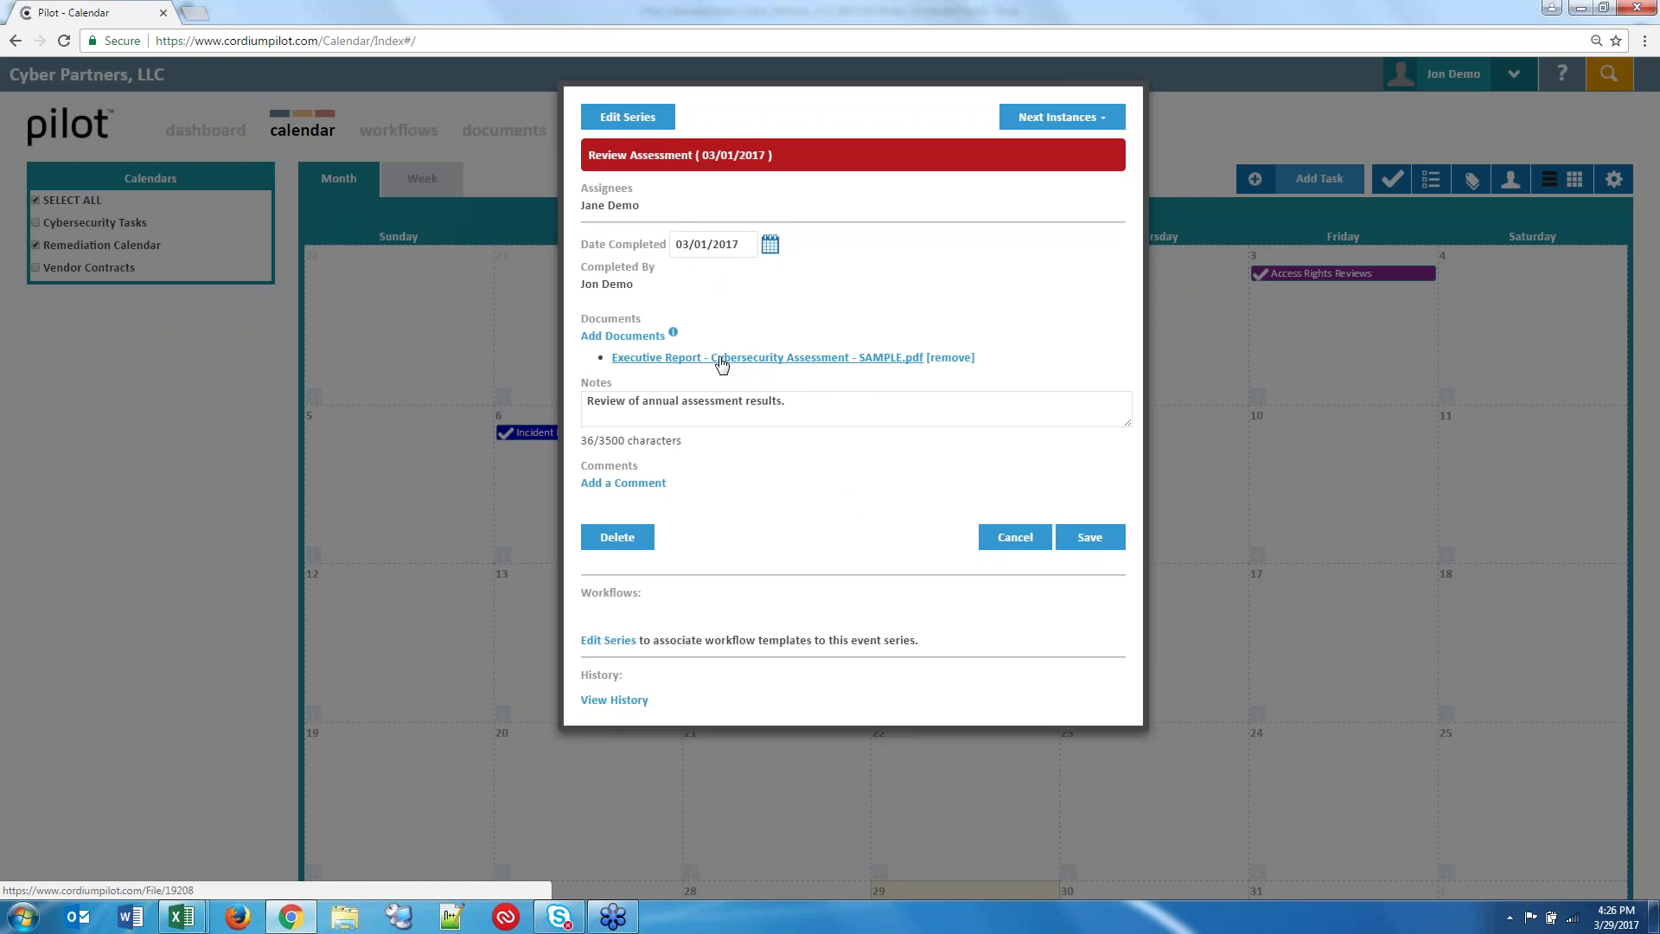
{"action": "double_click", "coordinate": [662, 401]}
{"action": "left_click", "coordinate": [858, 409]}
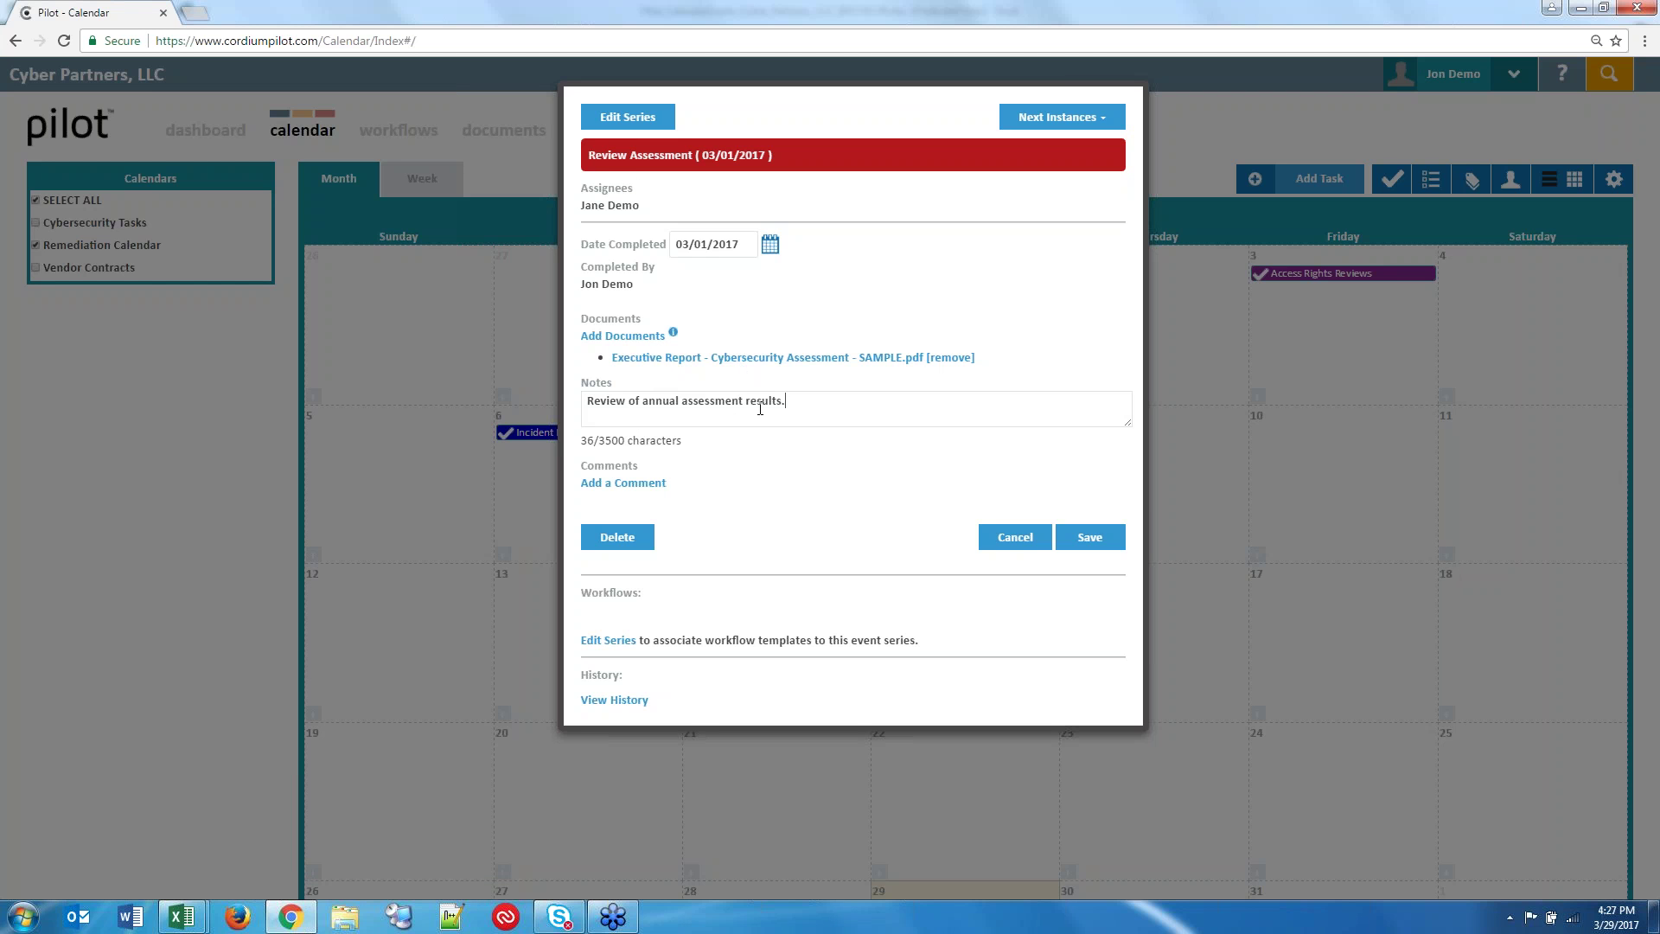
{"action": "left_click", "coordinate": [1012, 537]}
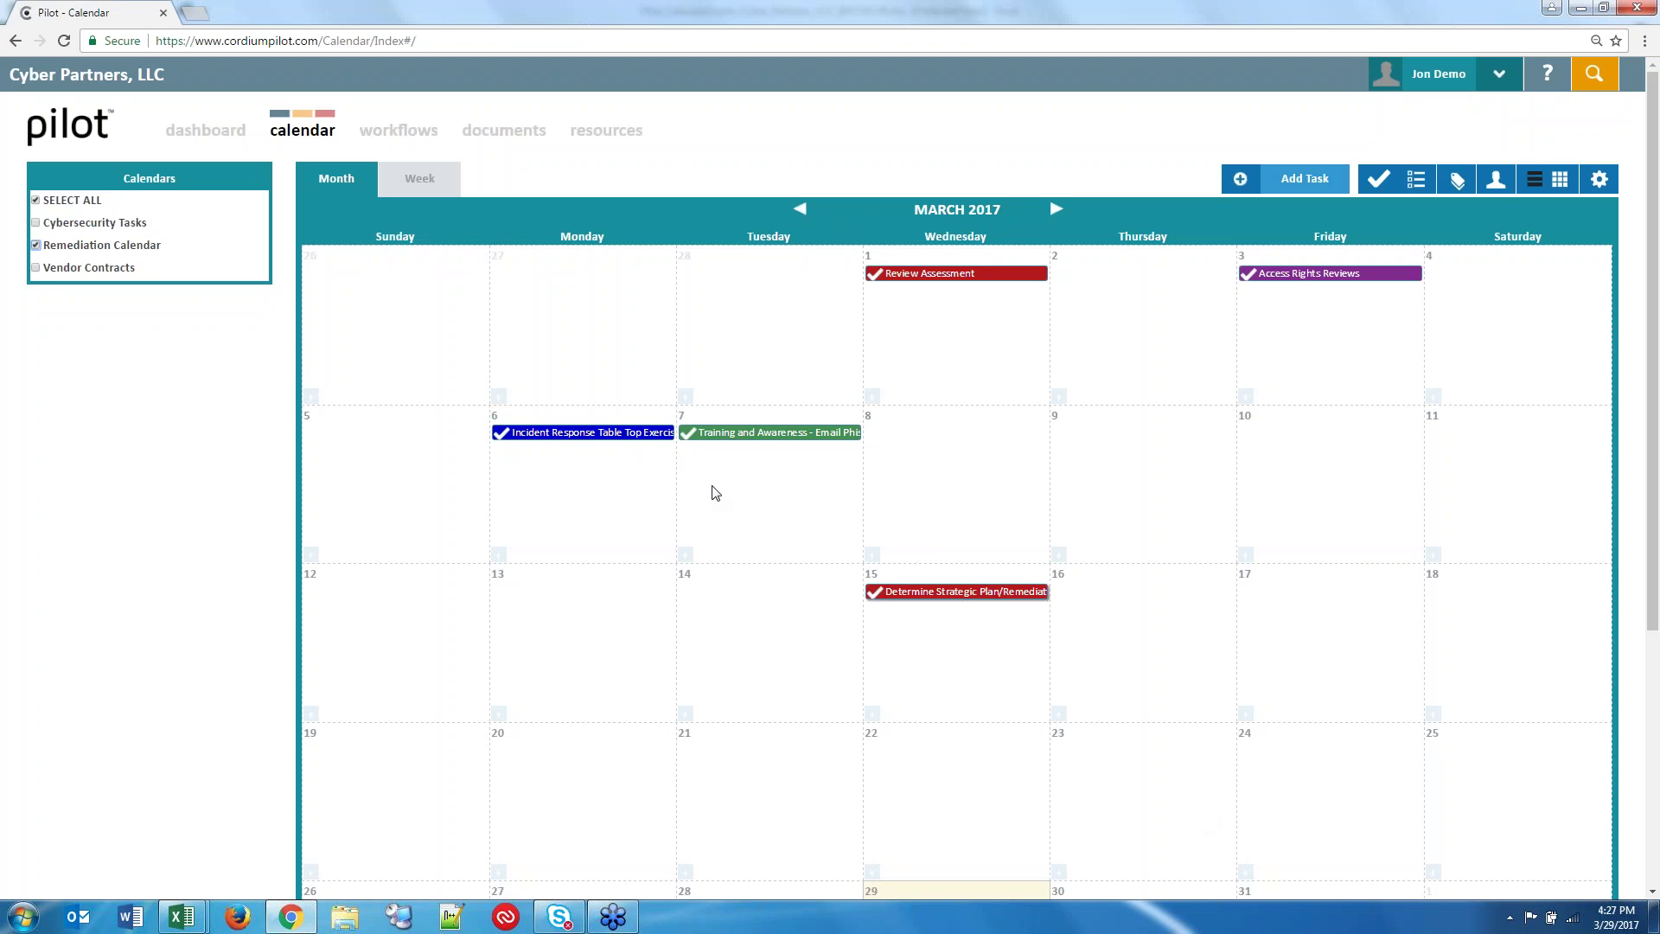
Display only the Vendor Contracts calendar and move ahead to April 2017.
{"action": "left_click", "coordinate": [36, 245]}
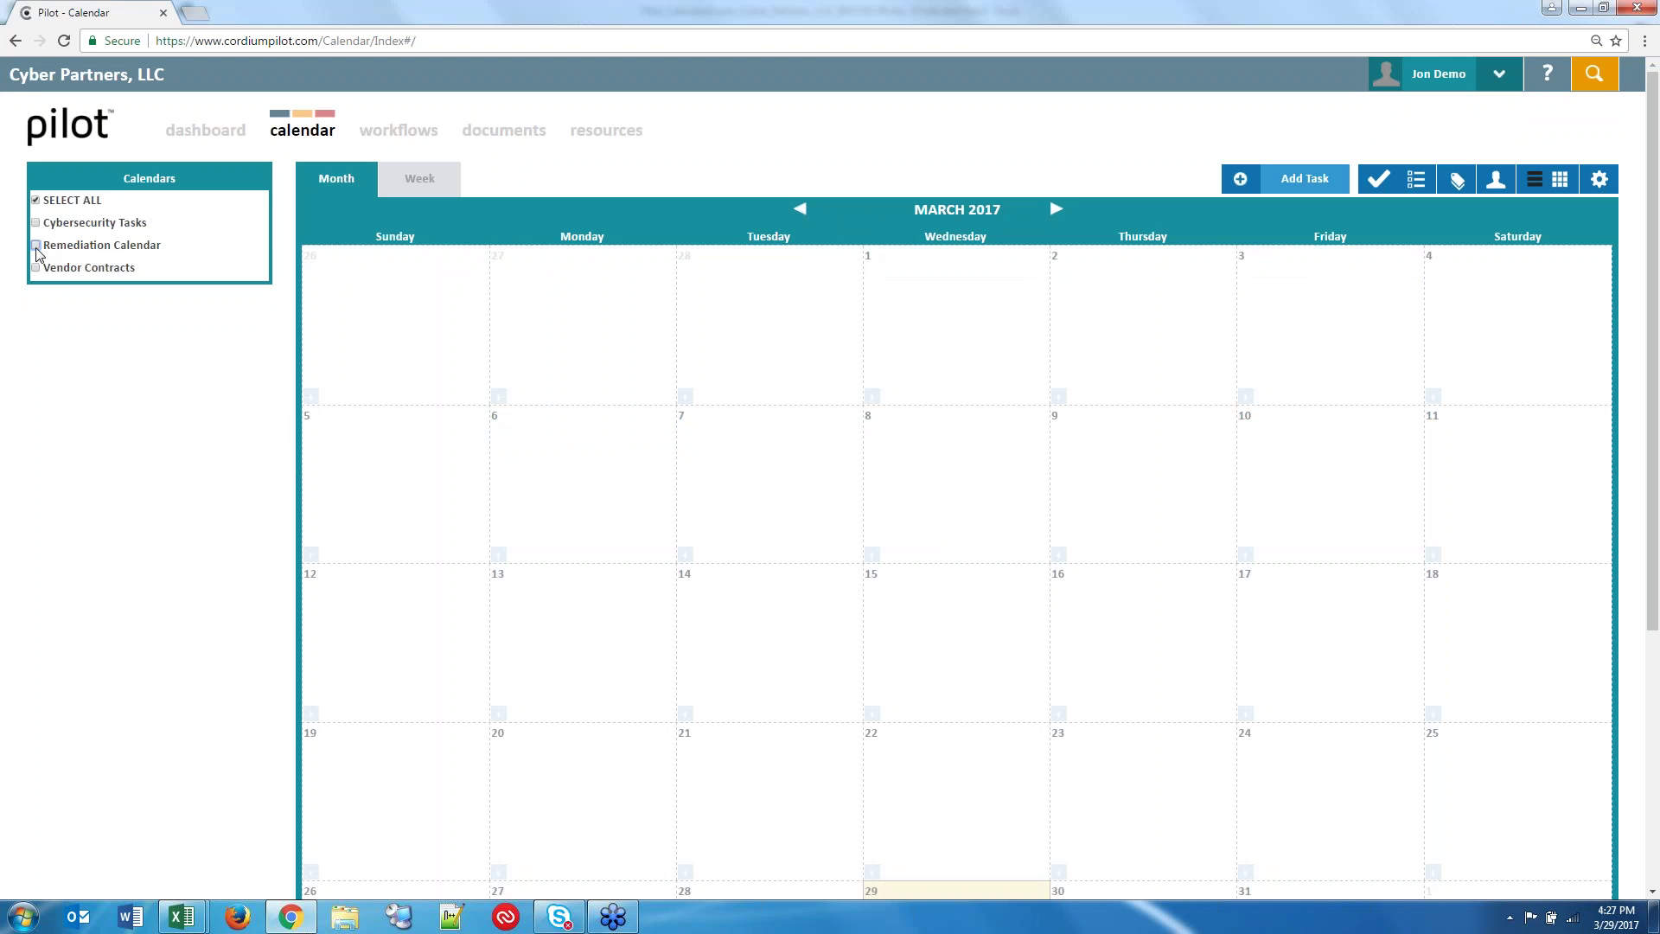
{"action": "left_click", "coordinate": [36, 268]}
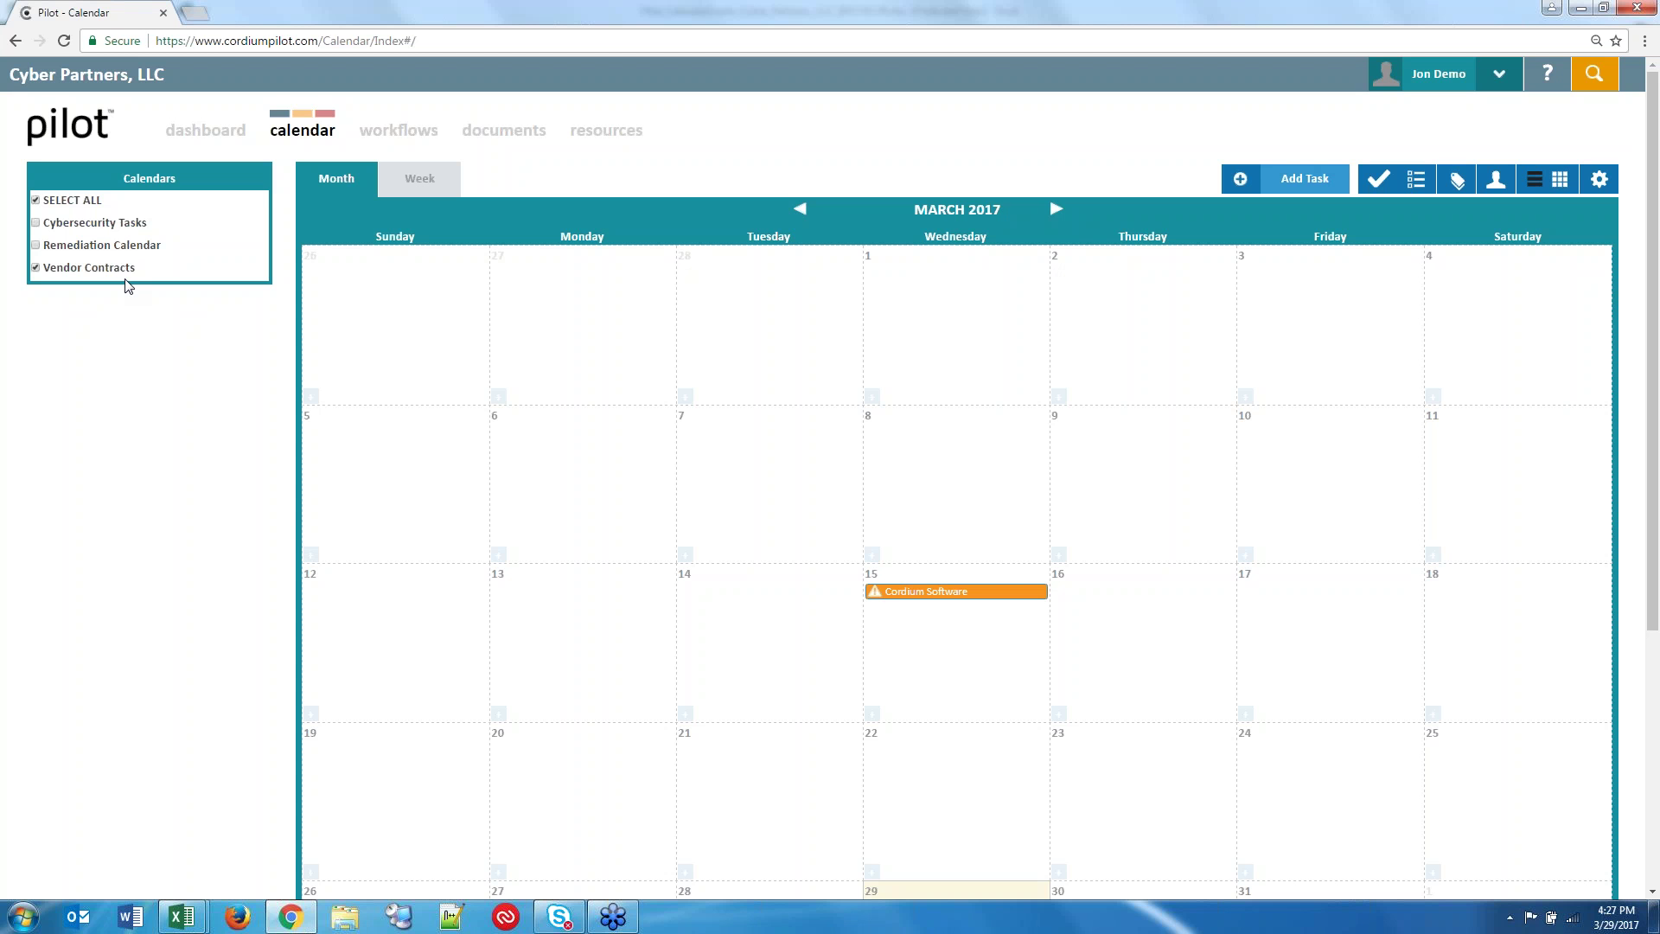
{"action": "left_click", "coordinate": [1058, 211]}
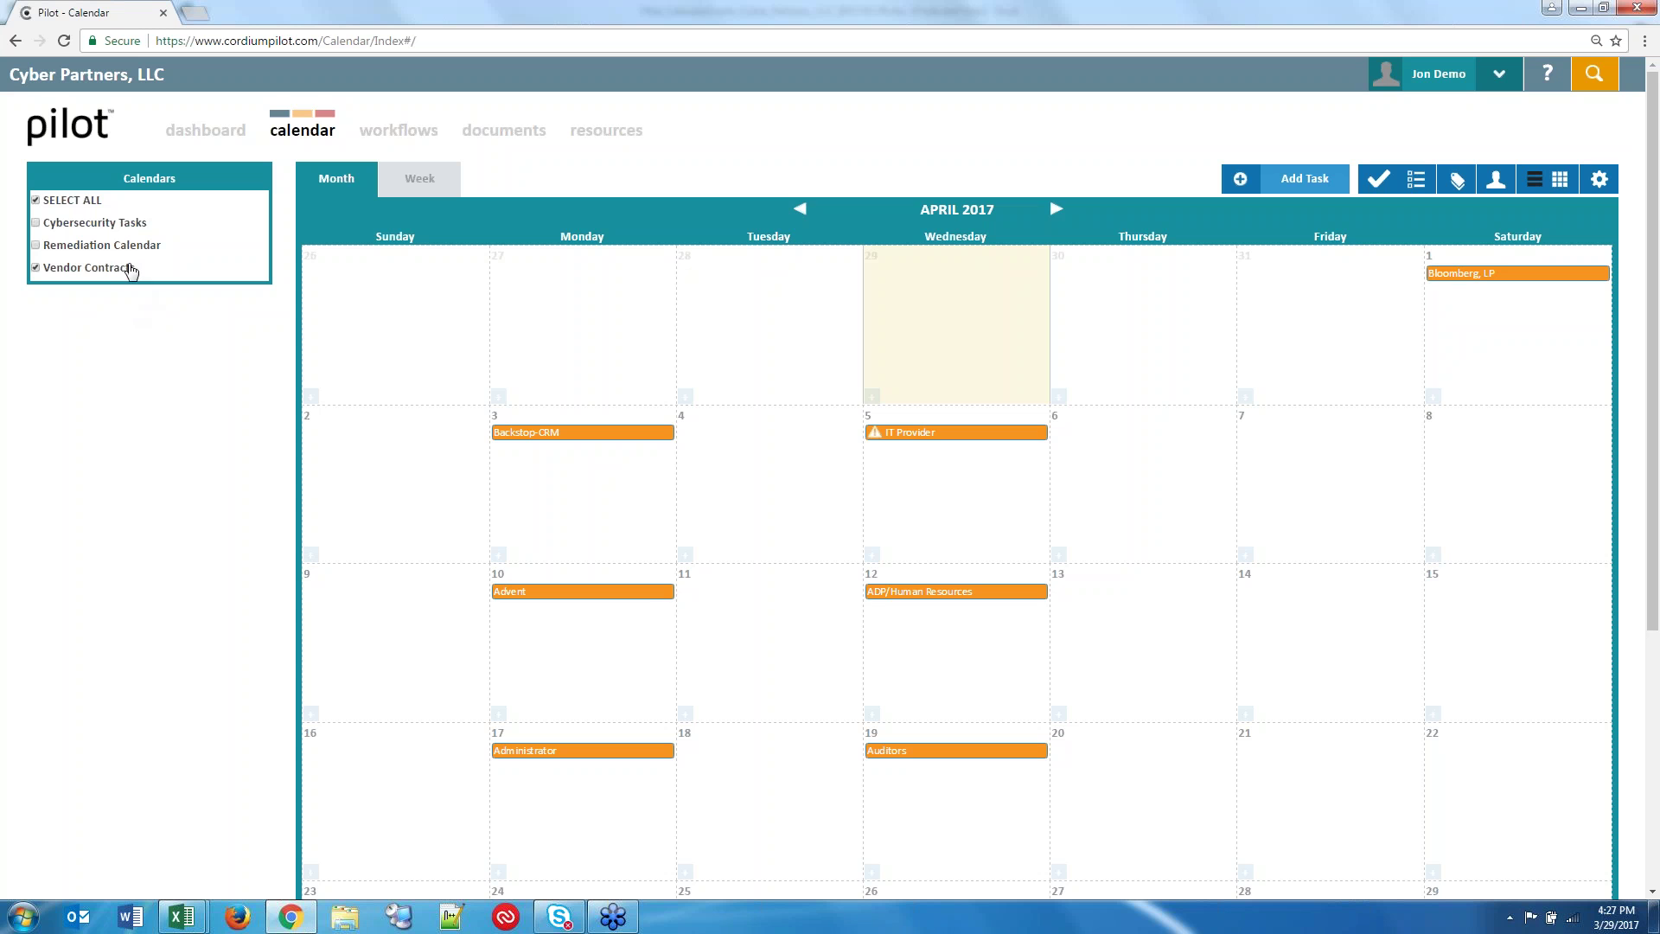
Open the Bloomberg, LP vendor contract task on April 1 to review its details.
{"action": "mouse_move", "coordinate": [906, 439]}
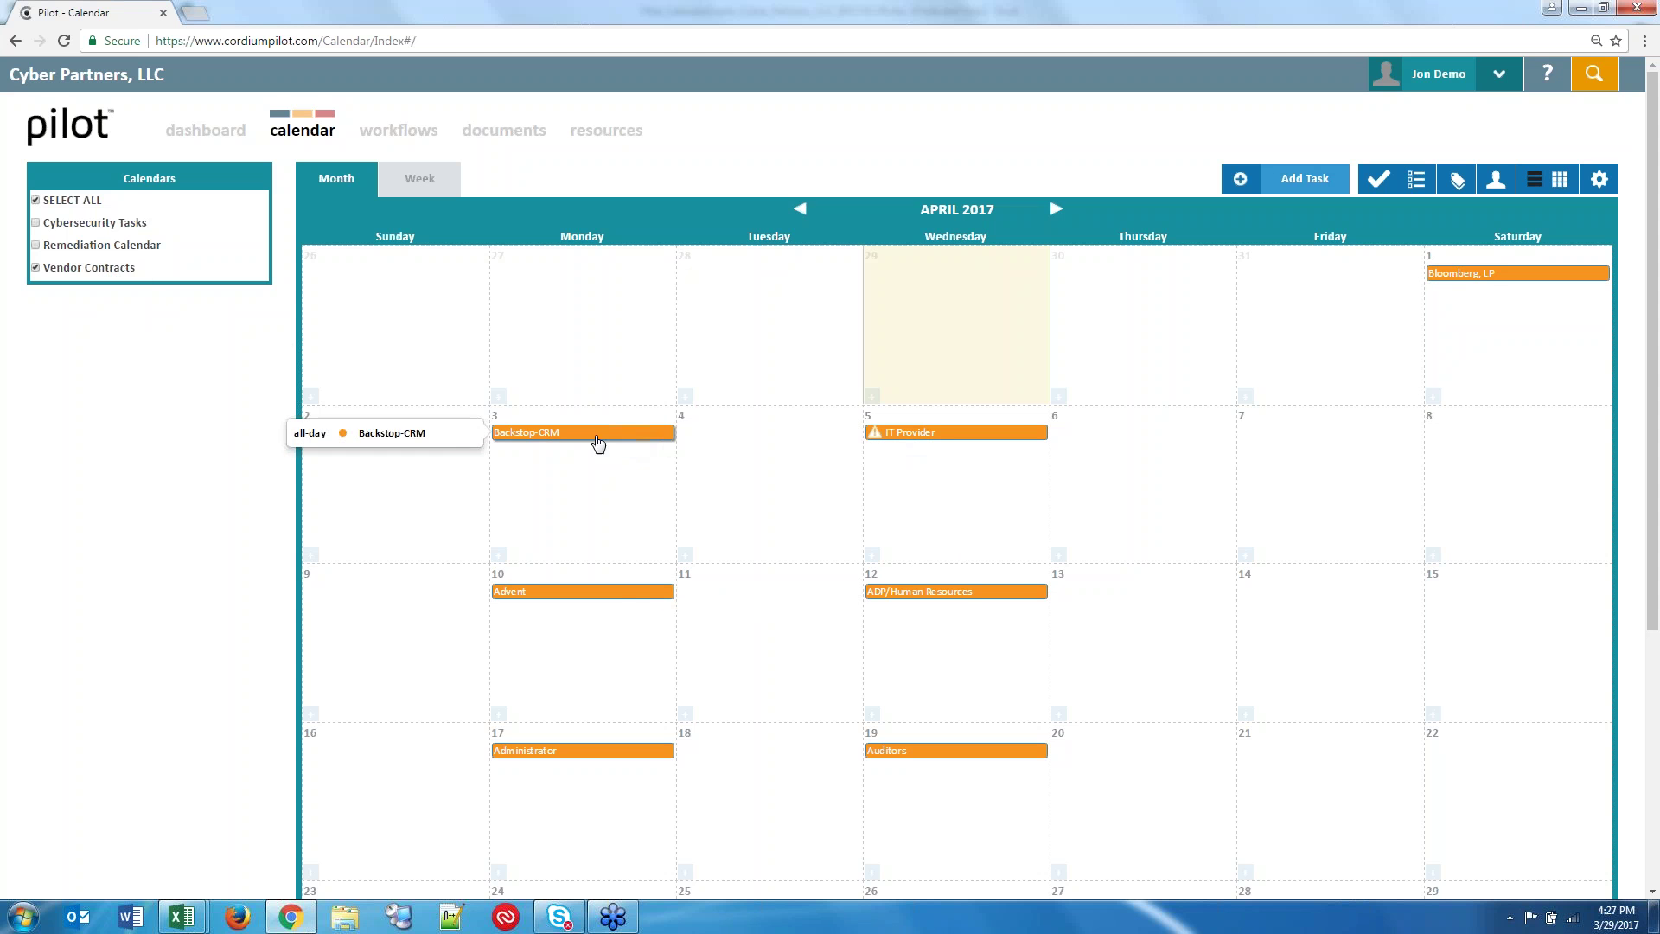
{"action": "mouse_move", "coordinate": [925, 593]}
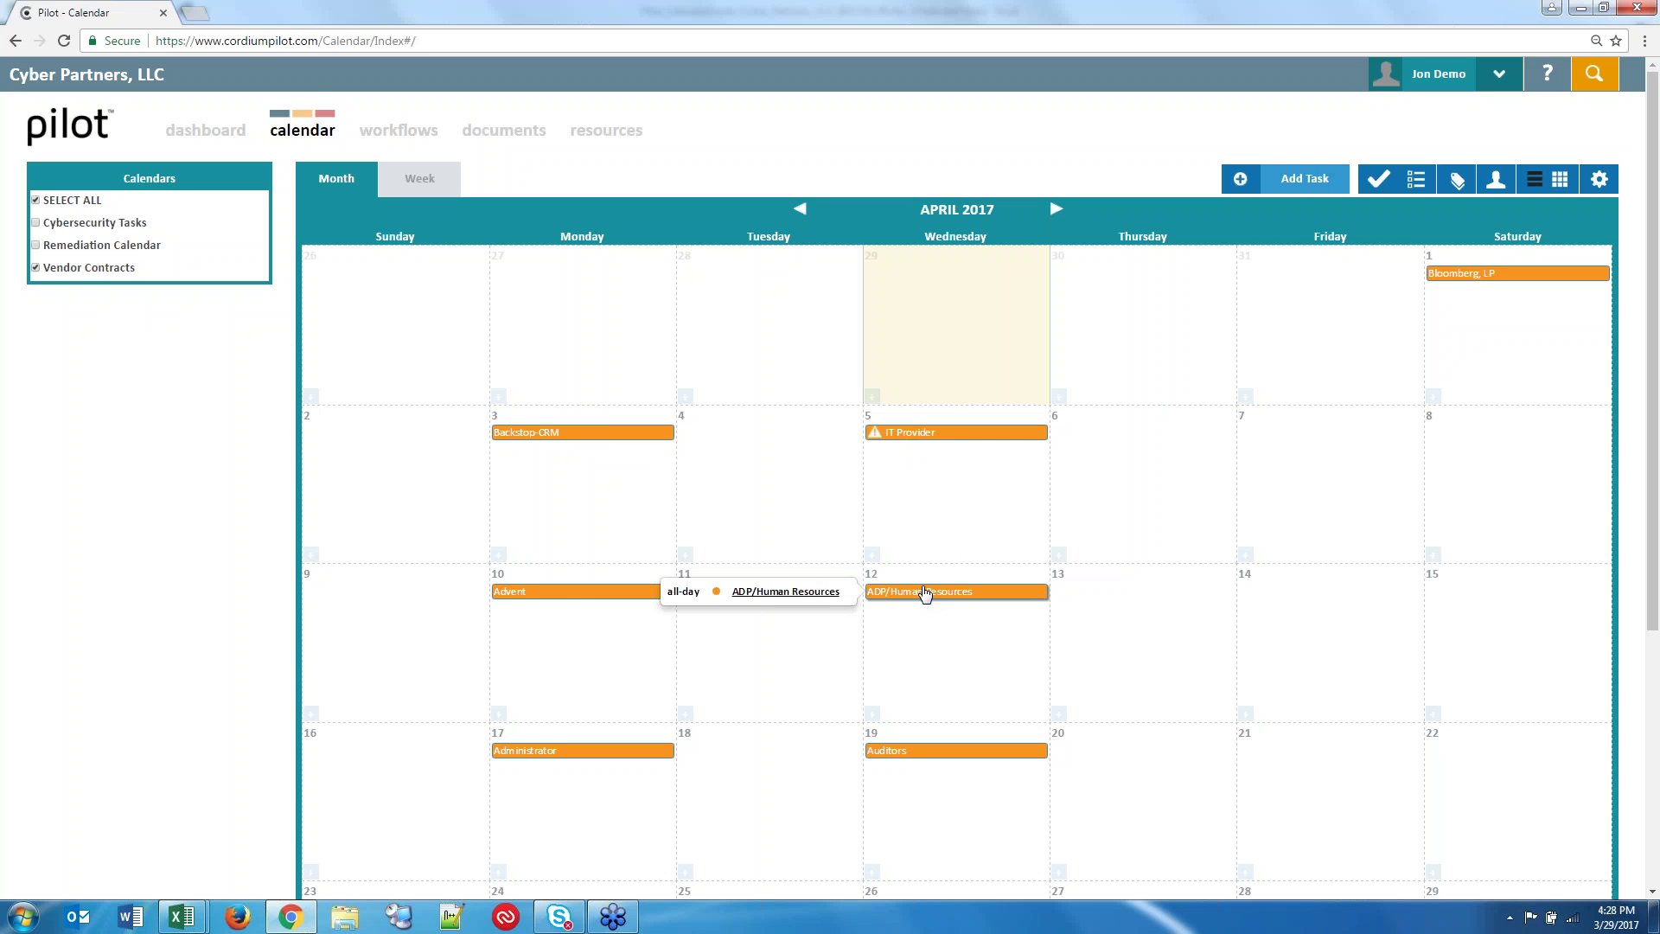
{"action": "mouse_move", "coordinate": [1484, 278]}
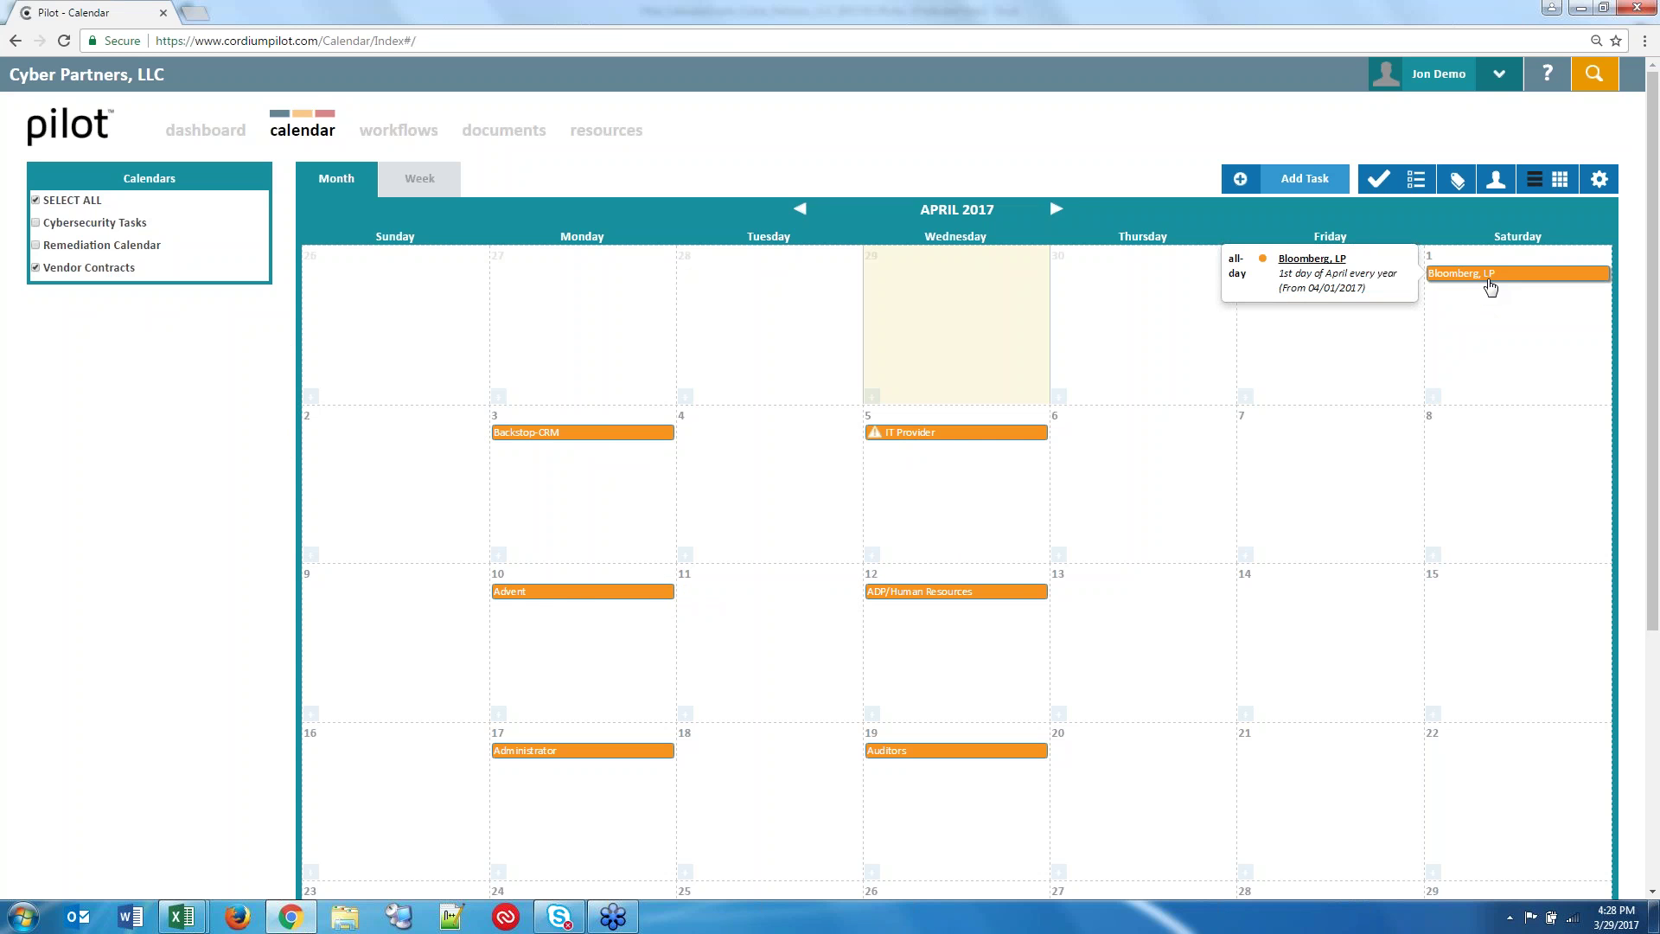
{"action": "left_click", "coordinate": [1483, 273]}
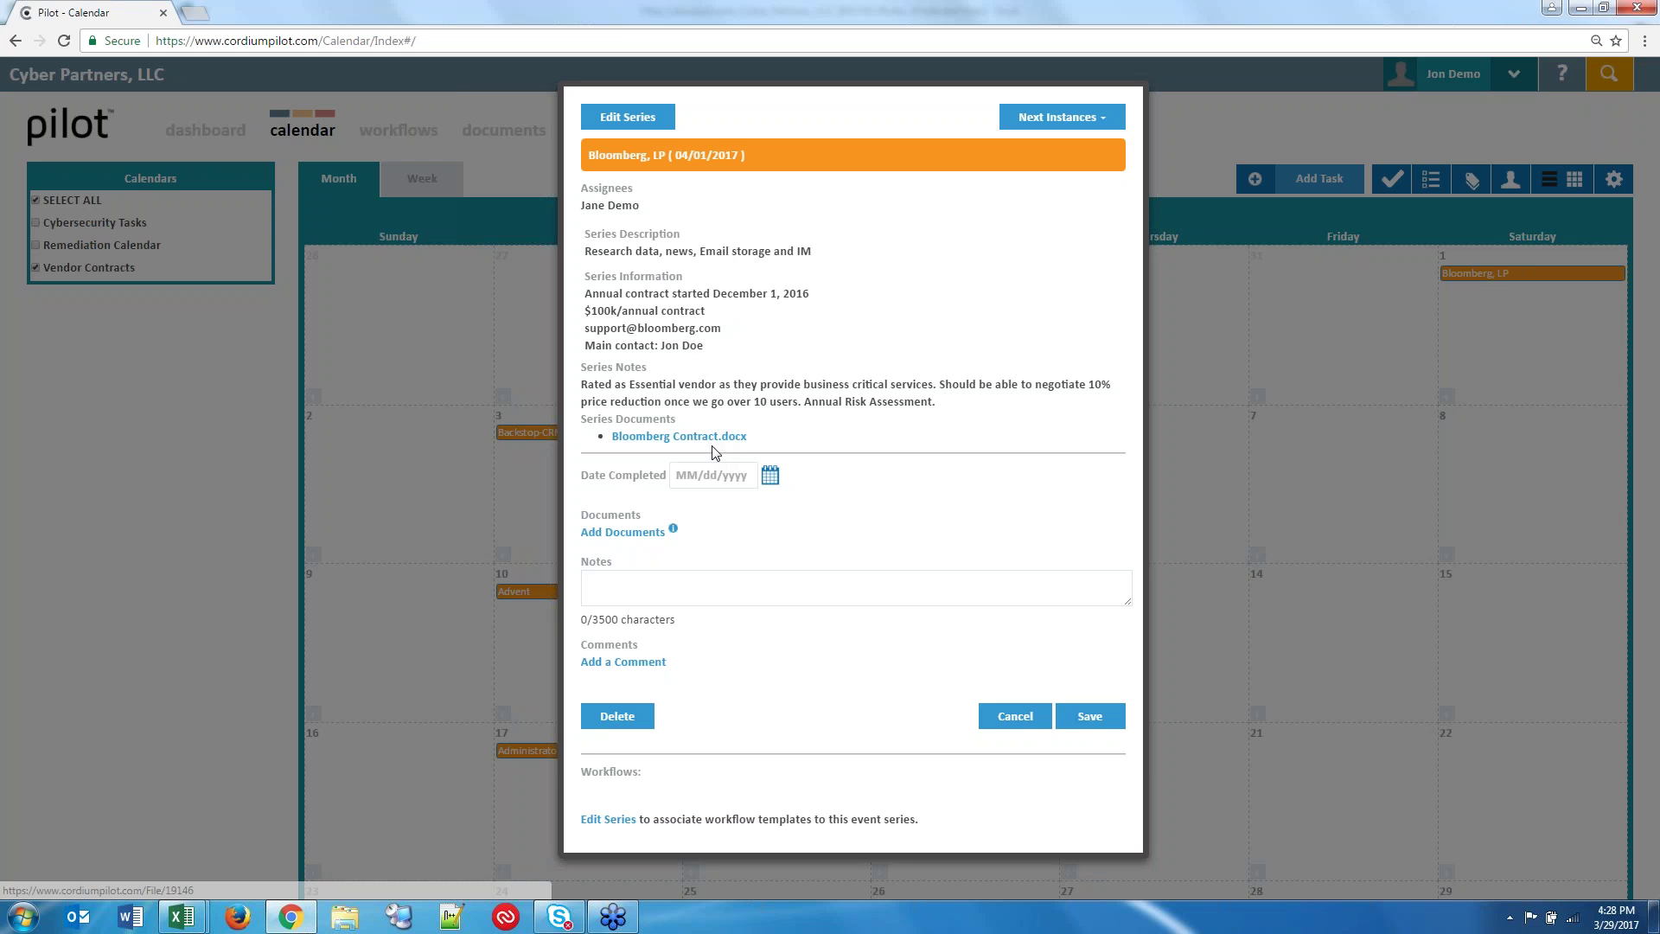
Examine the Bloomberg, LP series settings, including categories, risk rating, recurrence, alerts, documents and notes, and close them without saving.
{"action": "left_click", "coordinate": [636, 125]}
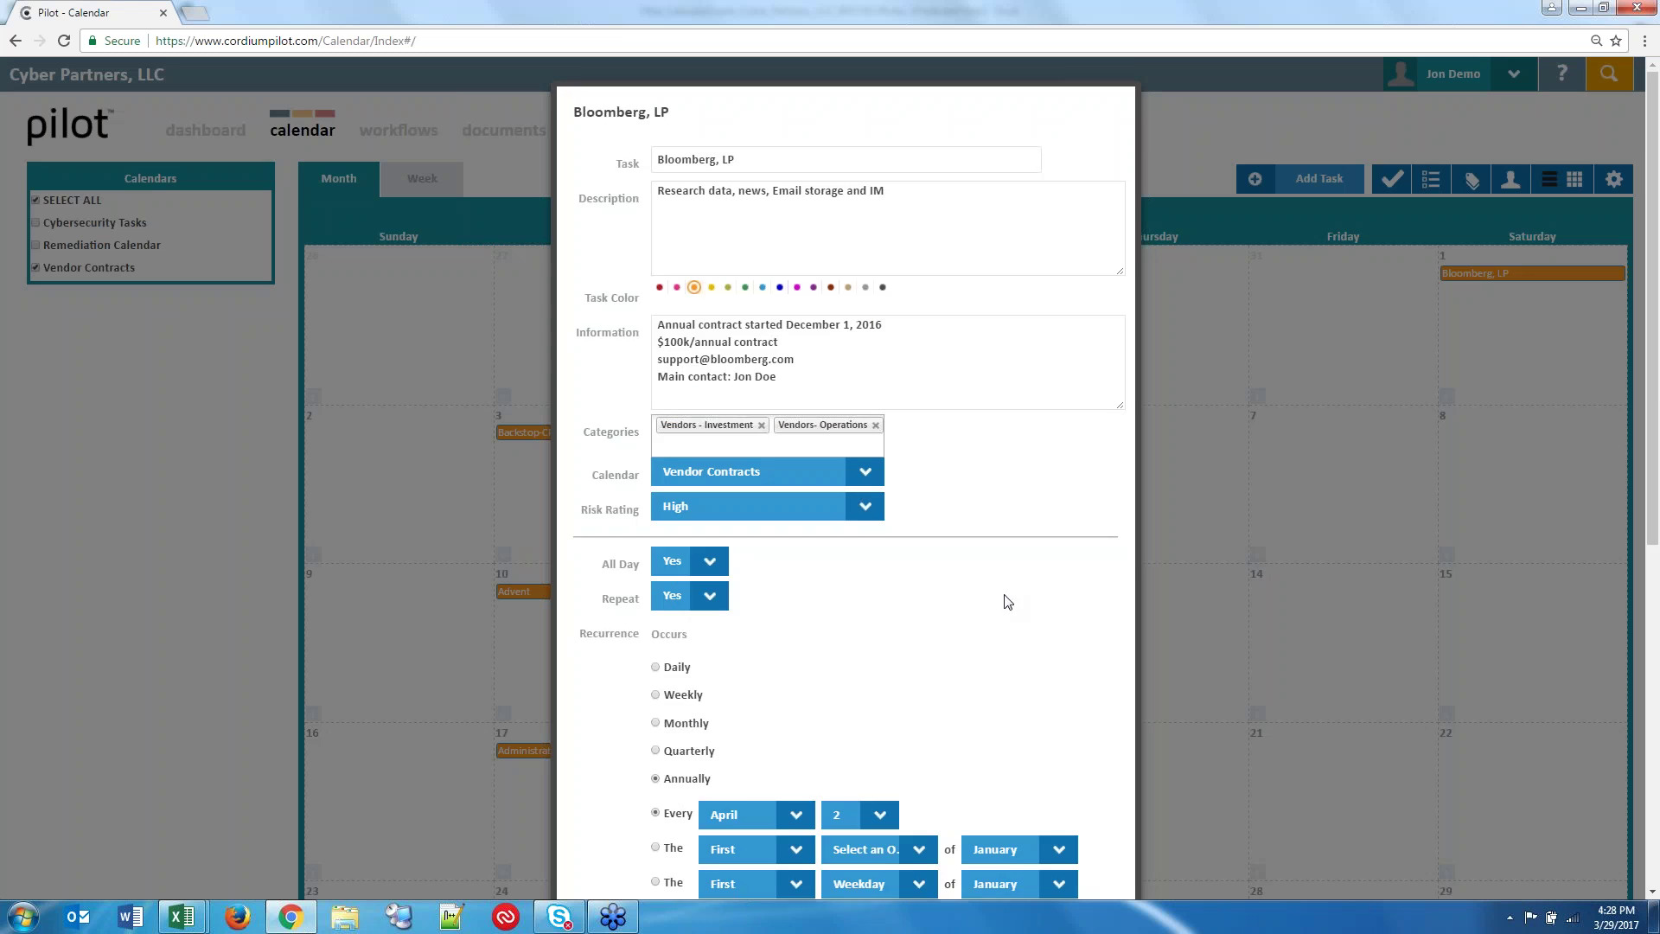
{"action": "scroll", "coordinate": [1004, 606], "scroll_direction": "down", "scroll_amount": 7}
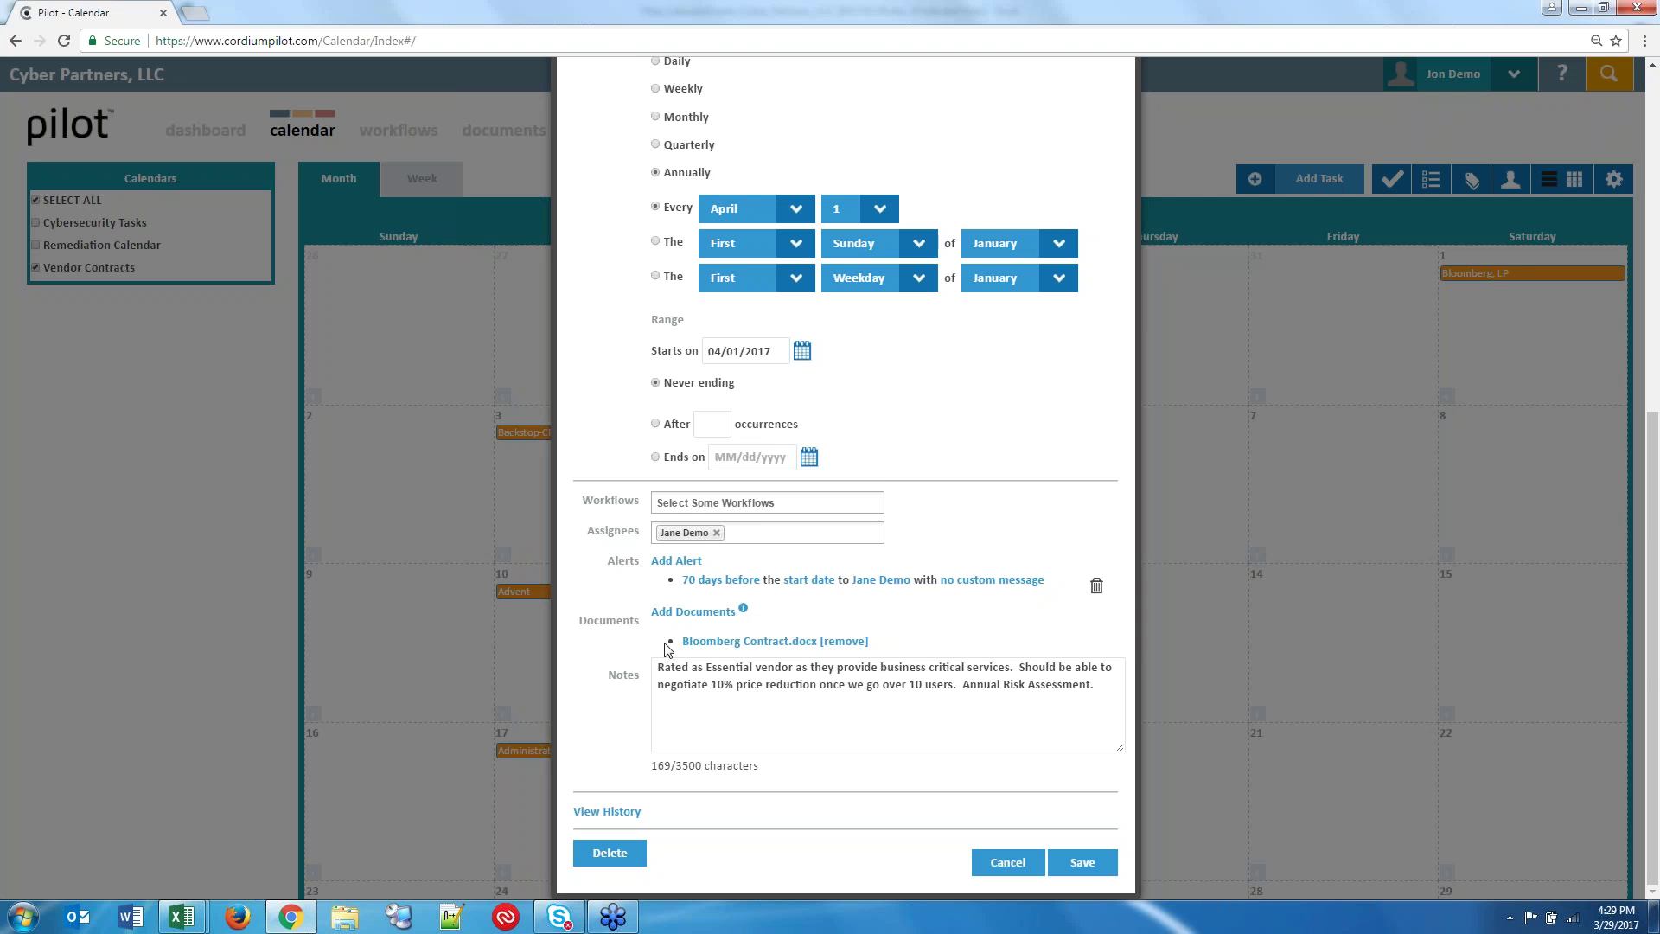
{"action": "scroll", "coordinate": [685, 437], "scroll_direction": "up", "scroll_amount": 5}
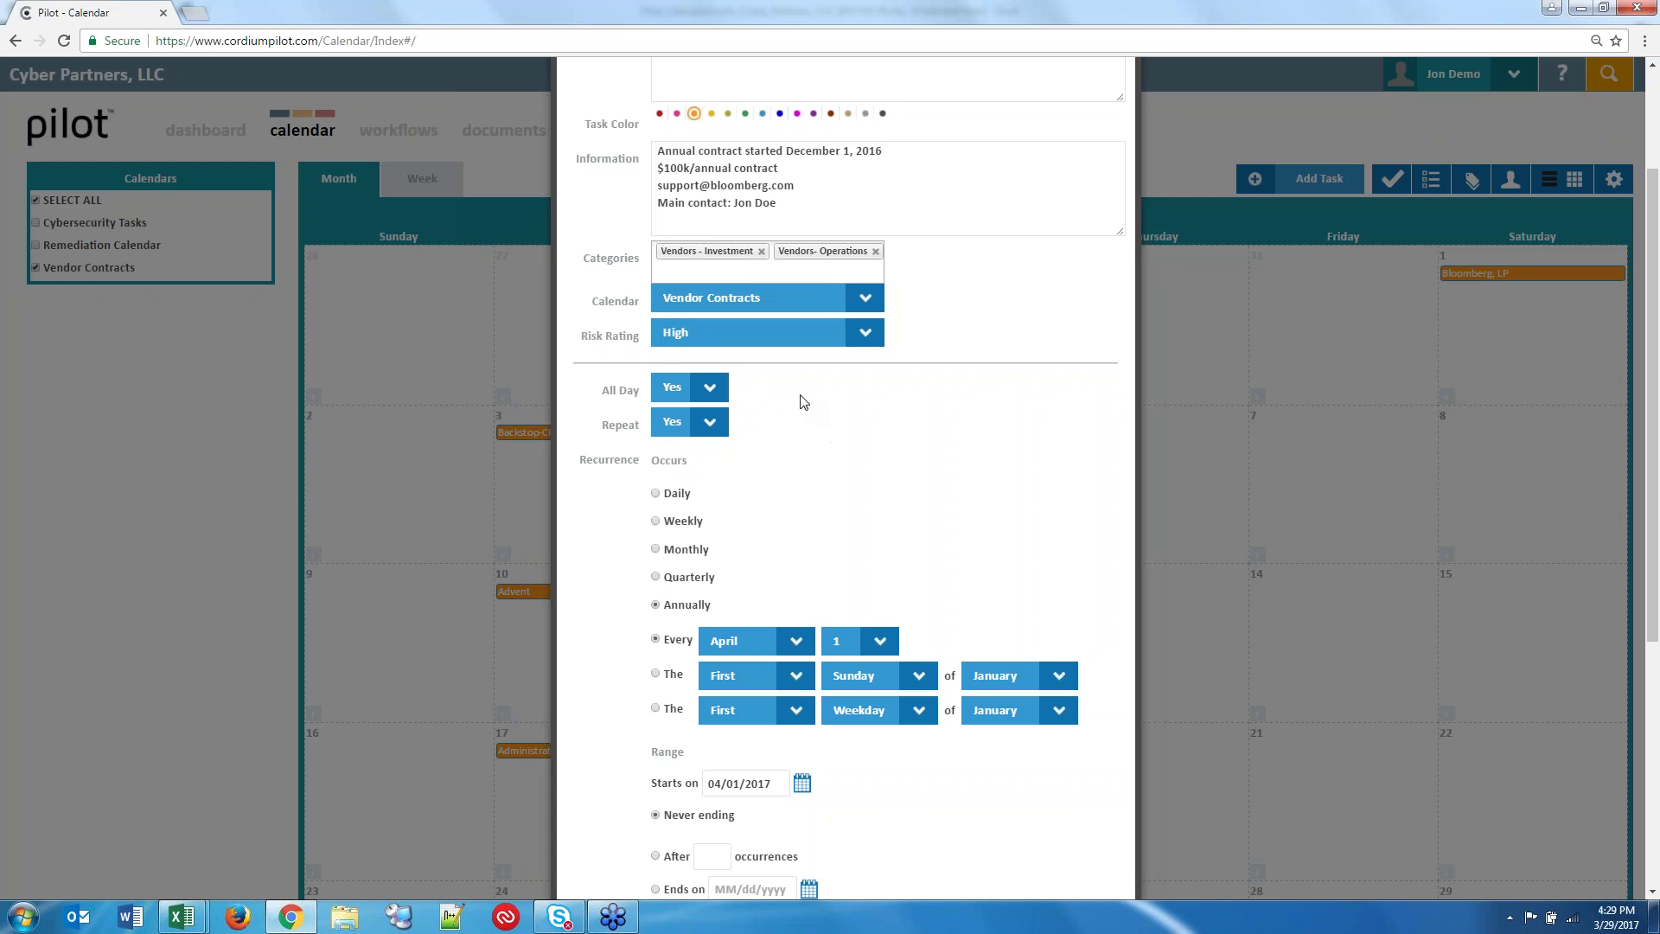
{"action": "left_click", "coordinate": [1255, 478]}
{"action": "left_click", "coordinate": [1121, 97]}
{"action": "scroll", "coordinate": [914, 679], "scroll_direction": "down", "scroll_amount": 5}
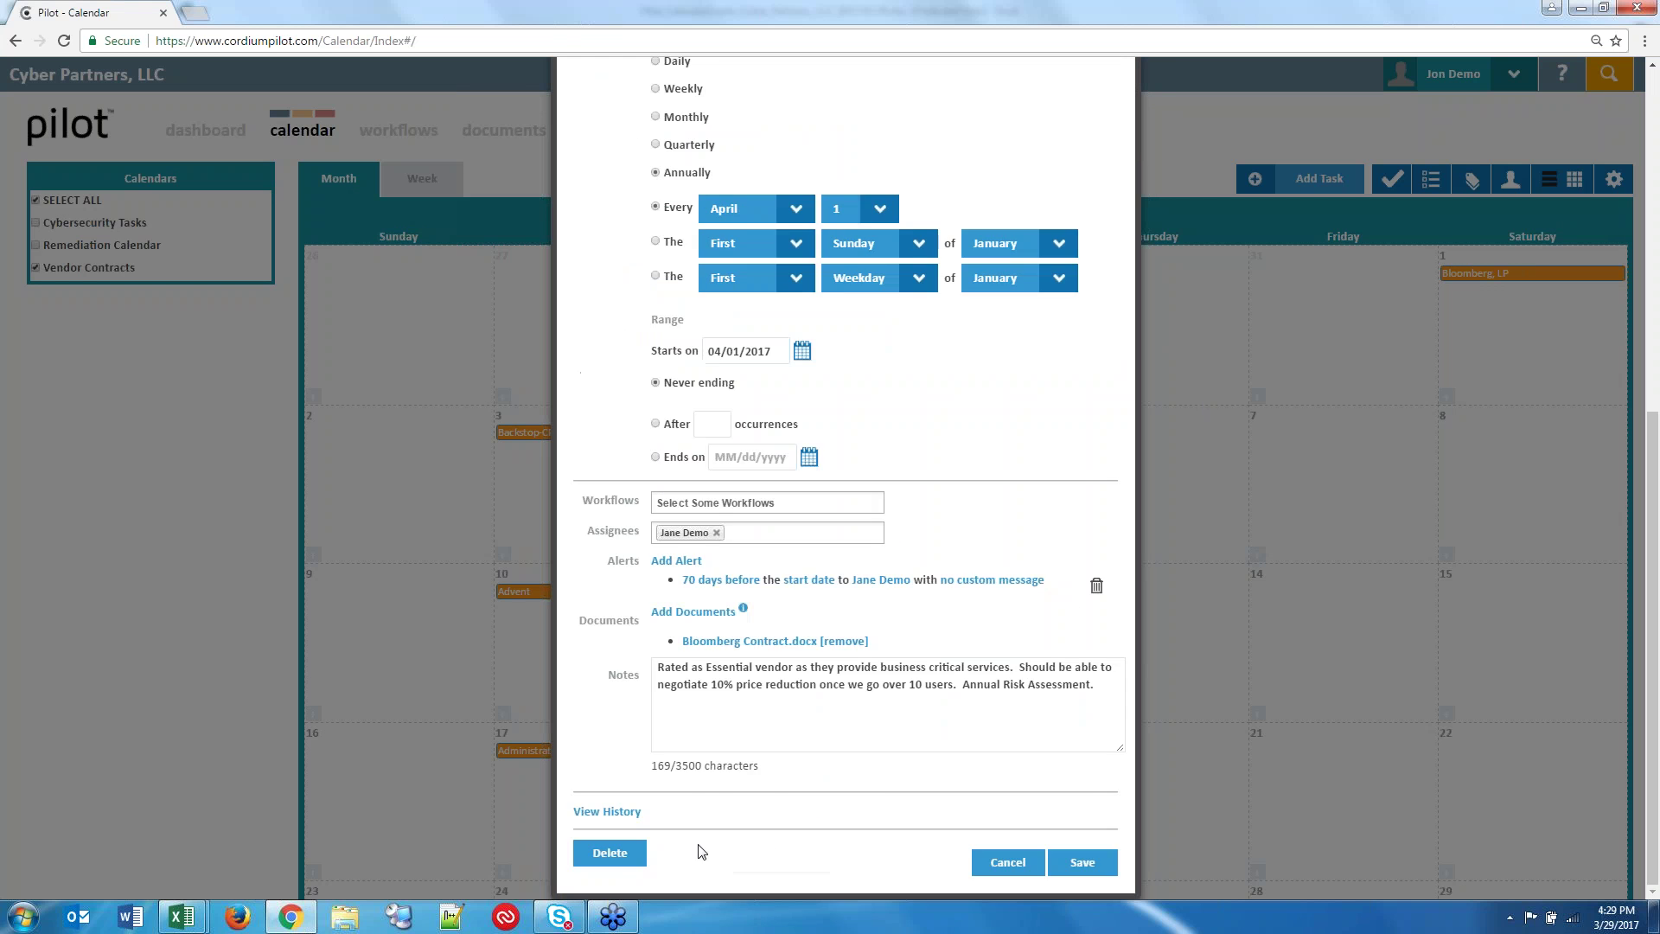
{"action": "left_click", "coordinate": [1005, 863]}
Show the vendor contracts as an event series list and filter it by the Vendors - IT category.
{"action": "left_click", "coordinate": [1535, 179]}
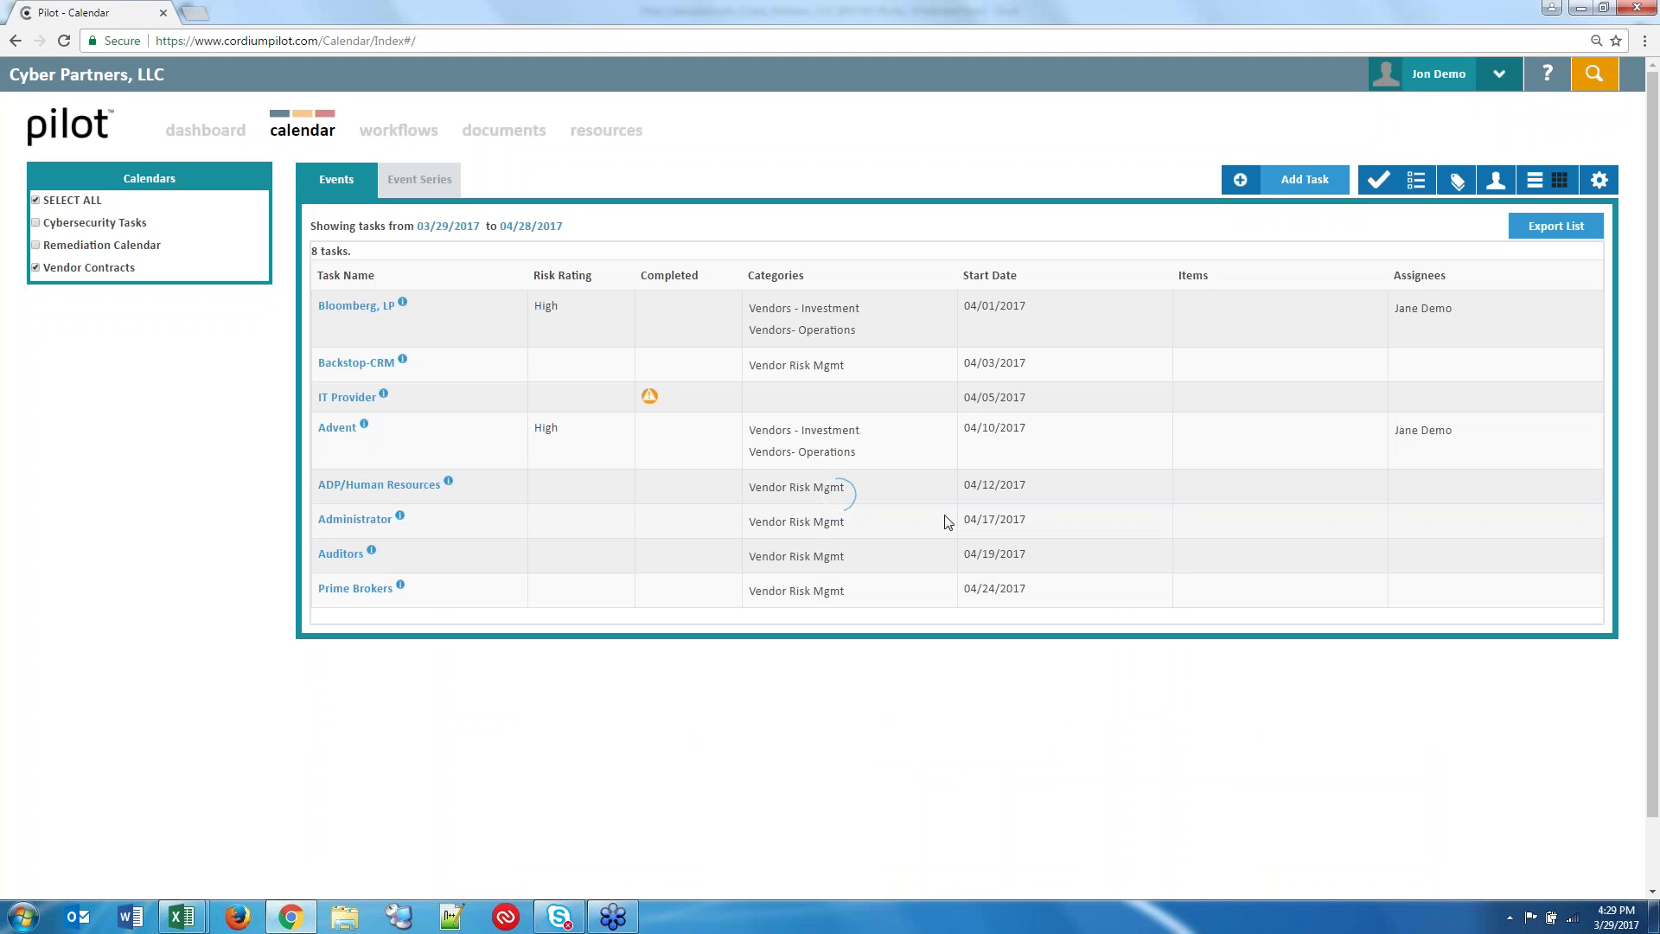
{"action": "left_click", "coordinate": [425, 185]}
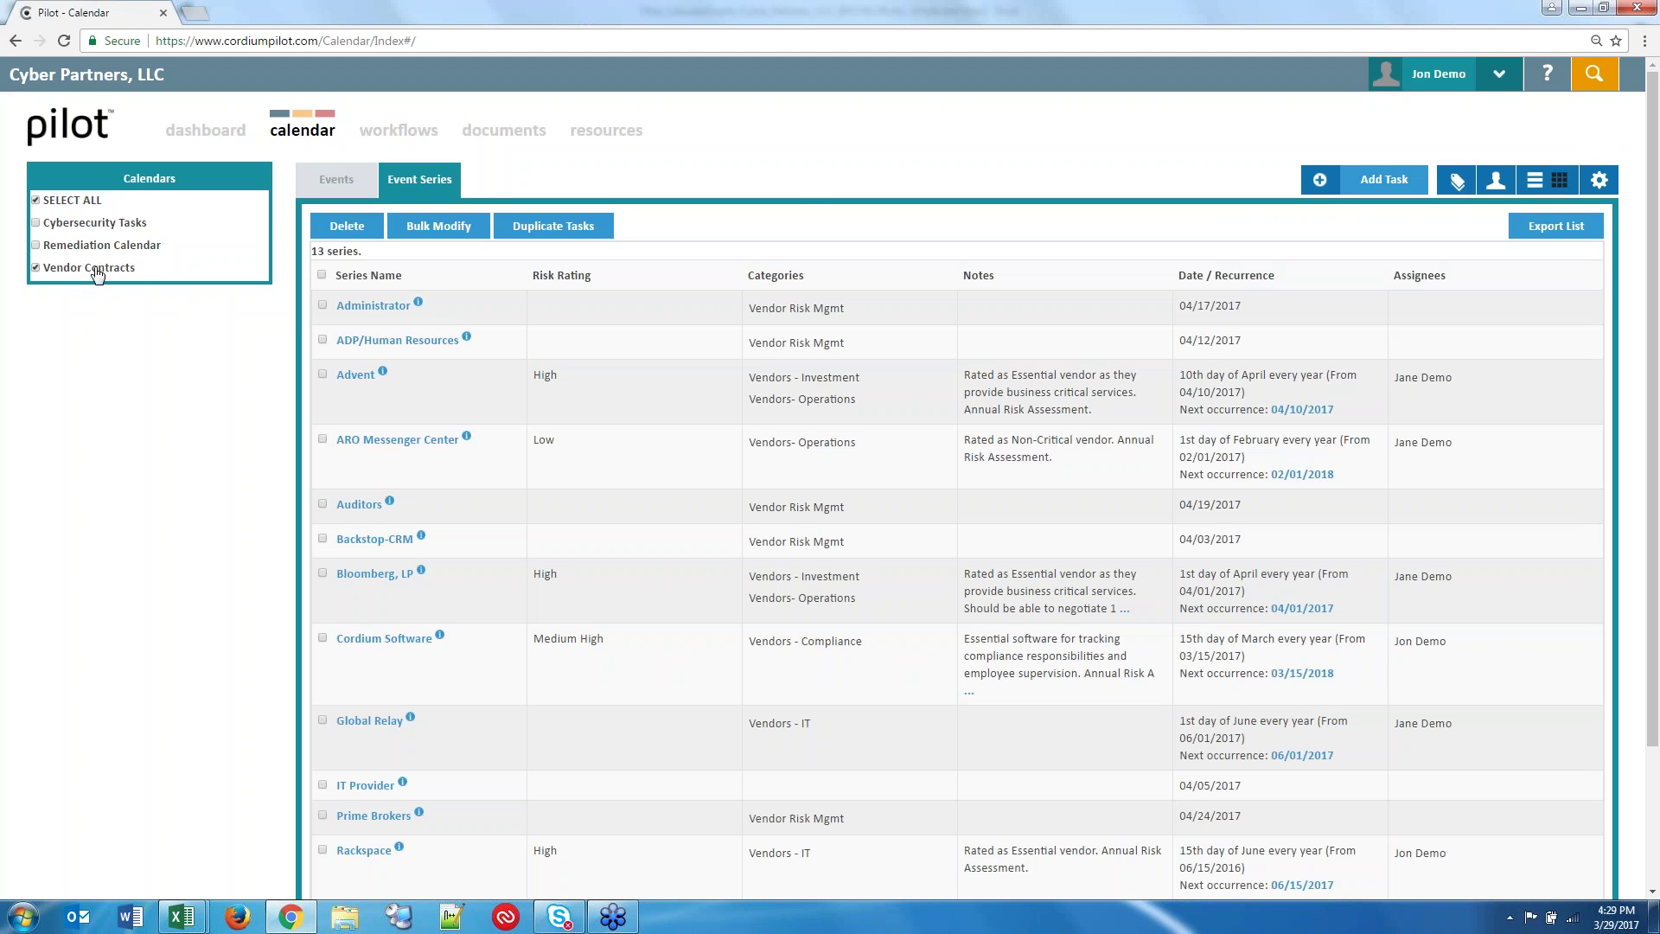
{"action": "left_click", "coordinate": [1461, 183]}
{"action": "left_click", "coordinate": [1474, 232]}
{"action": "type", "text": "vend"}
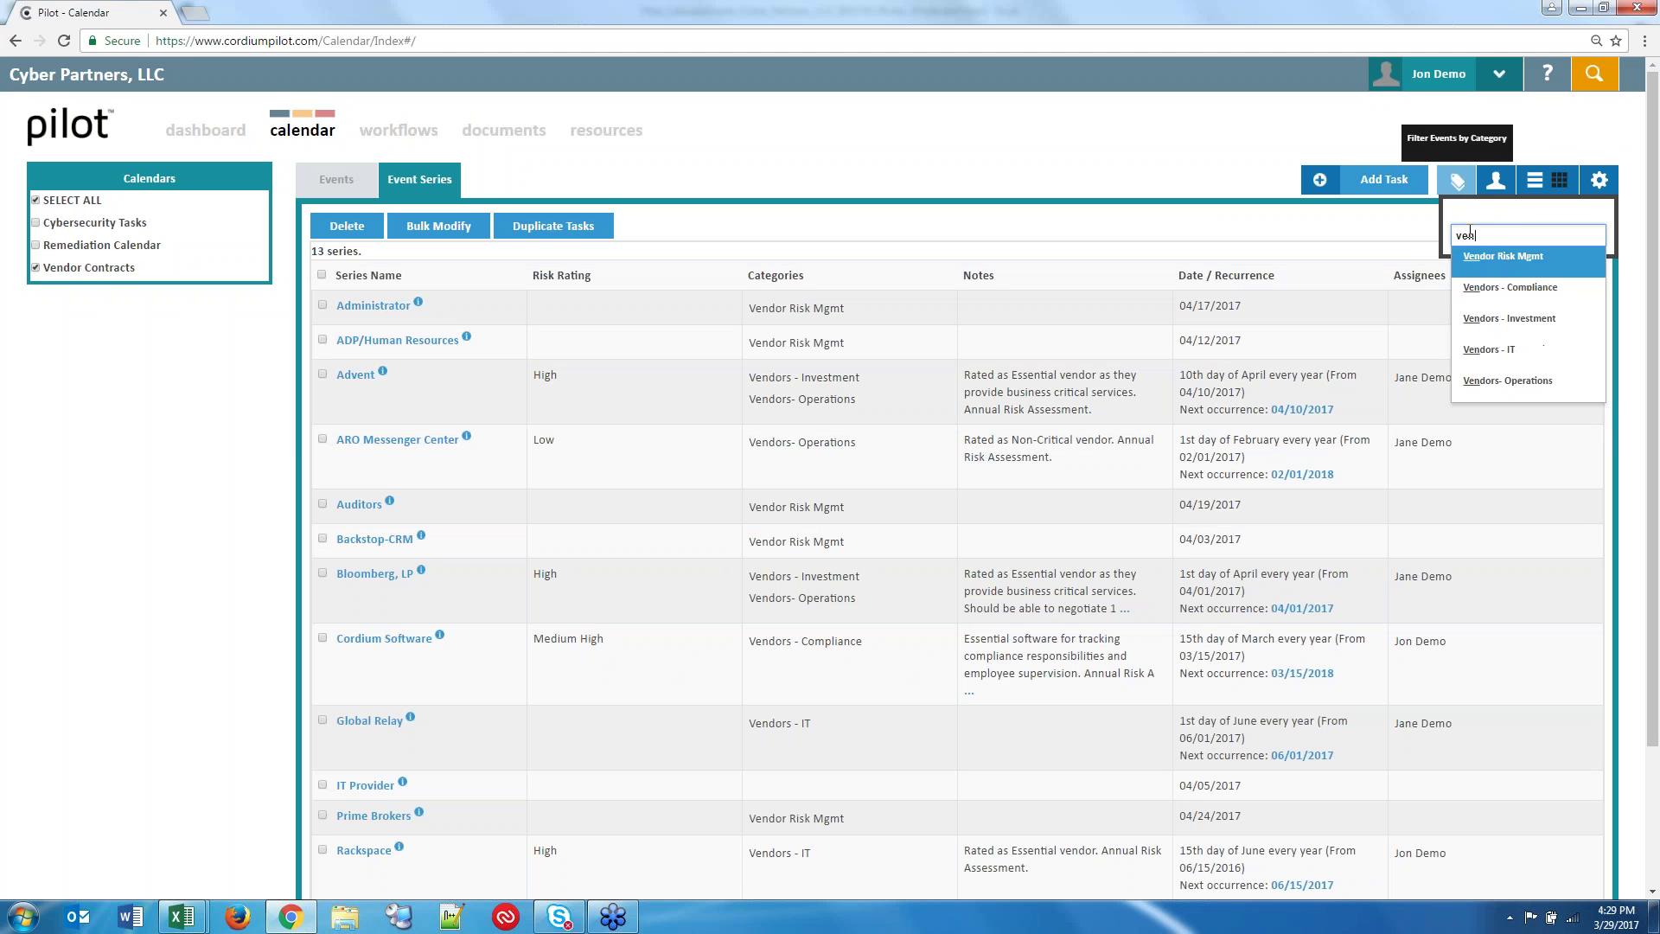
{"action": "left_click", "coordinate": [1504, 368]}
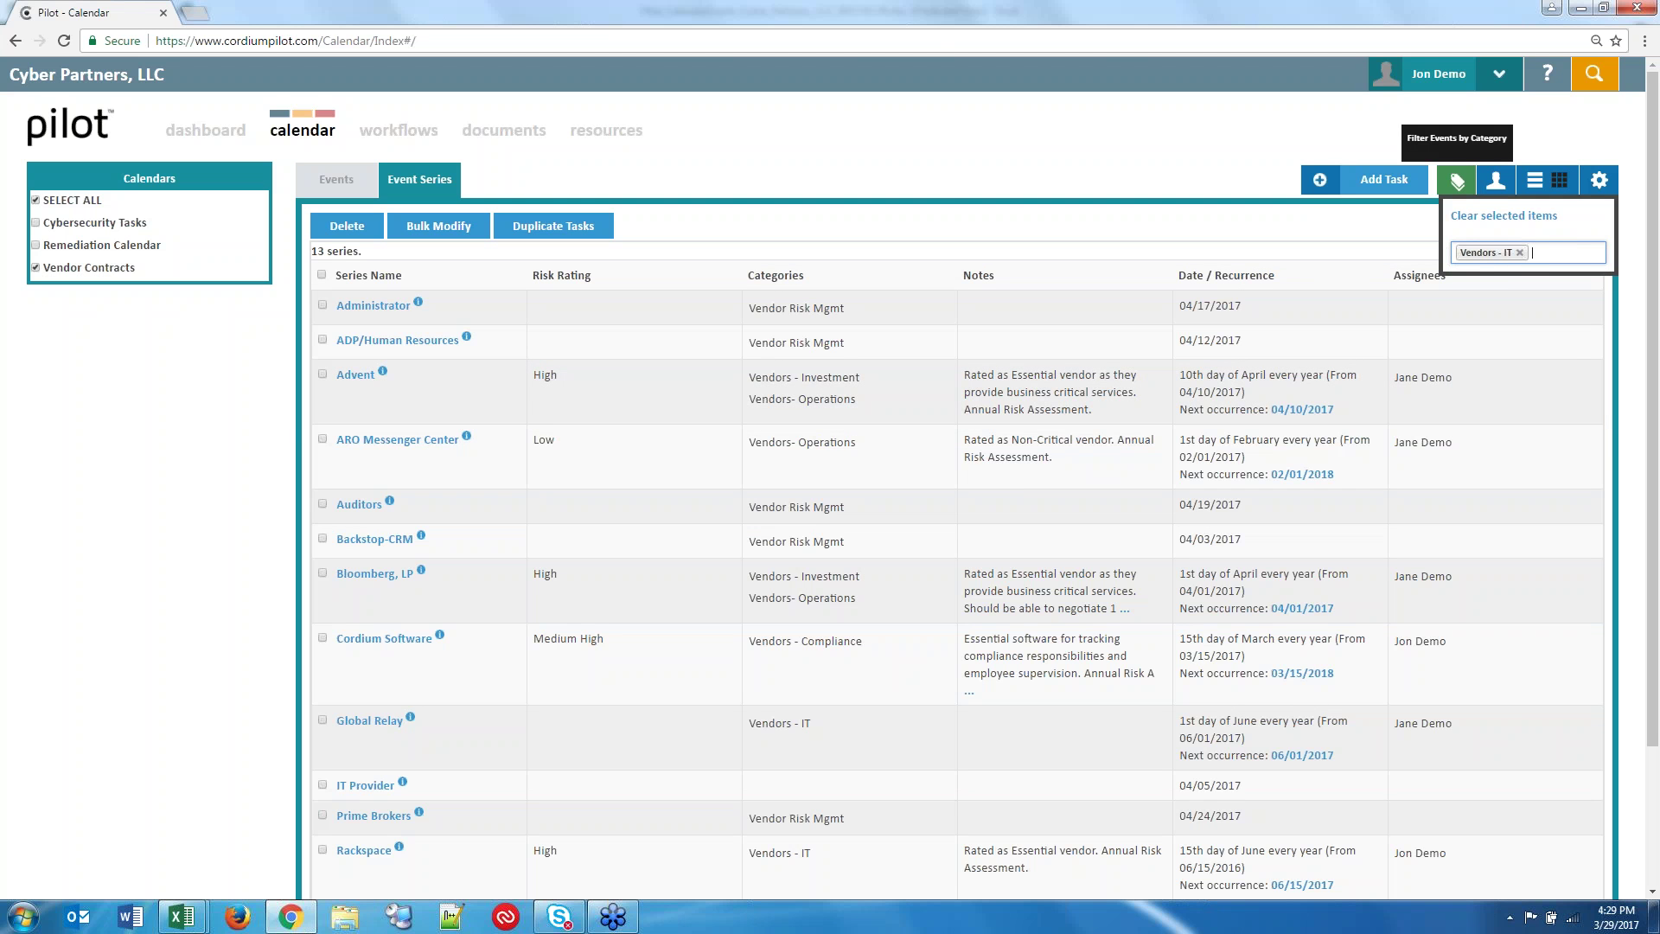
Add the Vendors- Operations category to the category filter and close the filter.
{"action": "left_click", "coordinate": [1539, 251]}
{"action": "type", "text": "vend"}
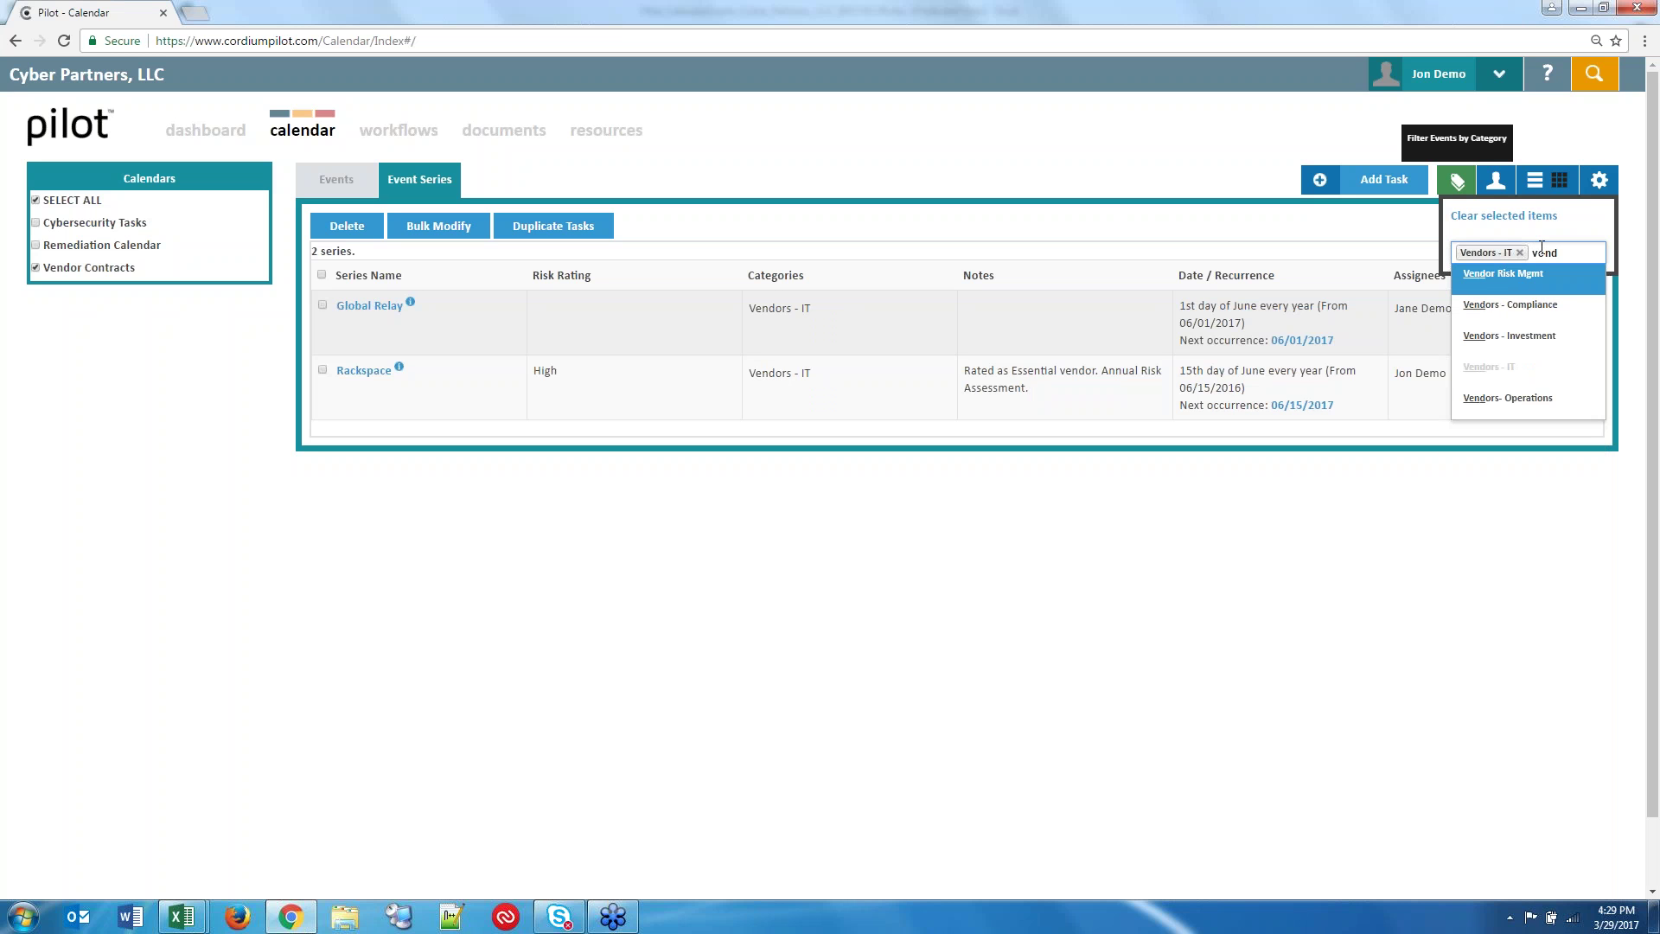
{"action": "left_click", "coordinate": [1540, 413]}
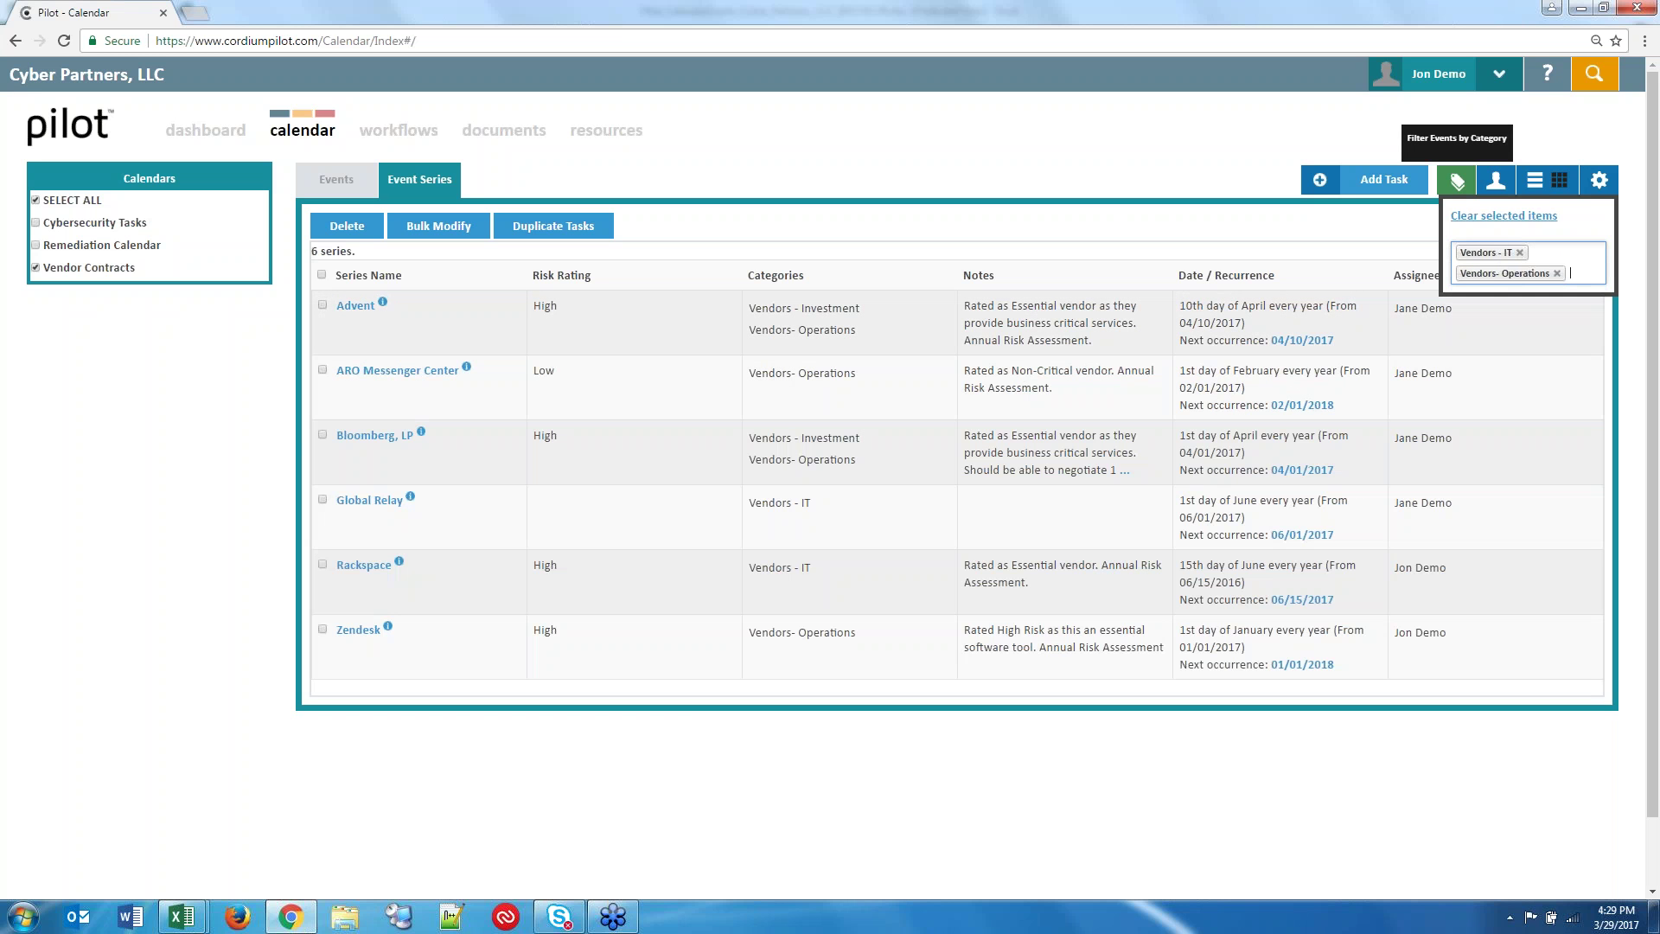
{"action": "left_click", "coordinate": [1459, 184]}
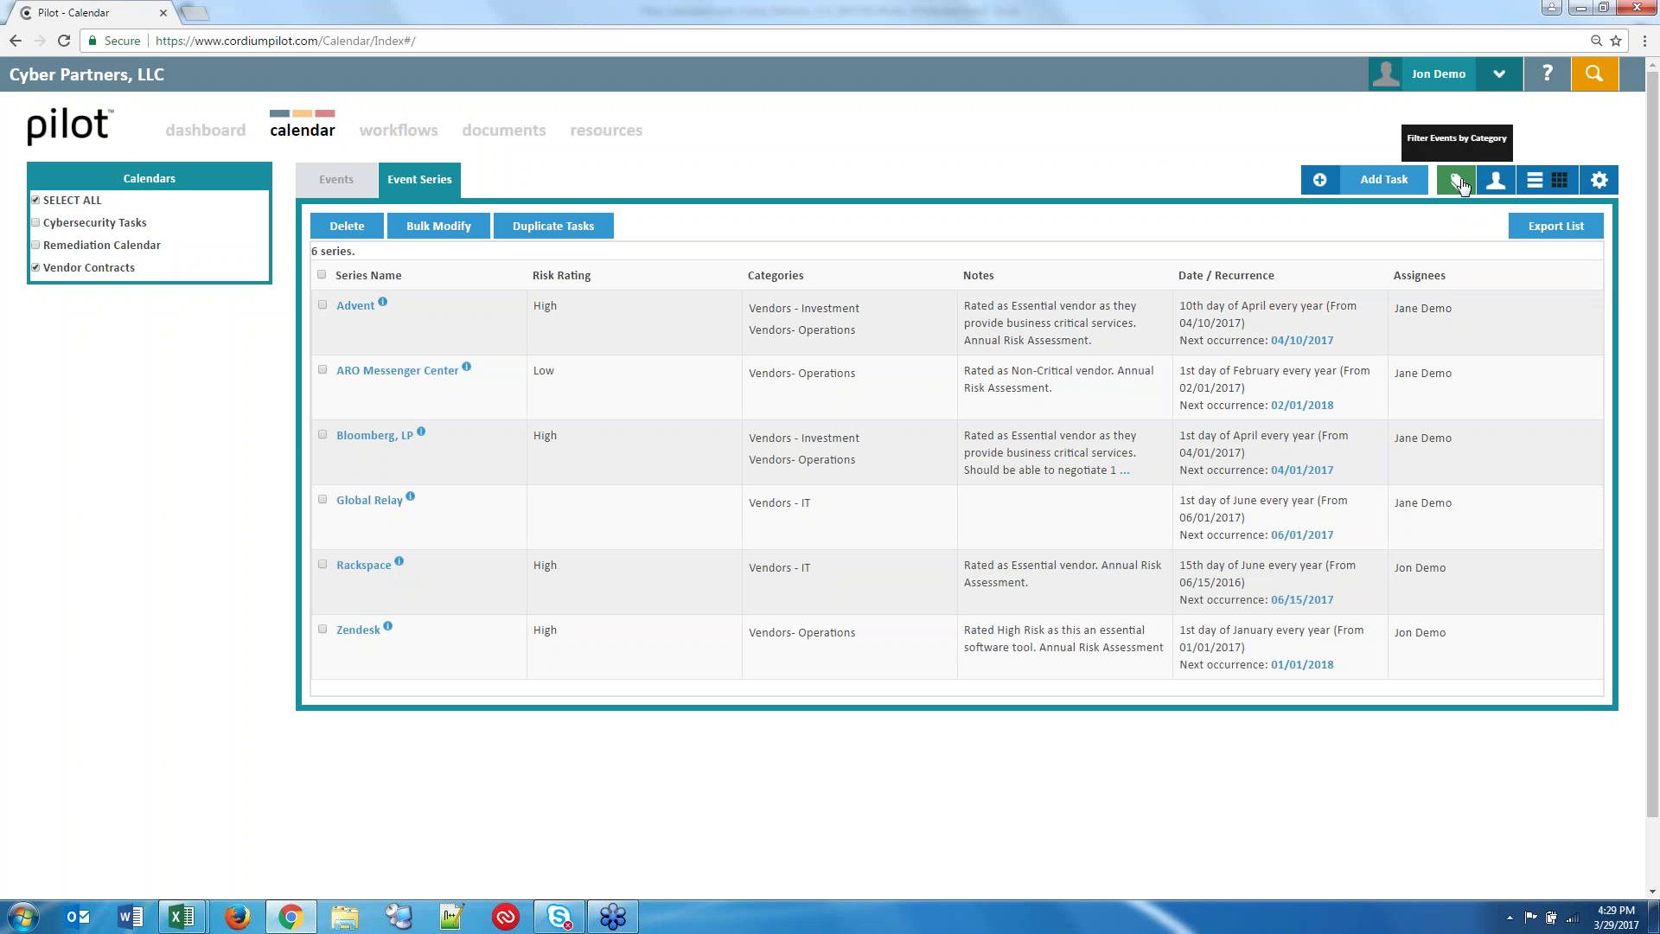
Check the list's export options without exporting, and review the Calendar Series Heatmap View workbook in Excel.
{"action": "left_click", "coordinate": [1558, 232]}
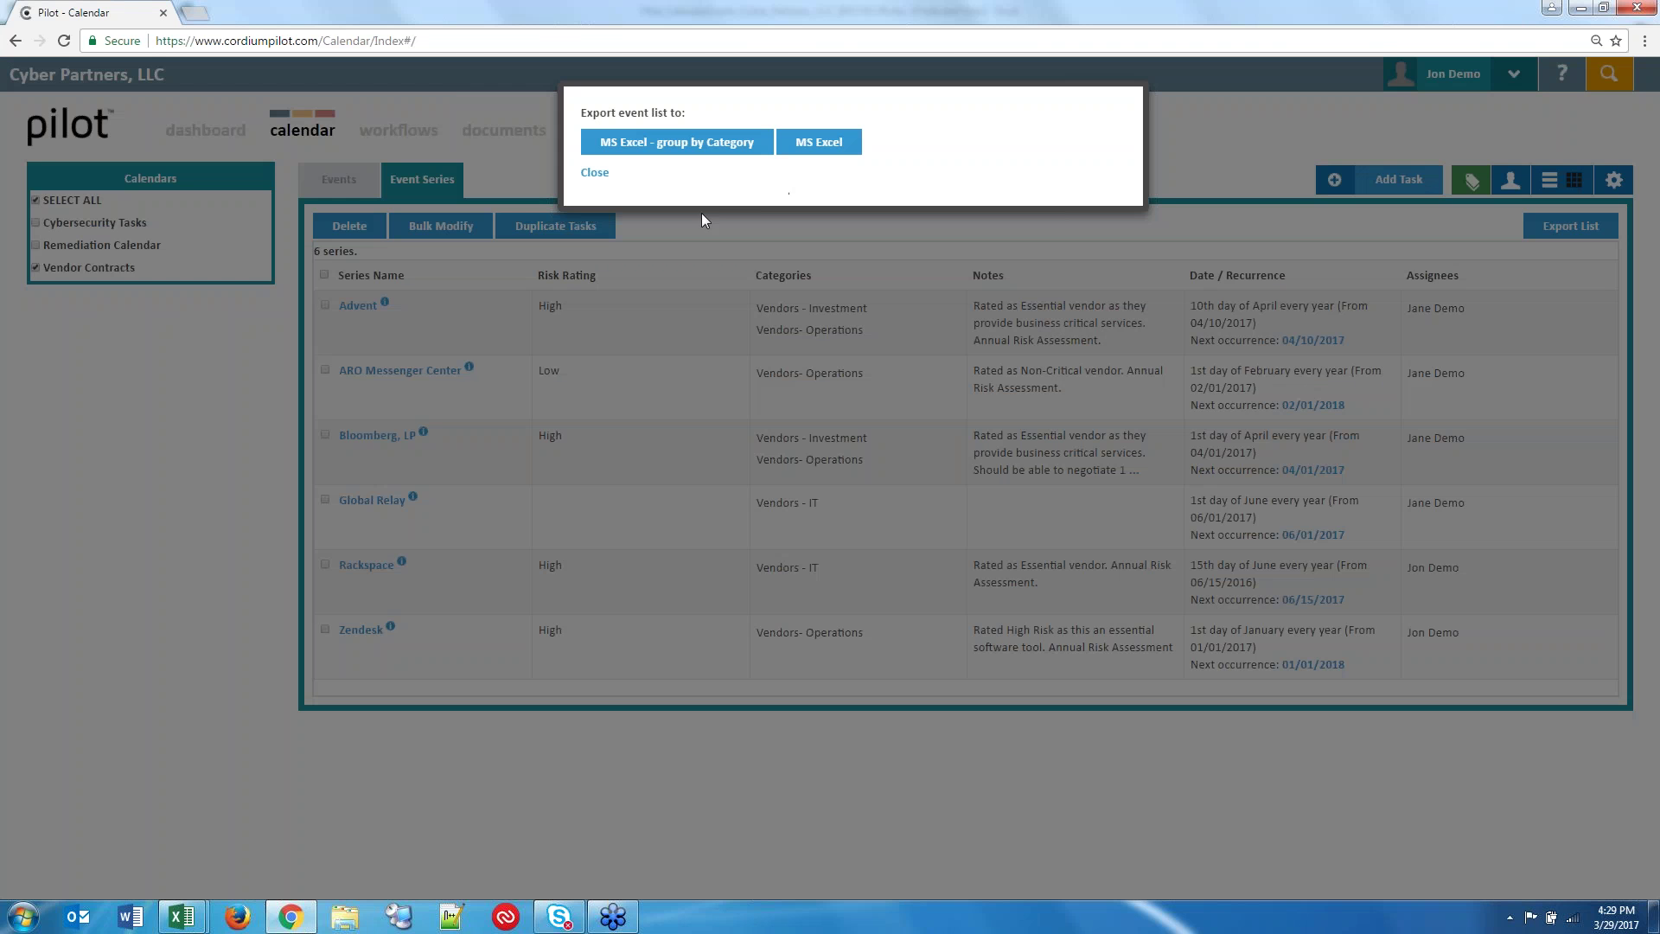
{"action": "left_click", "coordinate": [609, 173]}
{"action": "mouse_move", "coordinate": [177, 929]}
{"action": "left_click", "coordinate": [300, 834]}
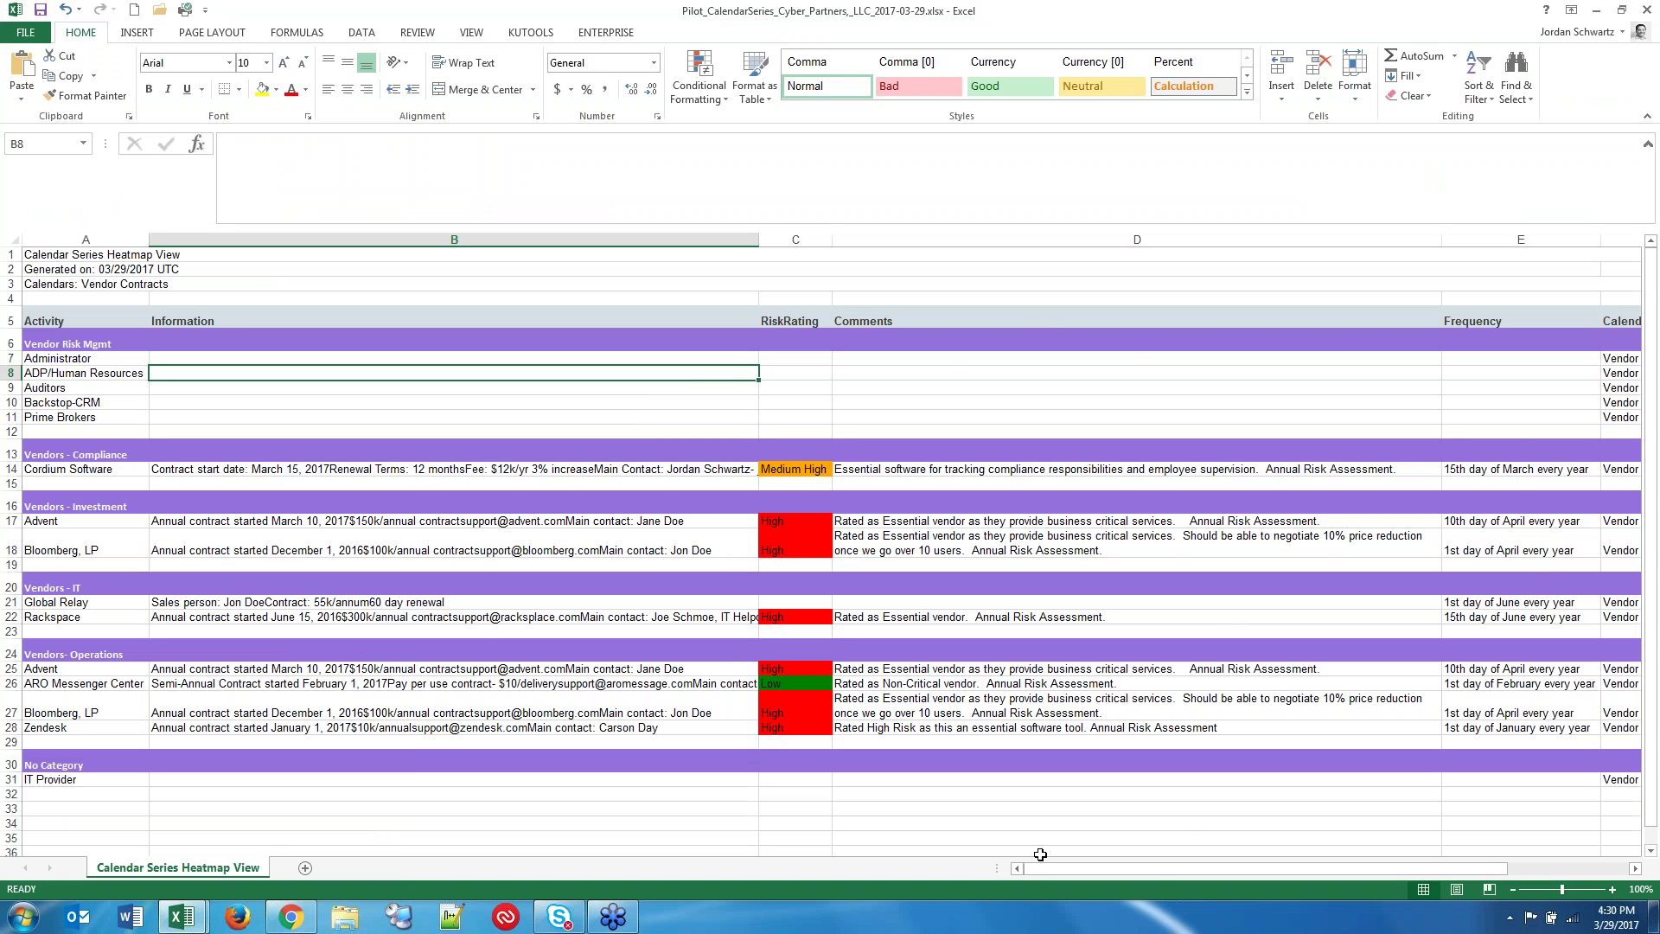
{"action": "left_click_drag", "start_coordinate": [1153, 868], "coordinate": [729, 865]}
Switch back to Pilot in Chrome and open the Cybersecurity - Vendor Risk Profile workflow.
{"action": "left_click", "coordinate": [294, 918]}
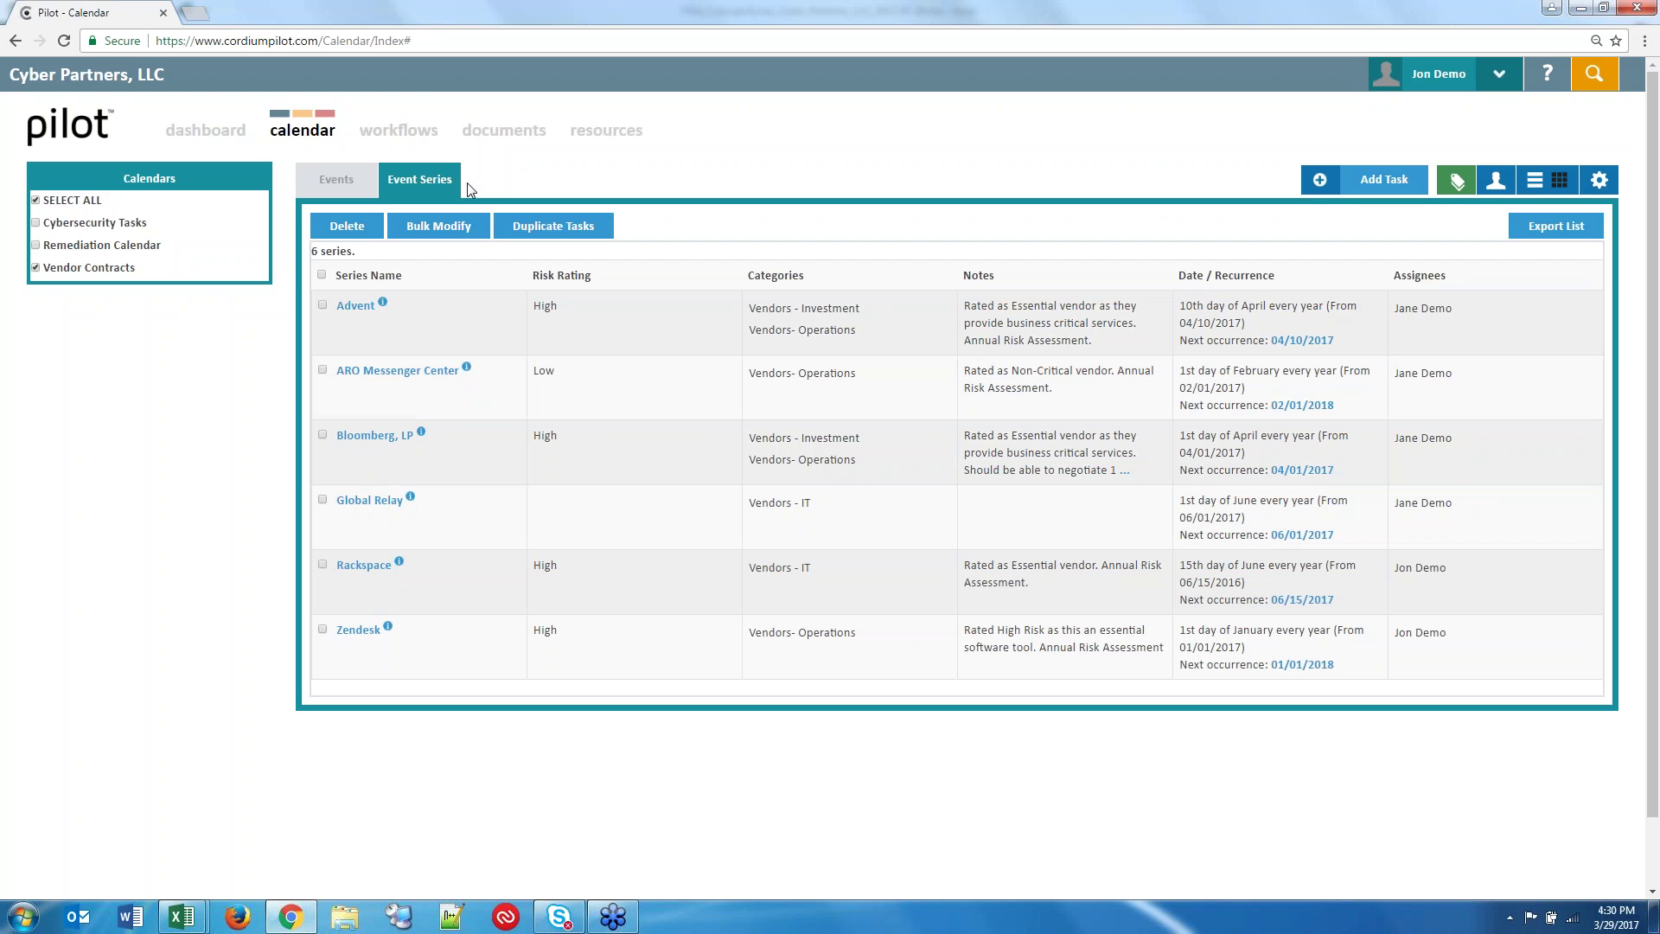
{"action": "left_click", "coordinate": [397, 138]}
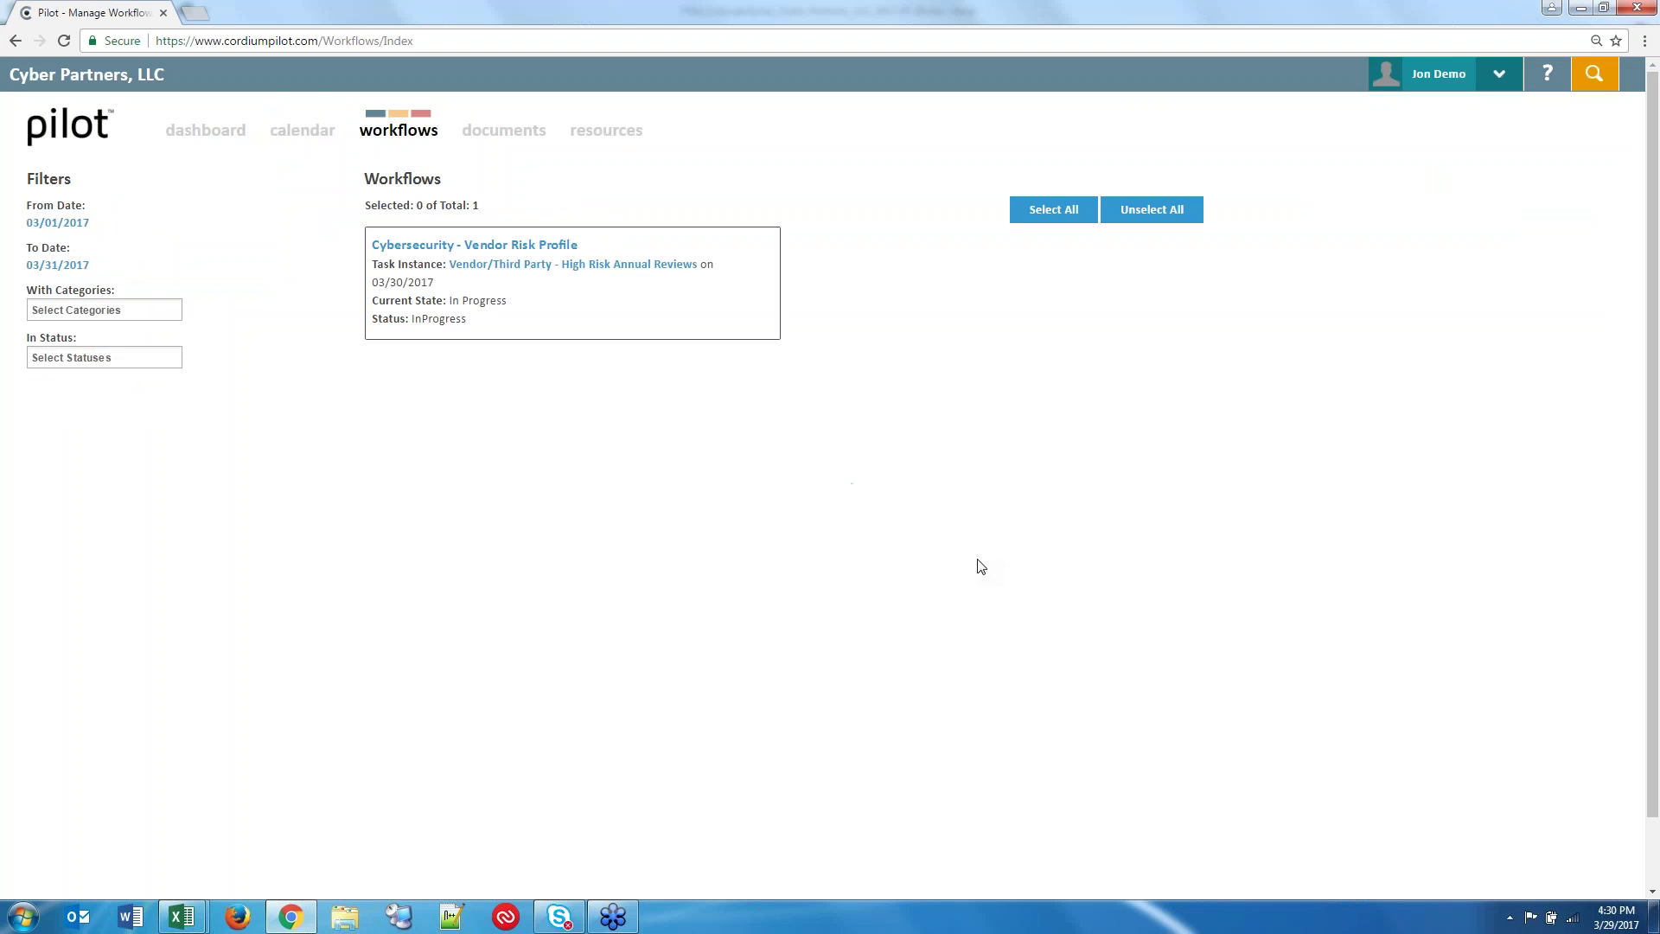
{"action": "left_click", "coordinate": [544, 246]}
{"action": "left_click", "coordinate": [543, 247]}
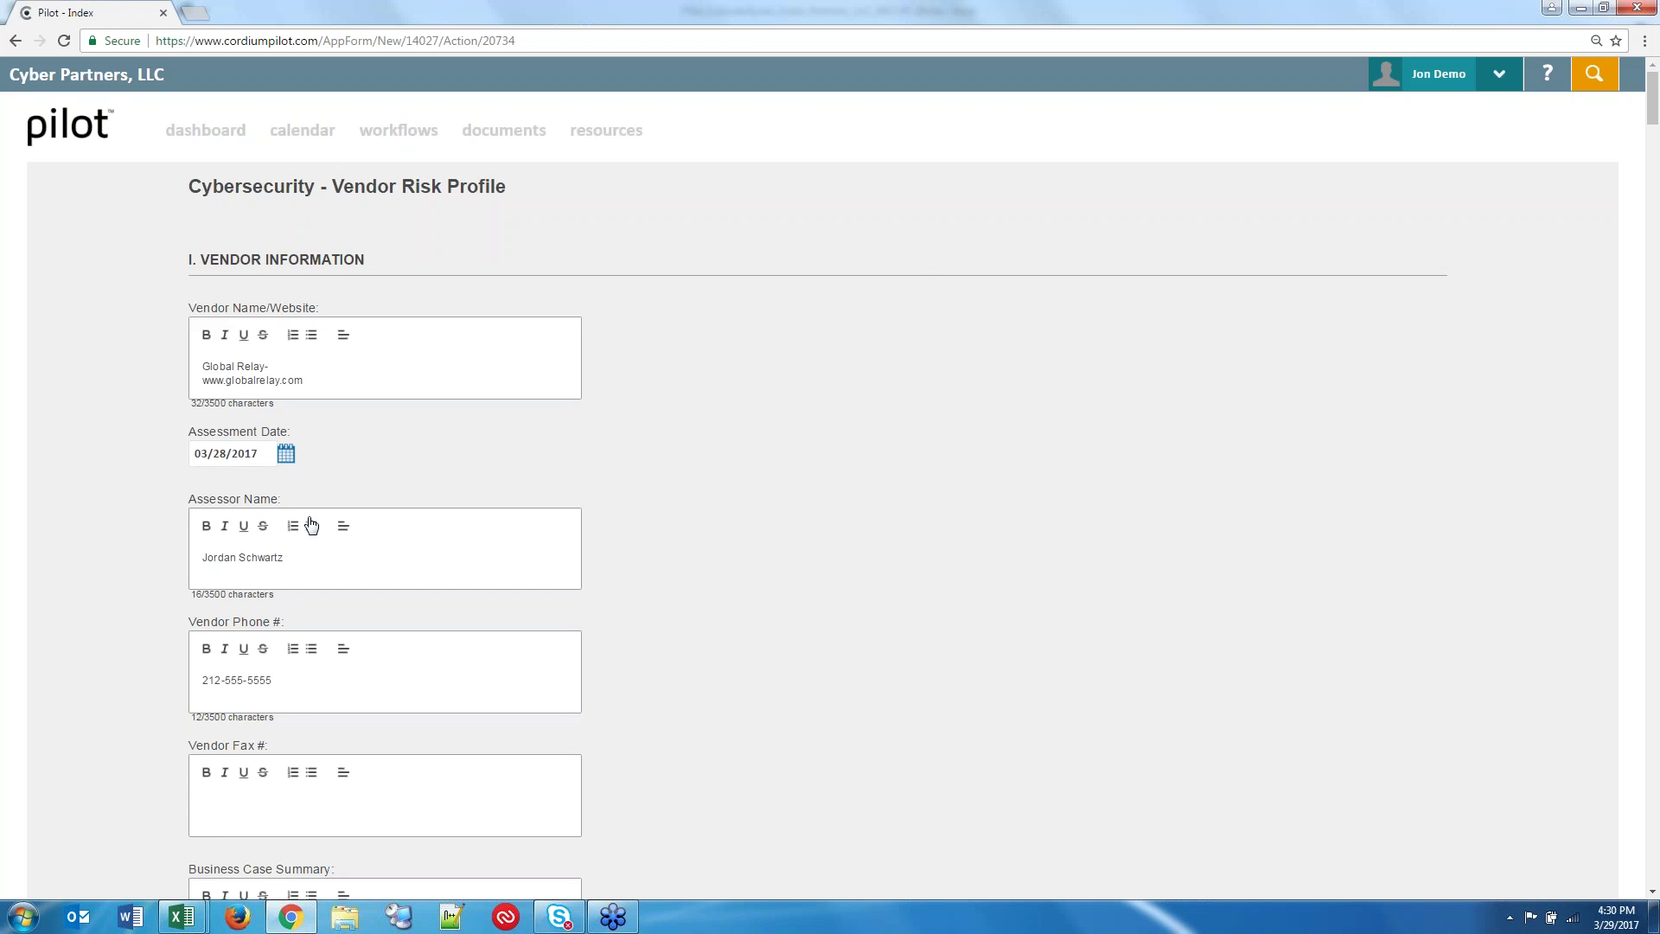
Review the form's vendor information, company risk and product risk sections, including the rating options for the vendor's years in business.
{"action": "scroll", "coordinate": [606, 605], "scroll_direction": "down", "scroll_amount": 7}
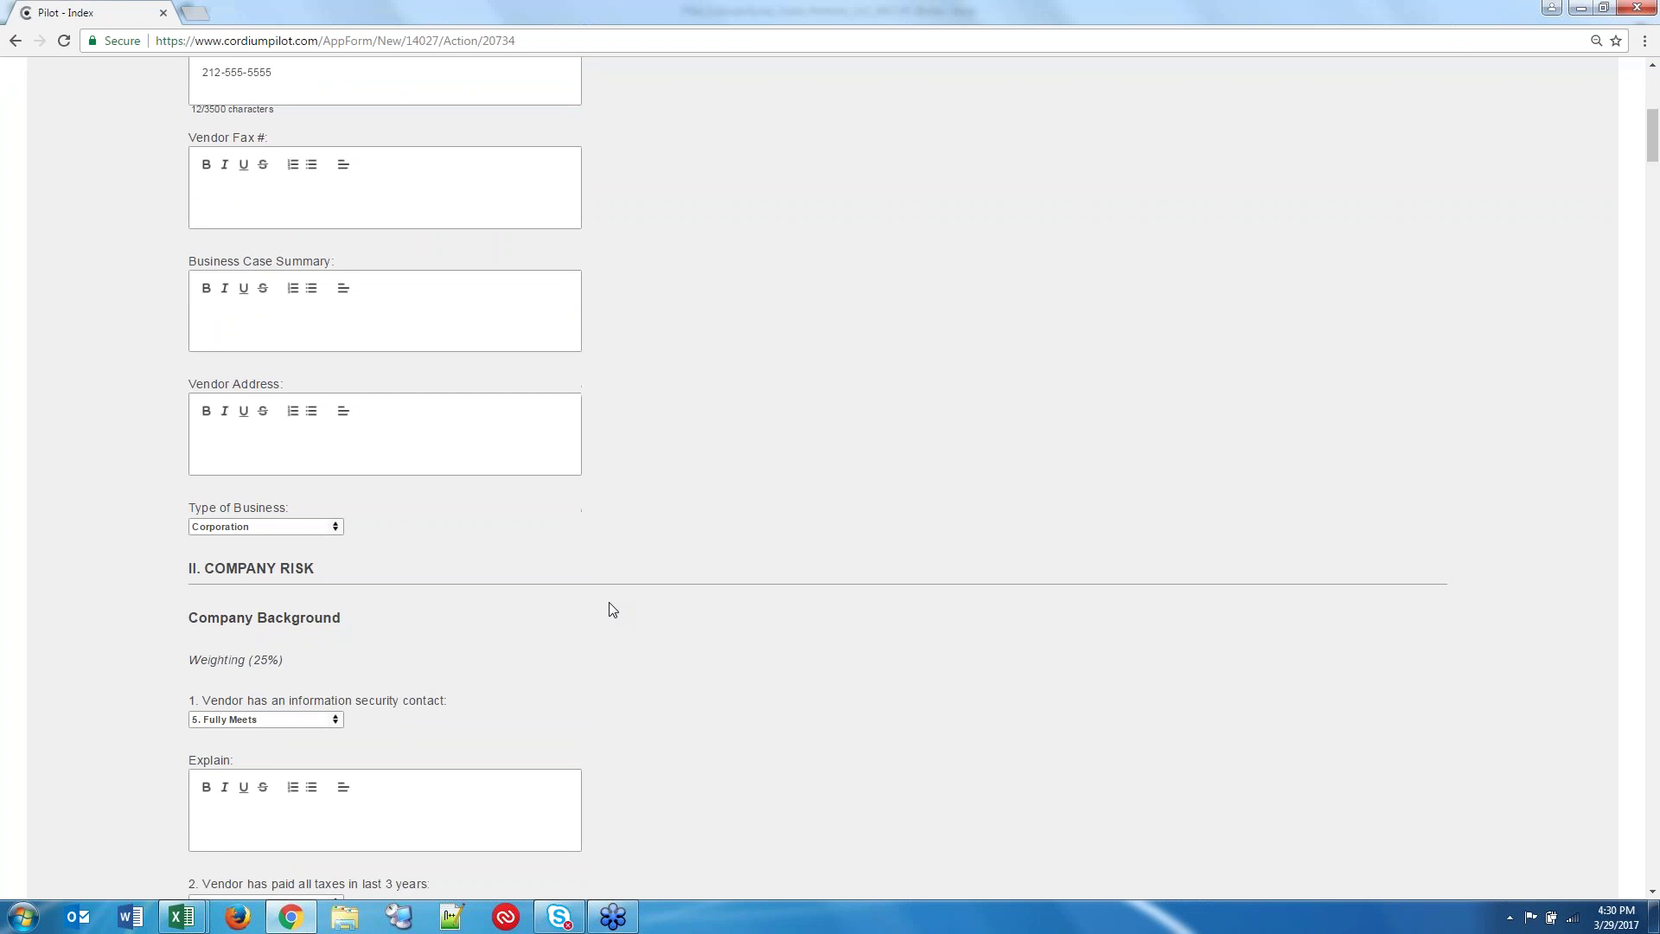
{"action": "scroll", "coordinate": [609, 602], "scroll_direction": "down", "scroll_amount": 3}
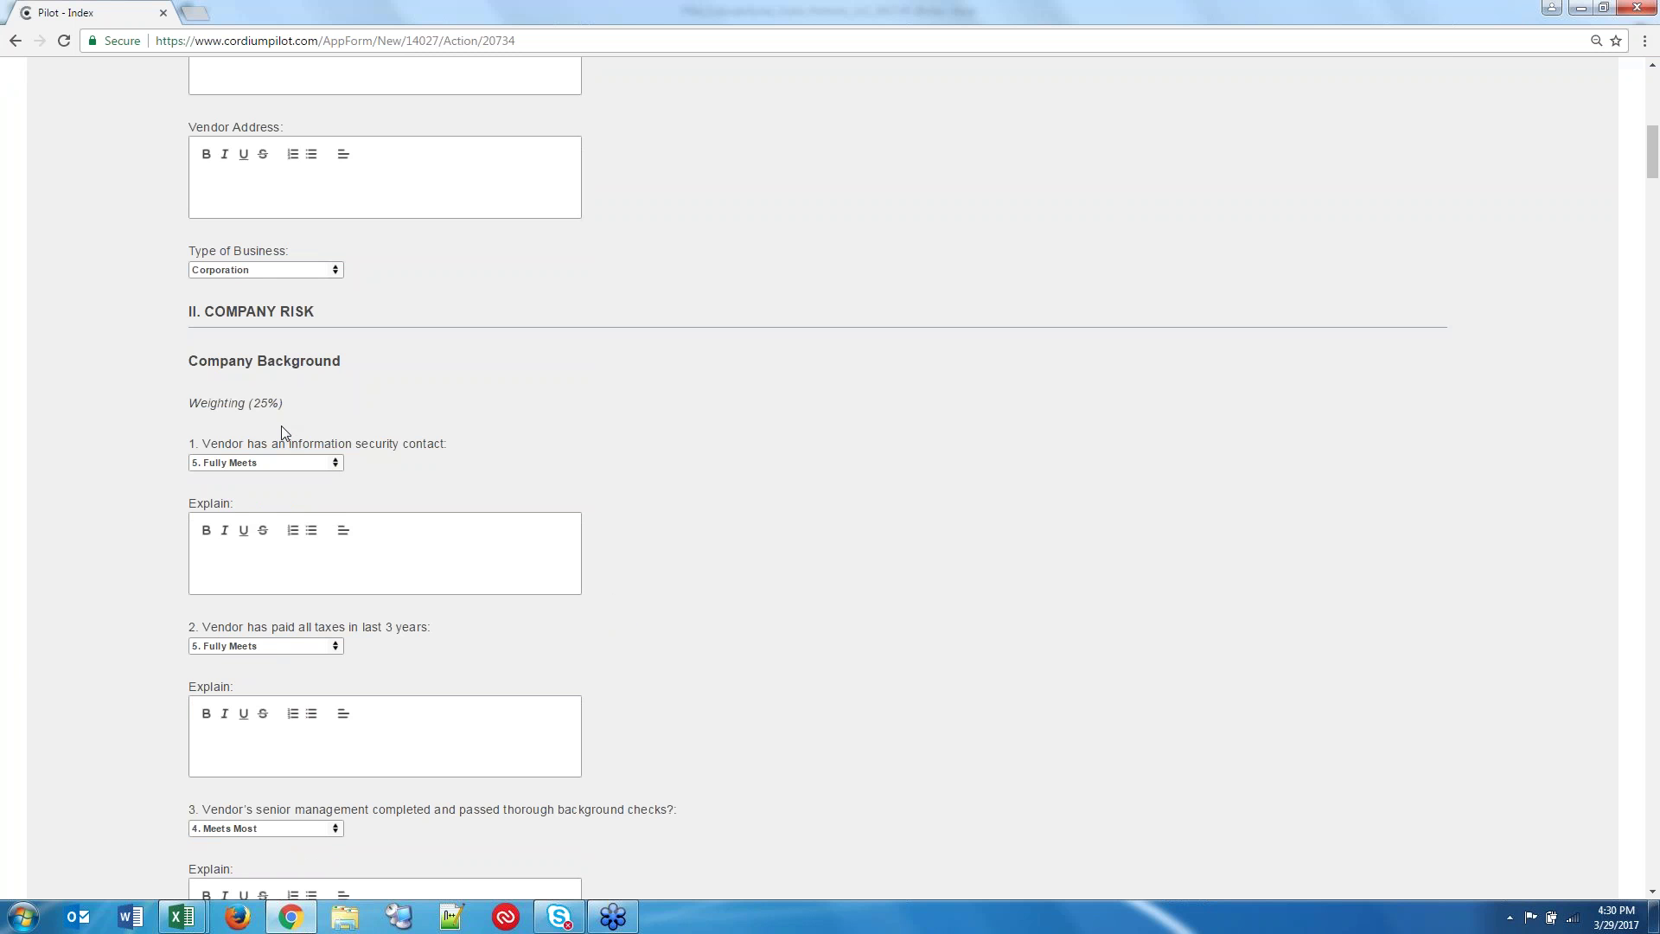
{"action": "scroll", "coordinate": [410, 405], "scroll_direction": "down", "scroll_amount": 8}
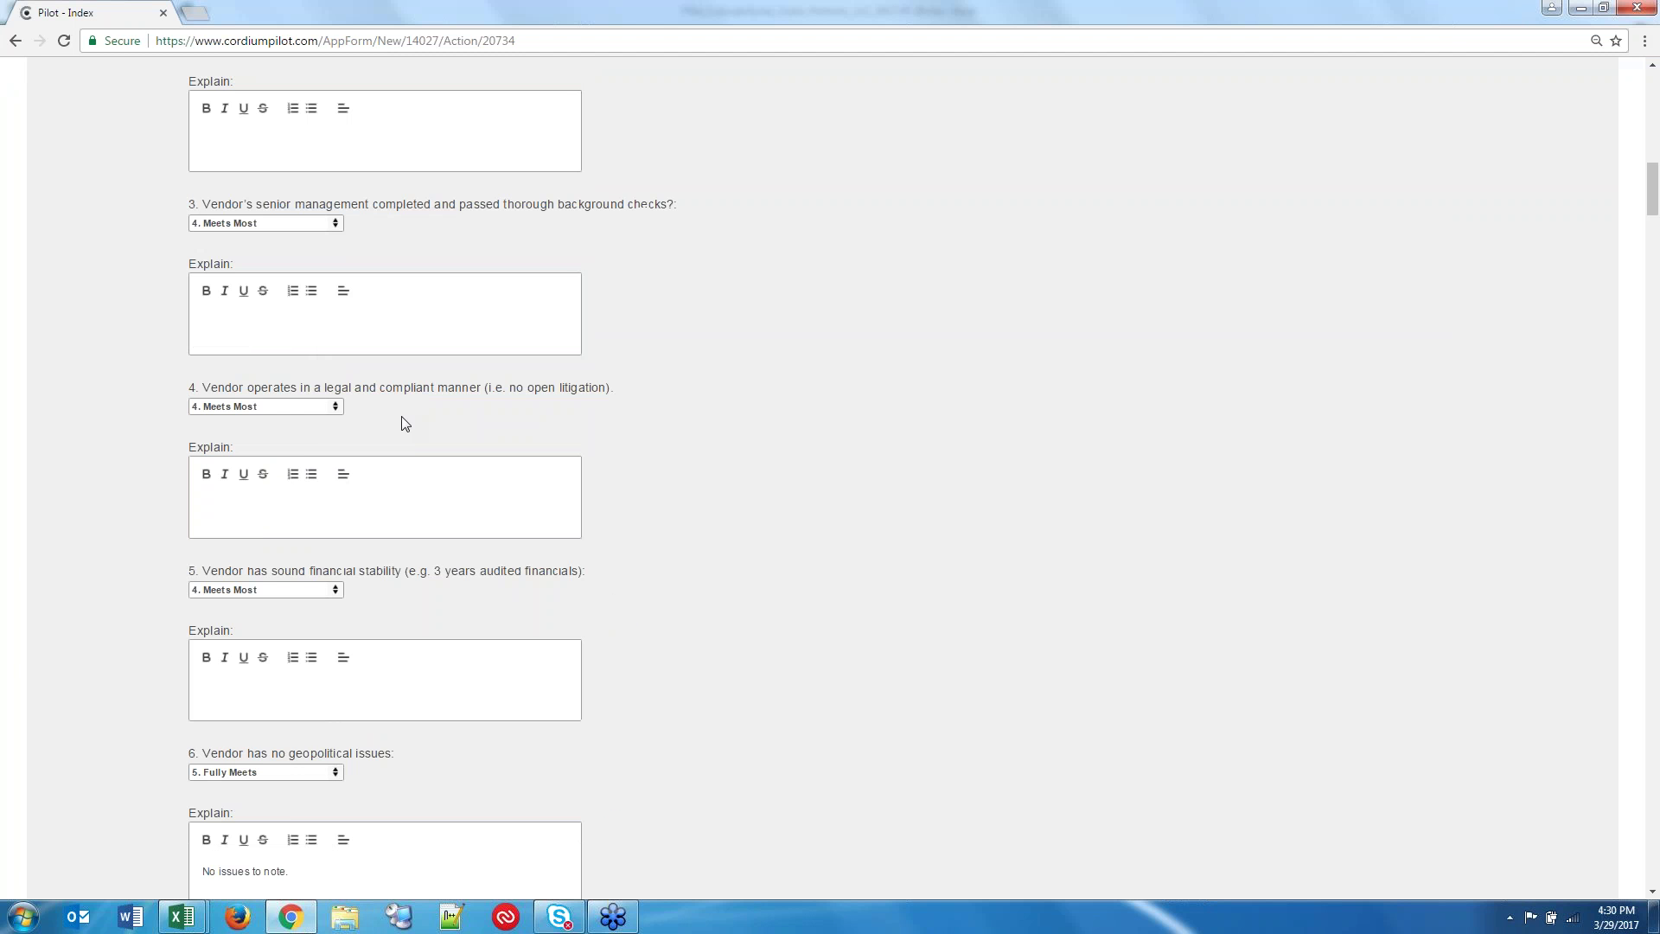
{"action": "scroll", "coordinate": [830, 475], "scroll_direction": "down", "scroll_amount": 5}
{"action": "scroll", "coordinate": [830, 476], "scroll_direction": "down", "scroll_amount": 15}
{"action": "scroll", "coordinate": [359, 341], "scroll_direction": "down", "scroll_amount": 7}
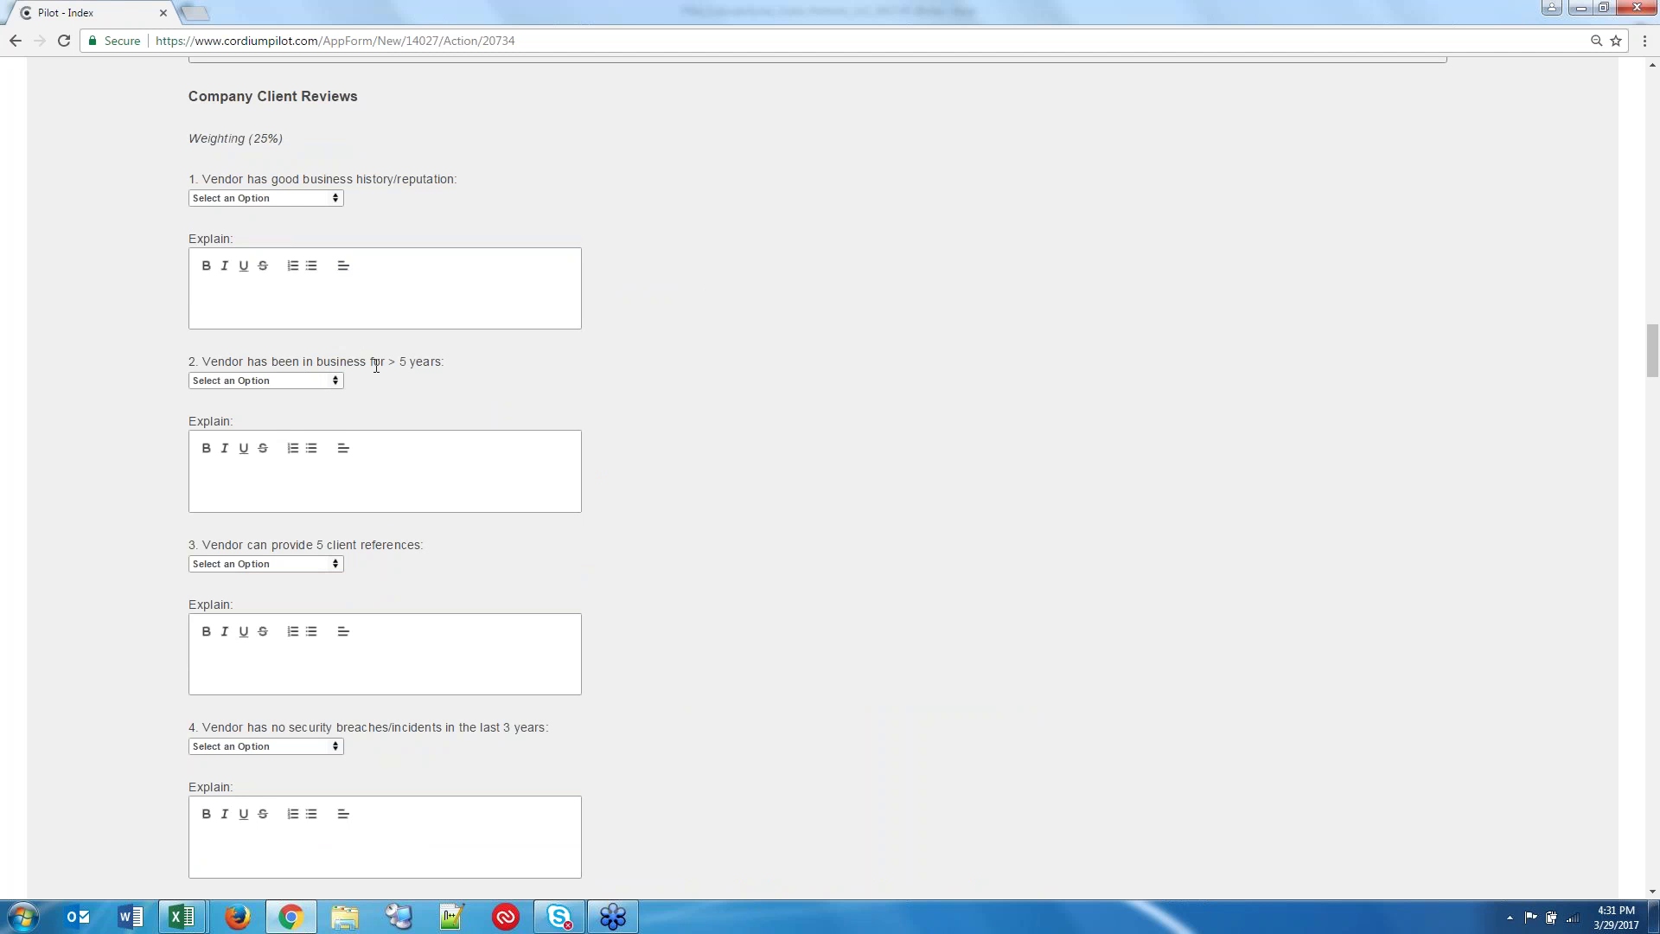
{"action": "left_click", "coordinate": [322, 380]}
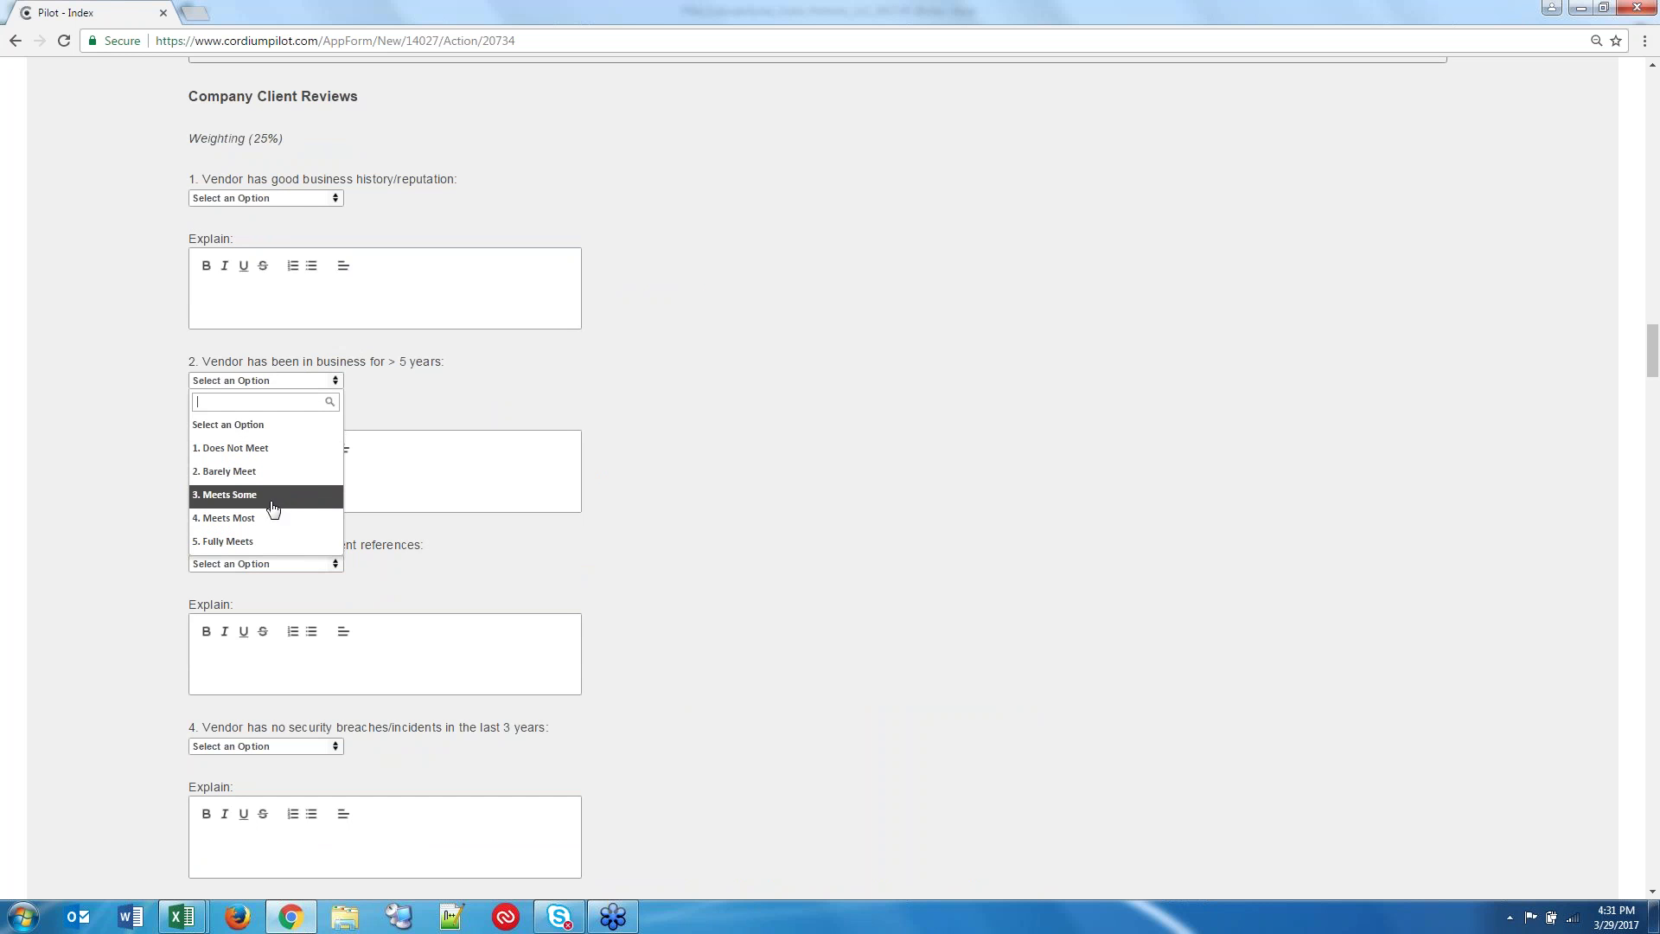
{"action": "left_click", "coordinate": [784, 653]}
{"action": "scroll", "coordinate": [788, 672], "scroll_direction": "down", "scroll_amount": 7}
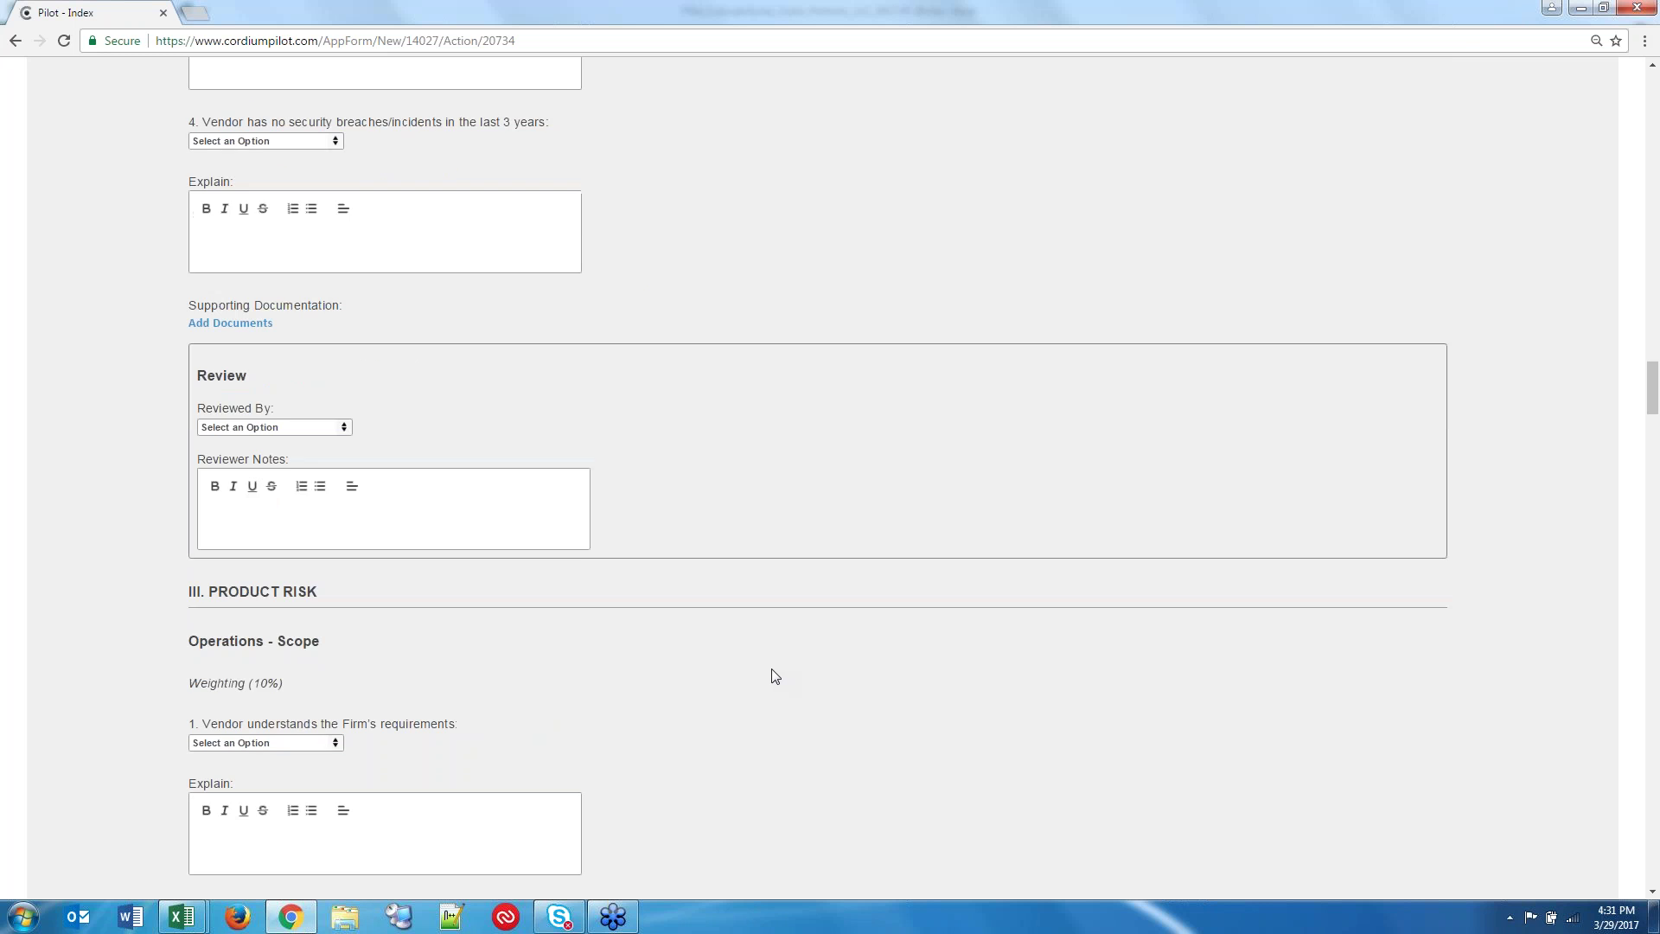
{"action": "scroll", "coordinate": [771, 675], "scroll_direction": "down", "scroll_amount": 6}
{"action": "scroll", "coordinate": [364, 712], "scroll_direction": "down", "scroll_amount": 2}
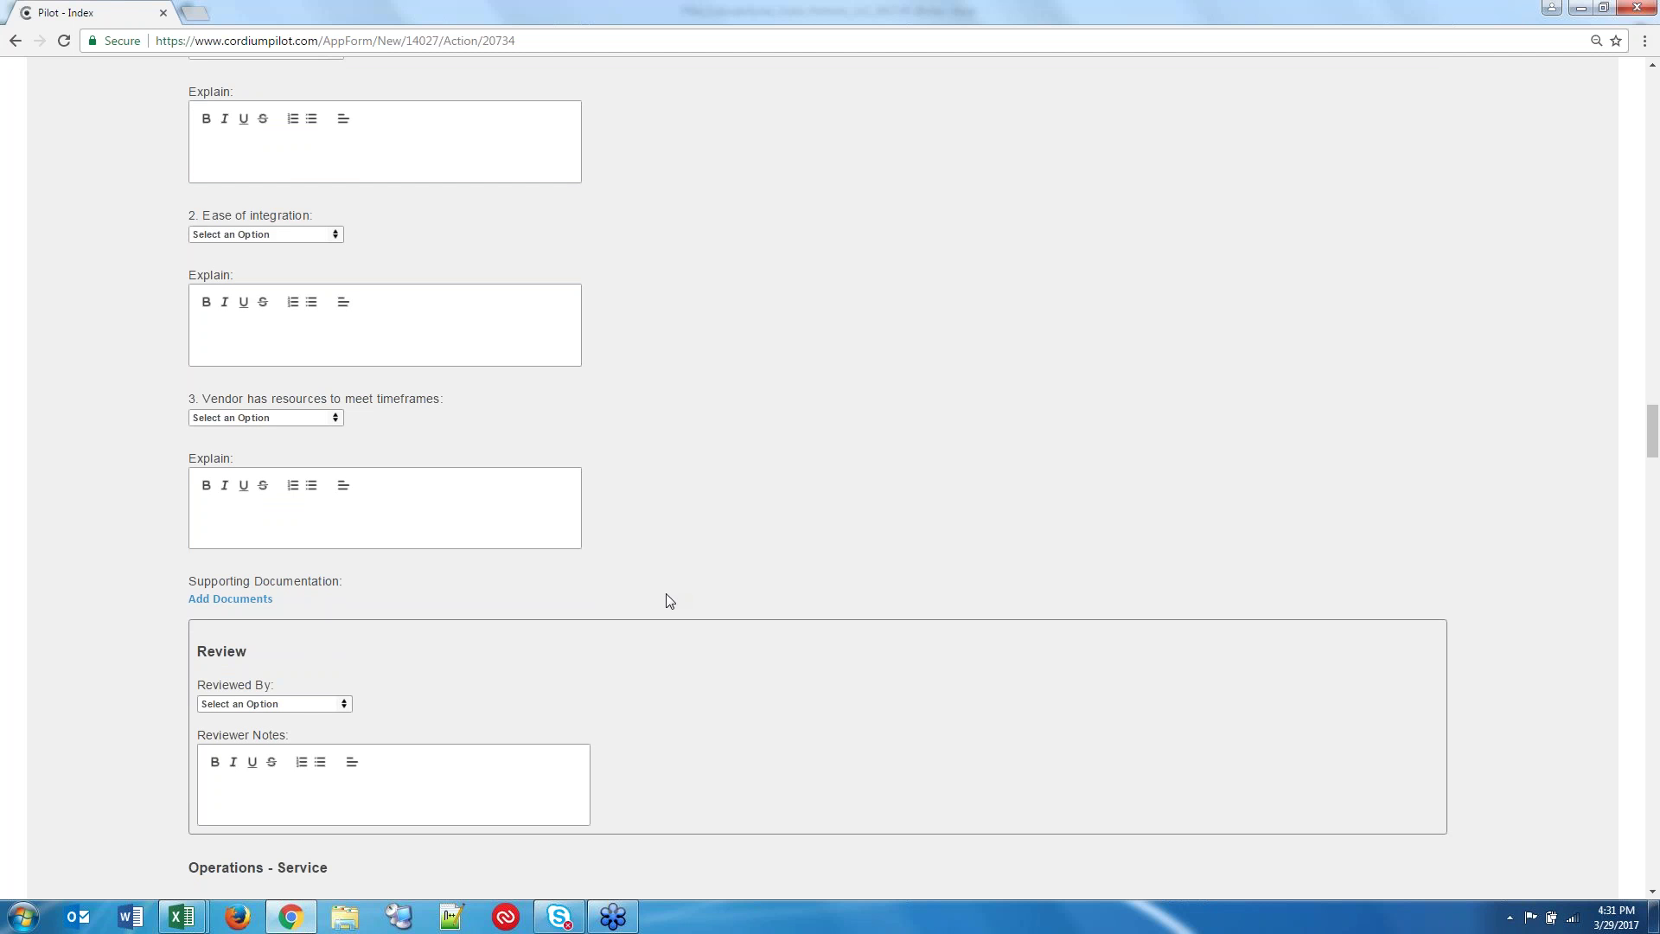
{"action": "scroll", "coordinate": [393, 663], "scroll_direction": "down", "scroll_amount": 3}
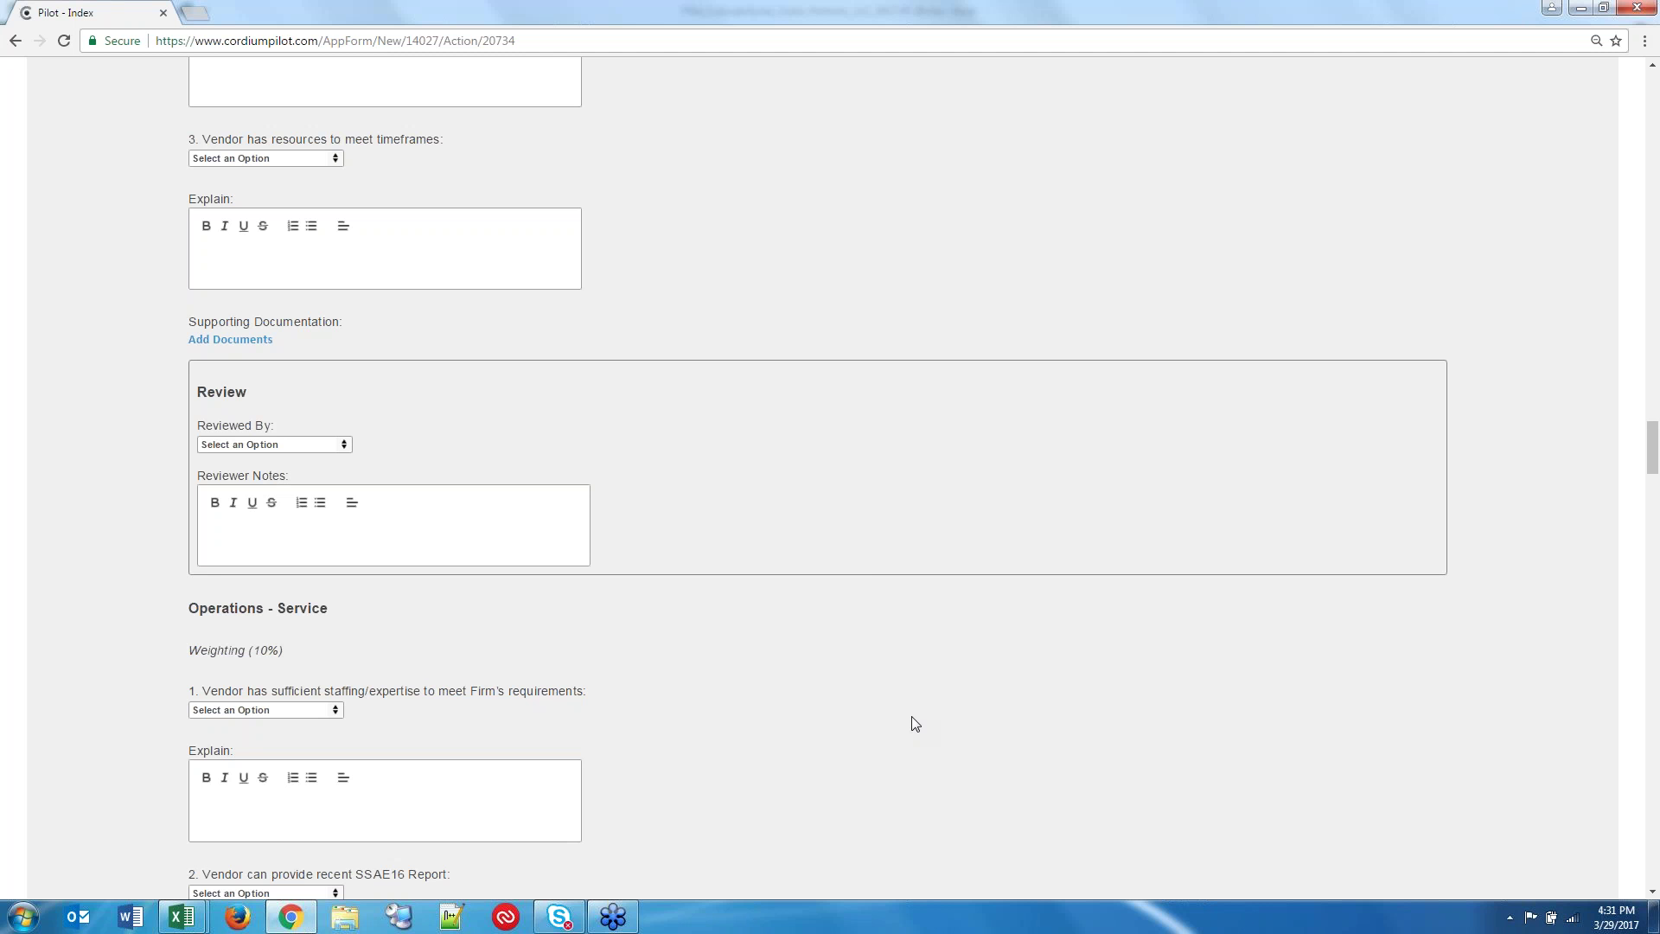
Save the Vendor Risk Profile form at its end, and close the High Risk Annual Reviews task without saving it.
{"action": "left_click", "coordinate": [1653, 455]}
{"action": "left_click_drag", "start_coordinate": [1652, 455], "coordinate": [1621, 865]}
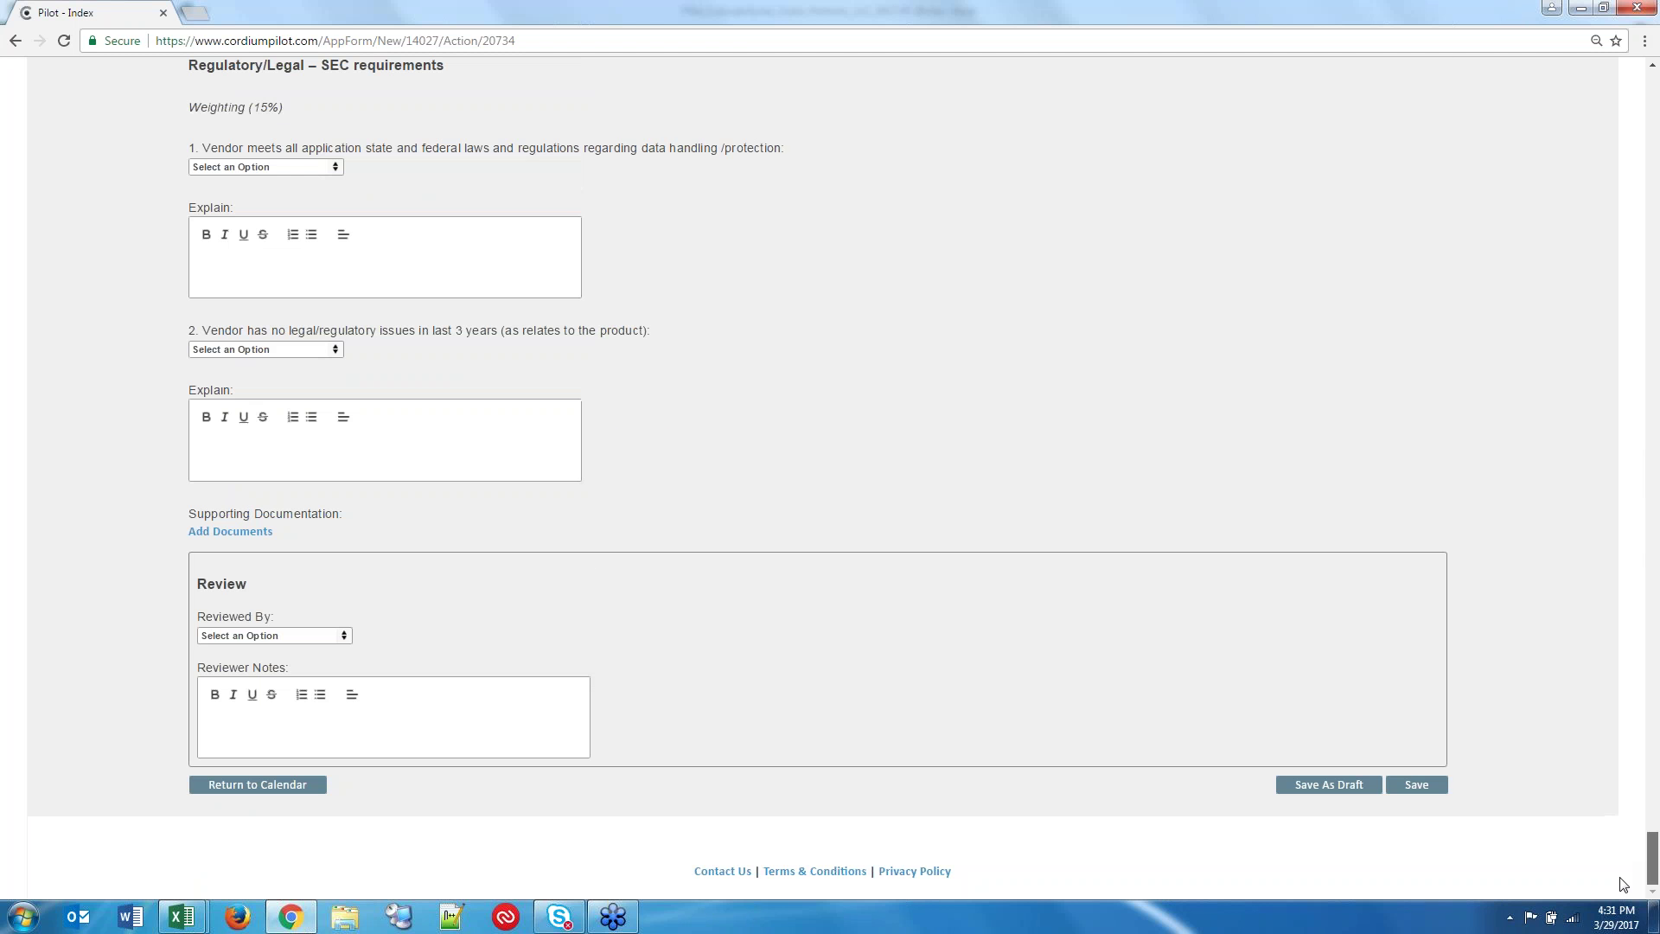
{"action": "left_click", "coordinate": [1417, 785]}
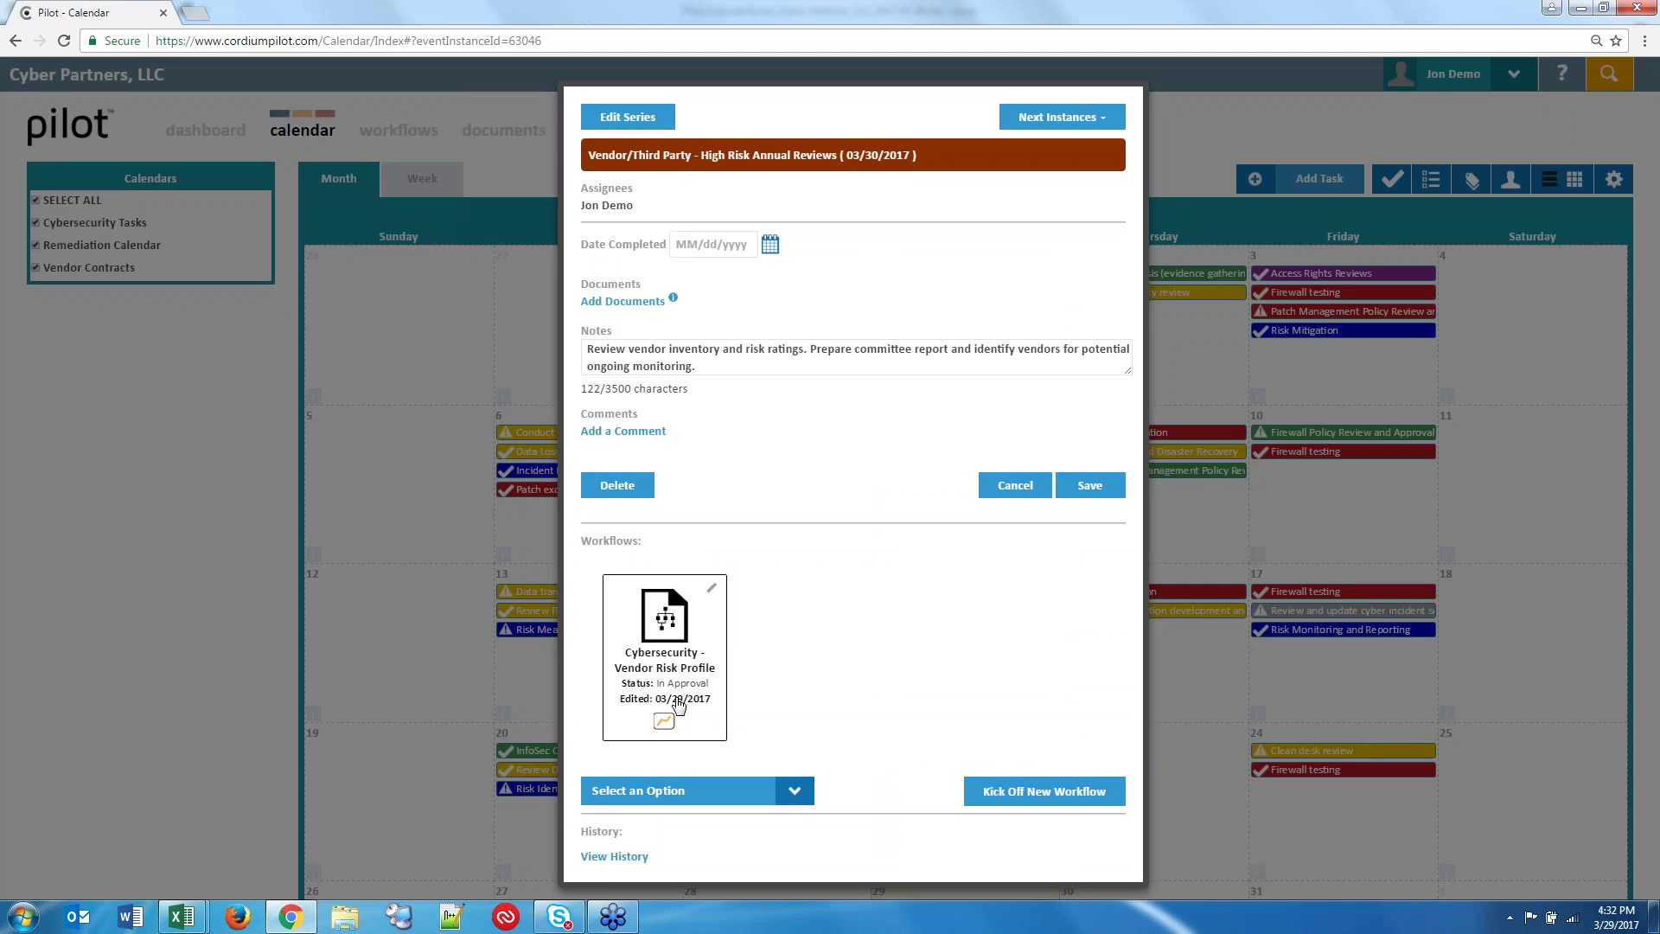
{"action": "left_click", "coordinate": [1010, 486]}
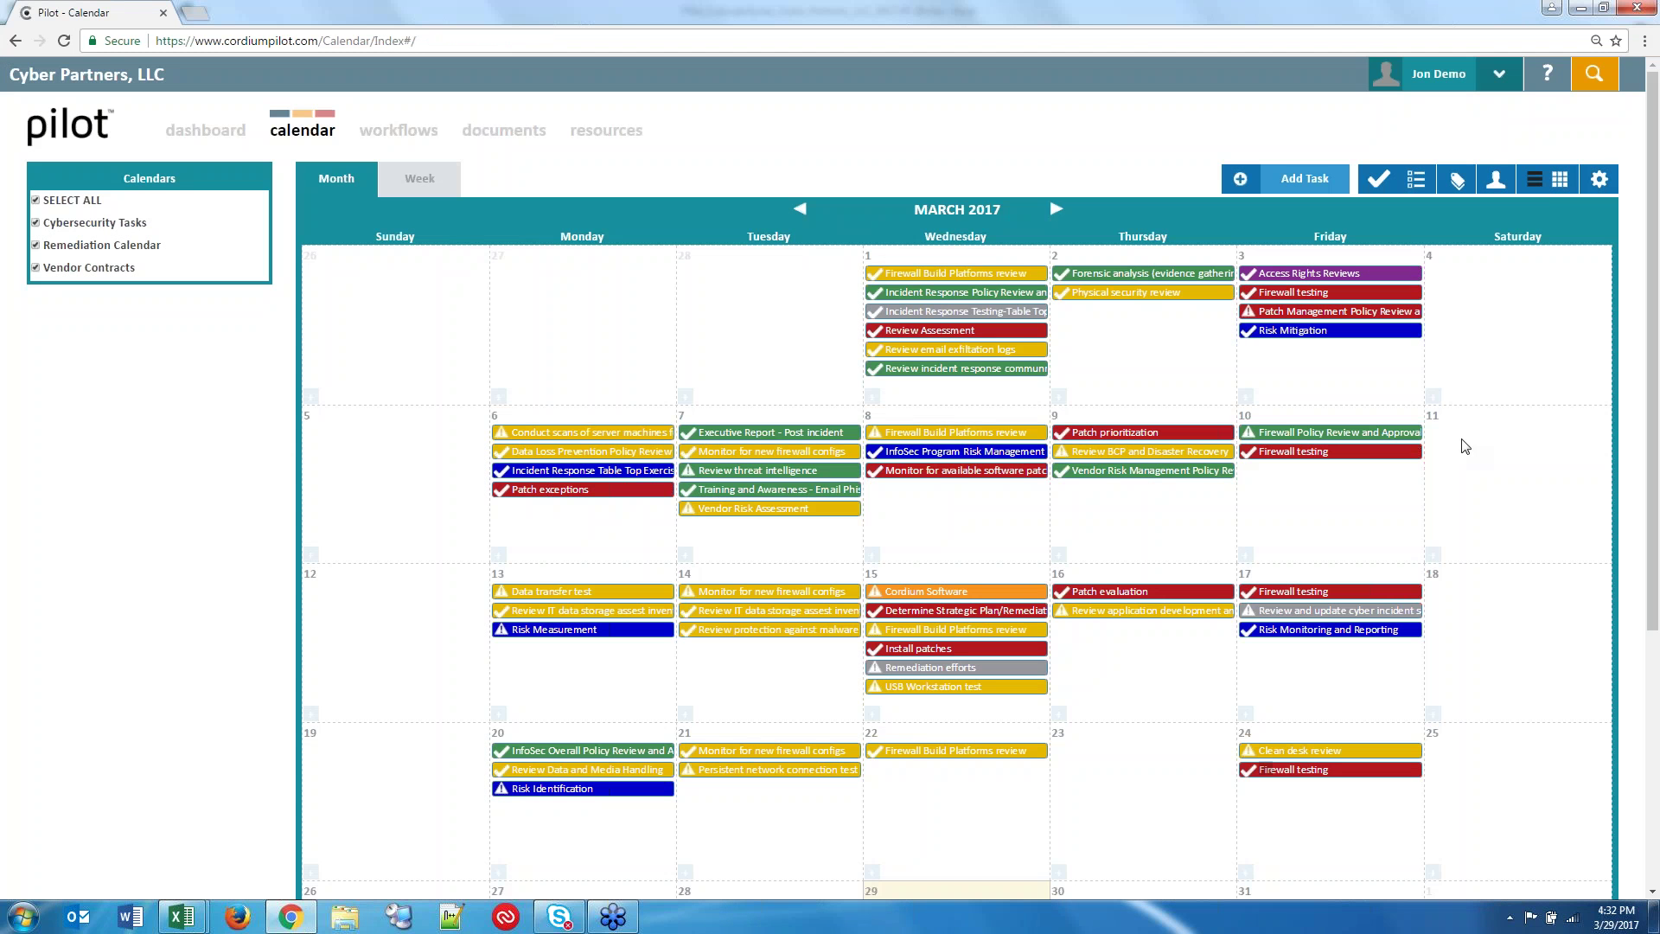
Show the calendar as a task list and set the start of its date range to 01/02/2017.
{"action": "left_click", "coordinate": [1536, 181]}
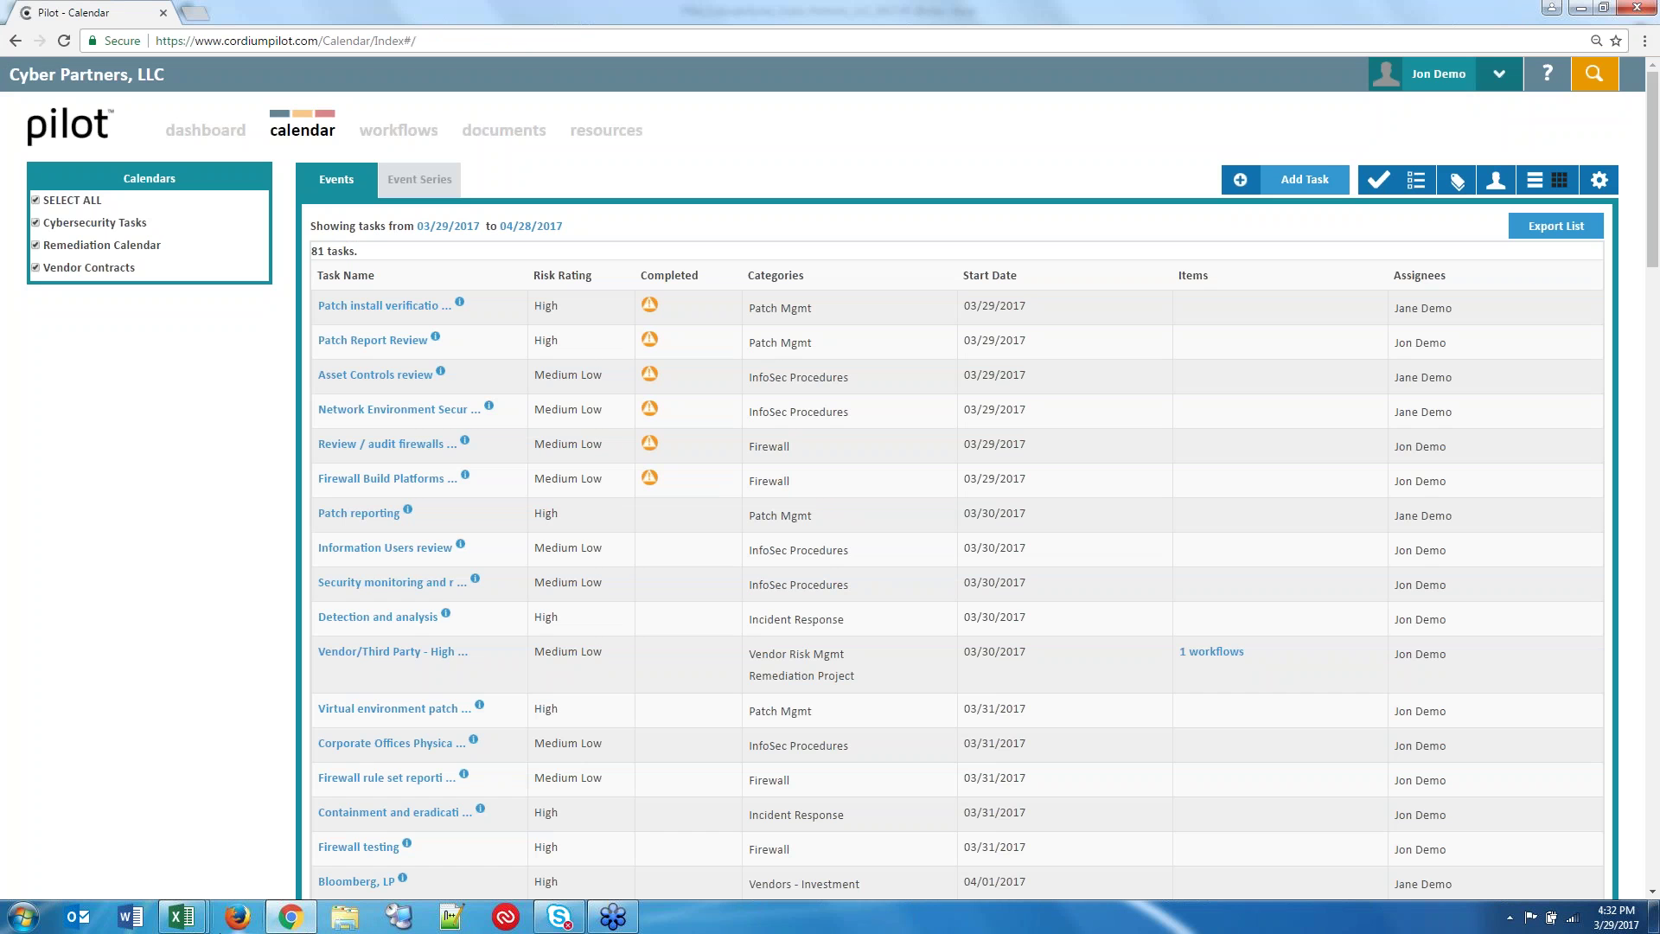
{"action": "mouse_move", "coordinate": [186, 918]}
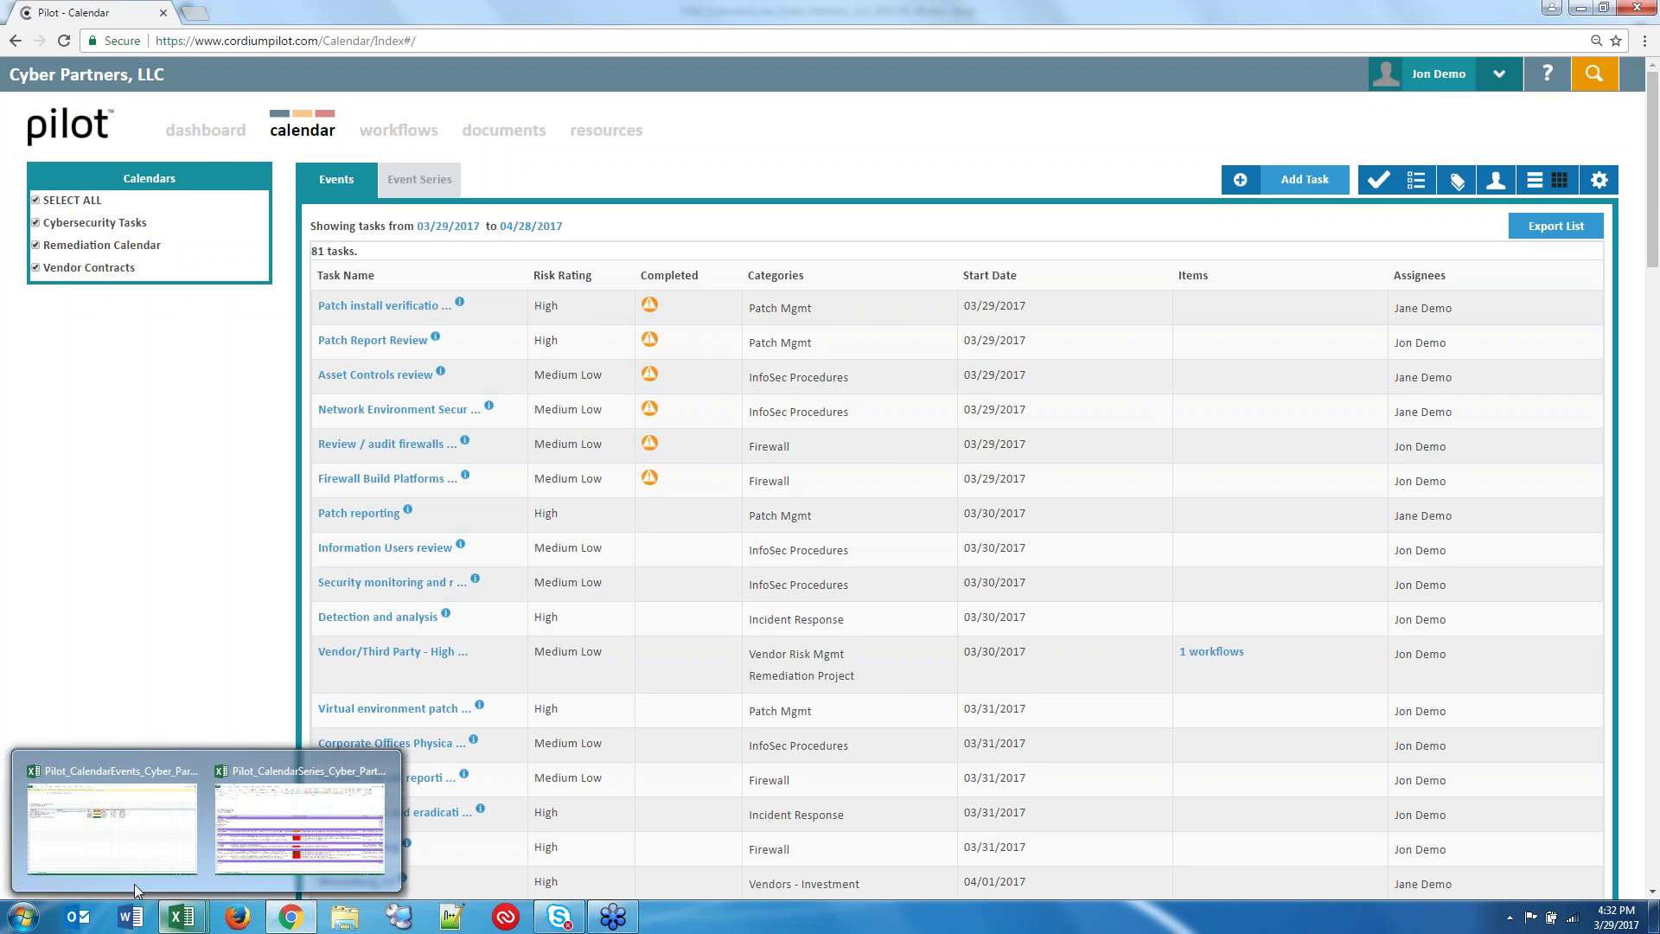
{"action": "mouse_move", "coordinate": [131, 880]}
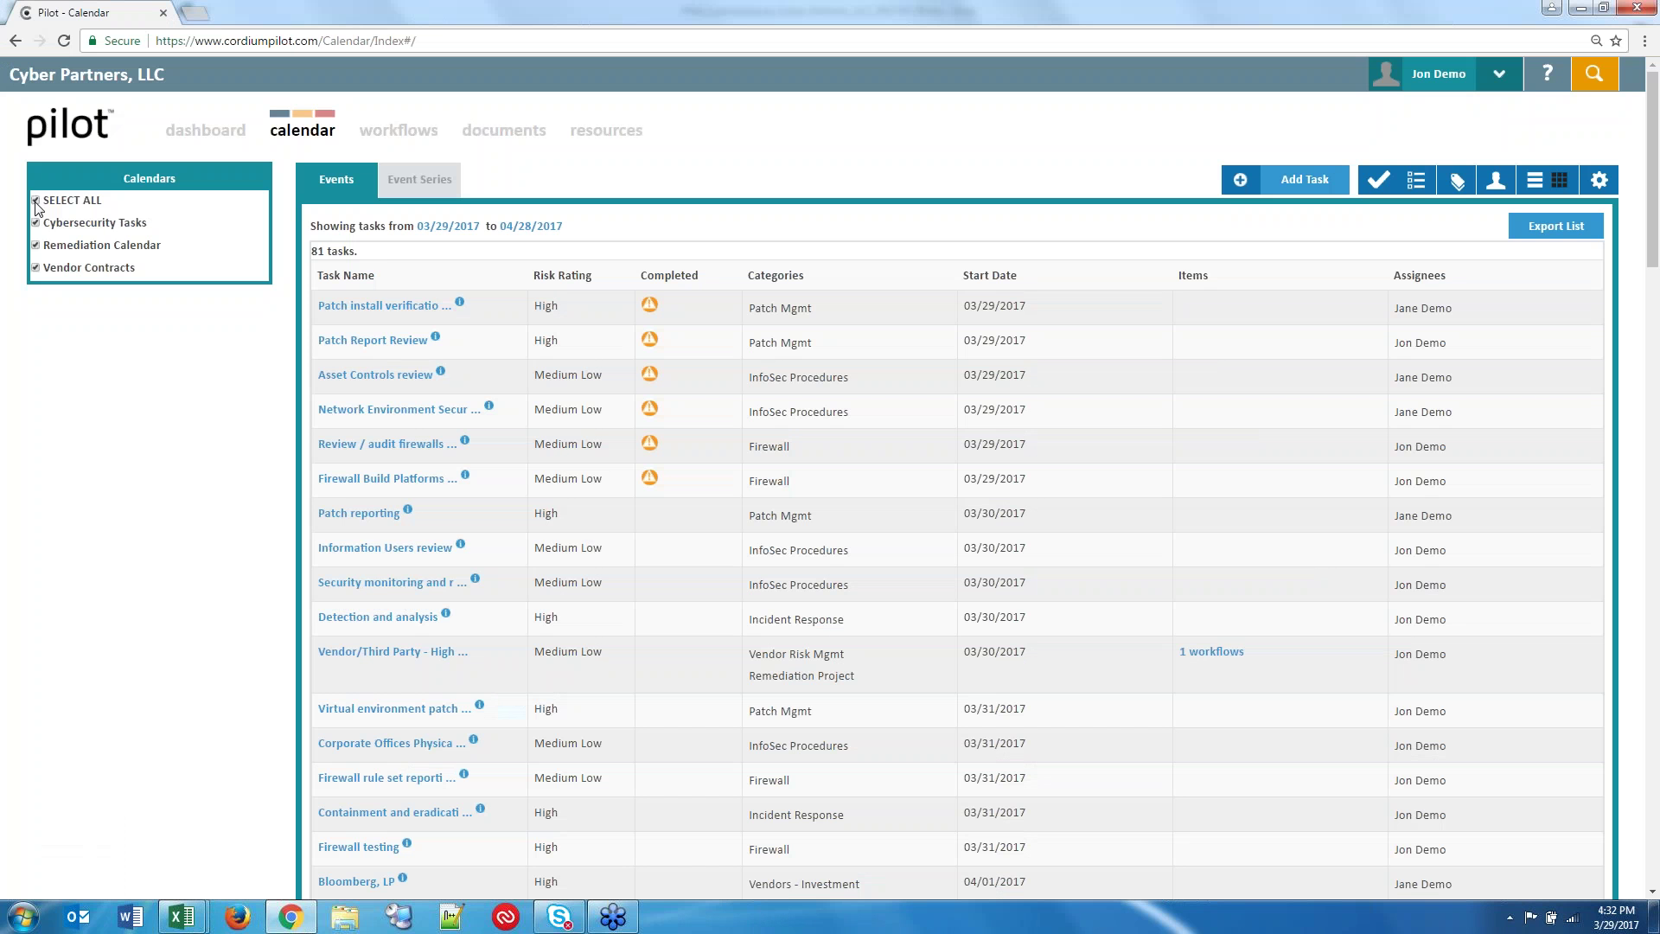
{"action": "left_click", "coordinate": [448, 226]}
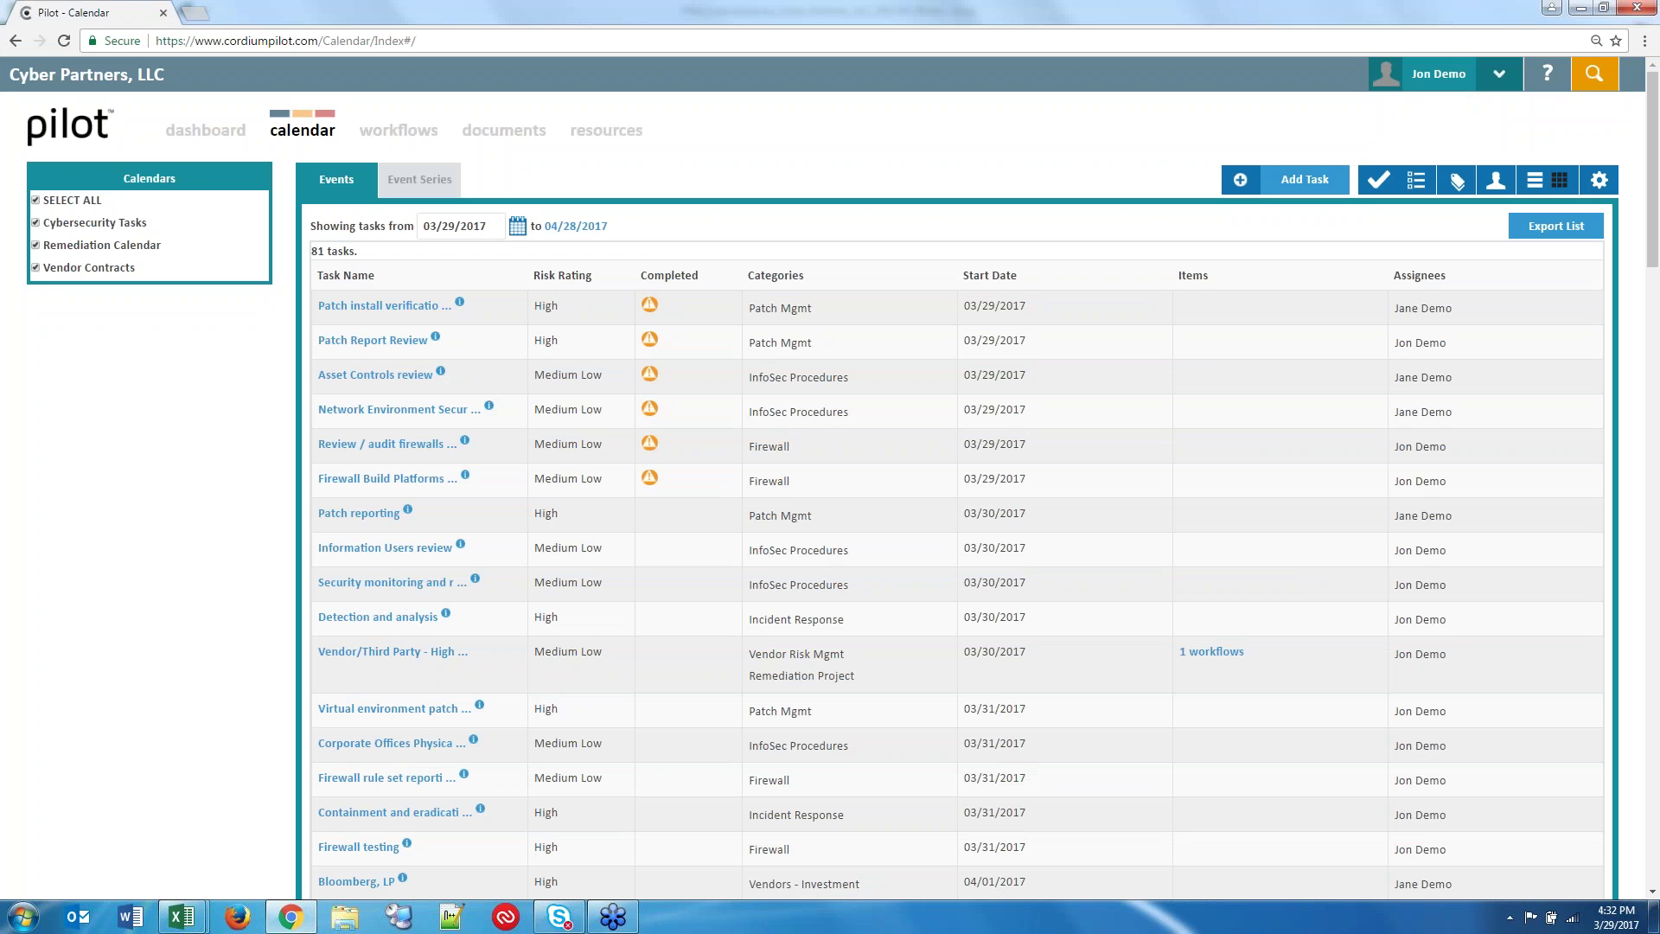
{"action": "left_click", "coordinate": [517, 226]}
{"action": "left_click", "coordinate": [425, 261]}
{"action": "left_click", "coordinate": [426, 261]}
{"action": "left_click", "coordinate": [465, 310]}
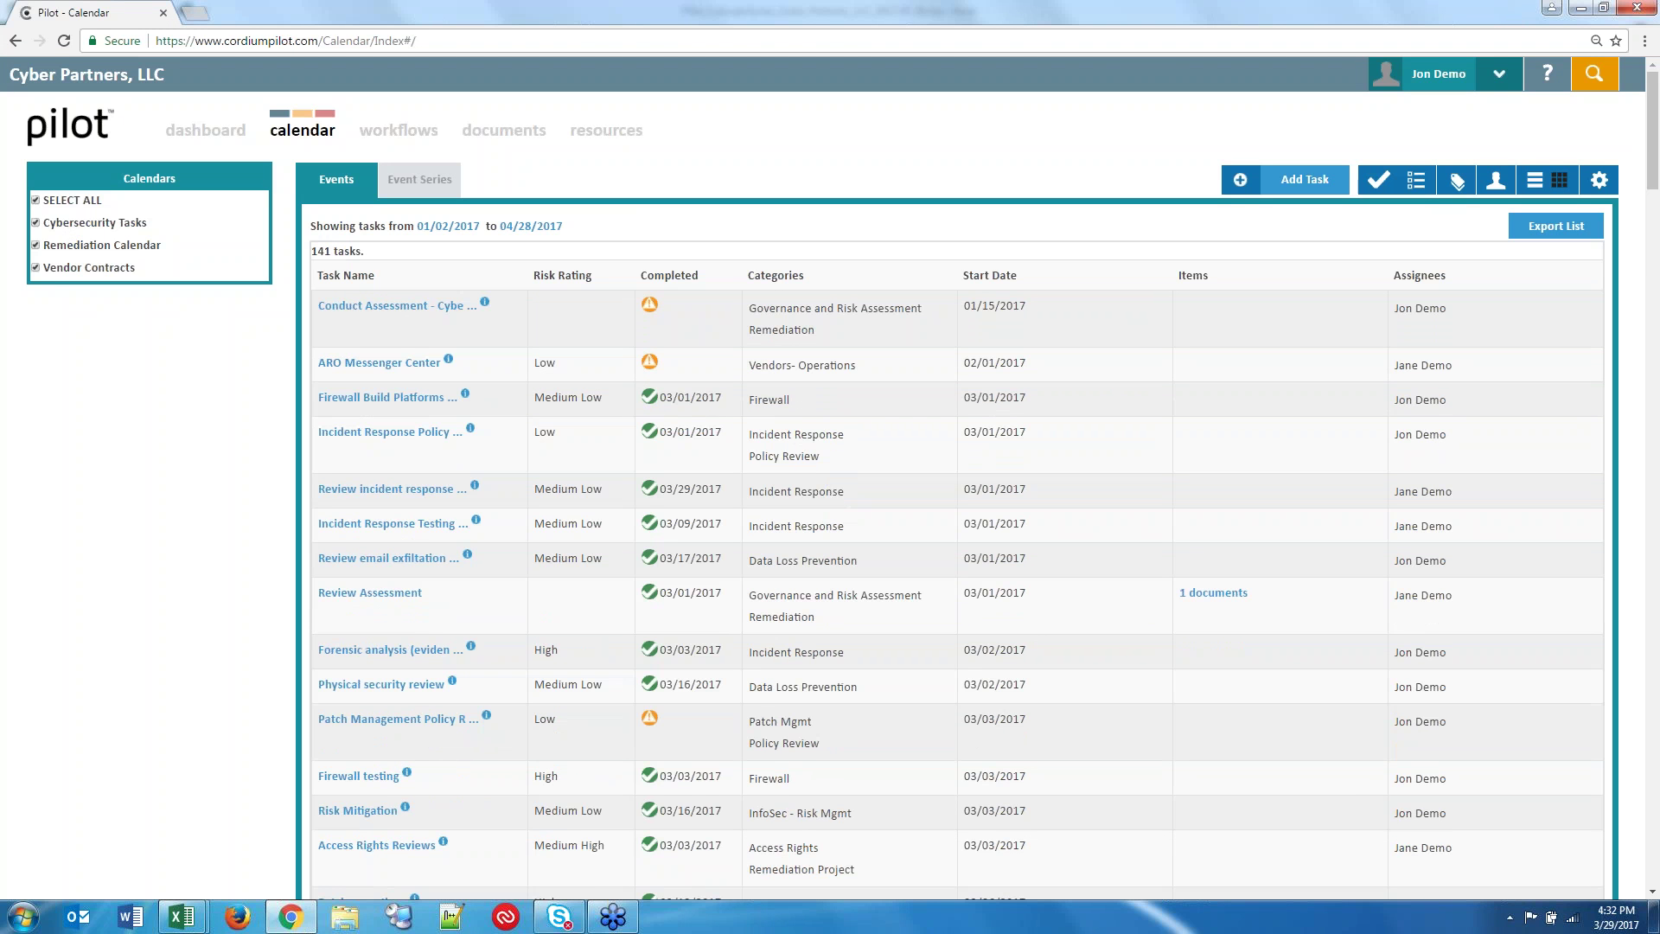
Limit the task list to the Remediation Calendar and filter it by the Completed status.
{"action": "left_click", "coordinate": [44, 245]}
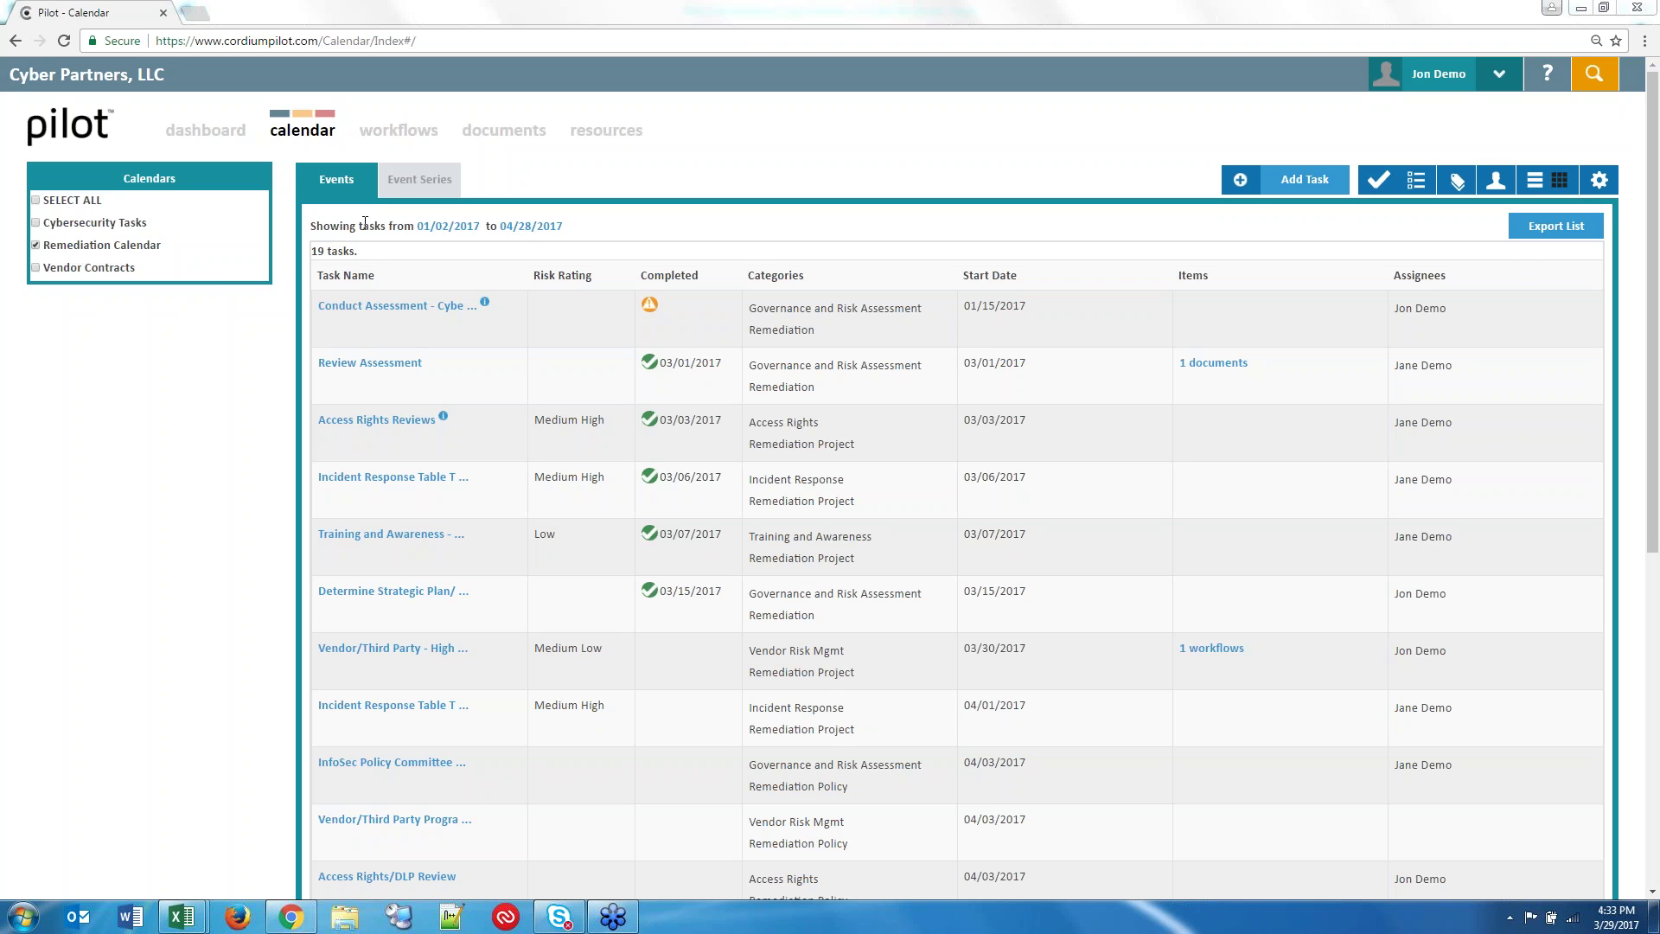
{"action": "left_click", "coordinate": [1370, 186]}
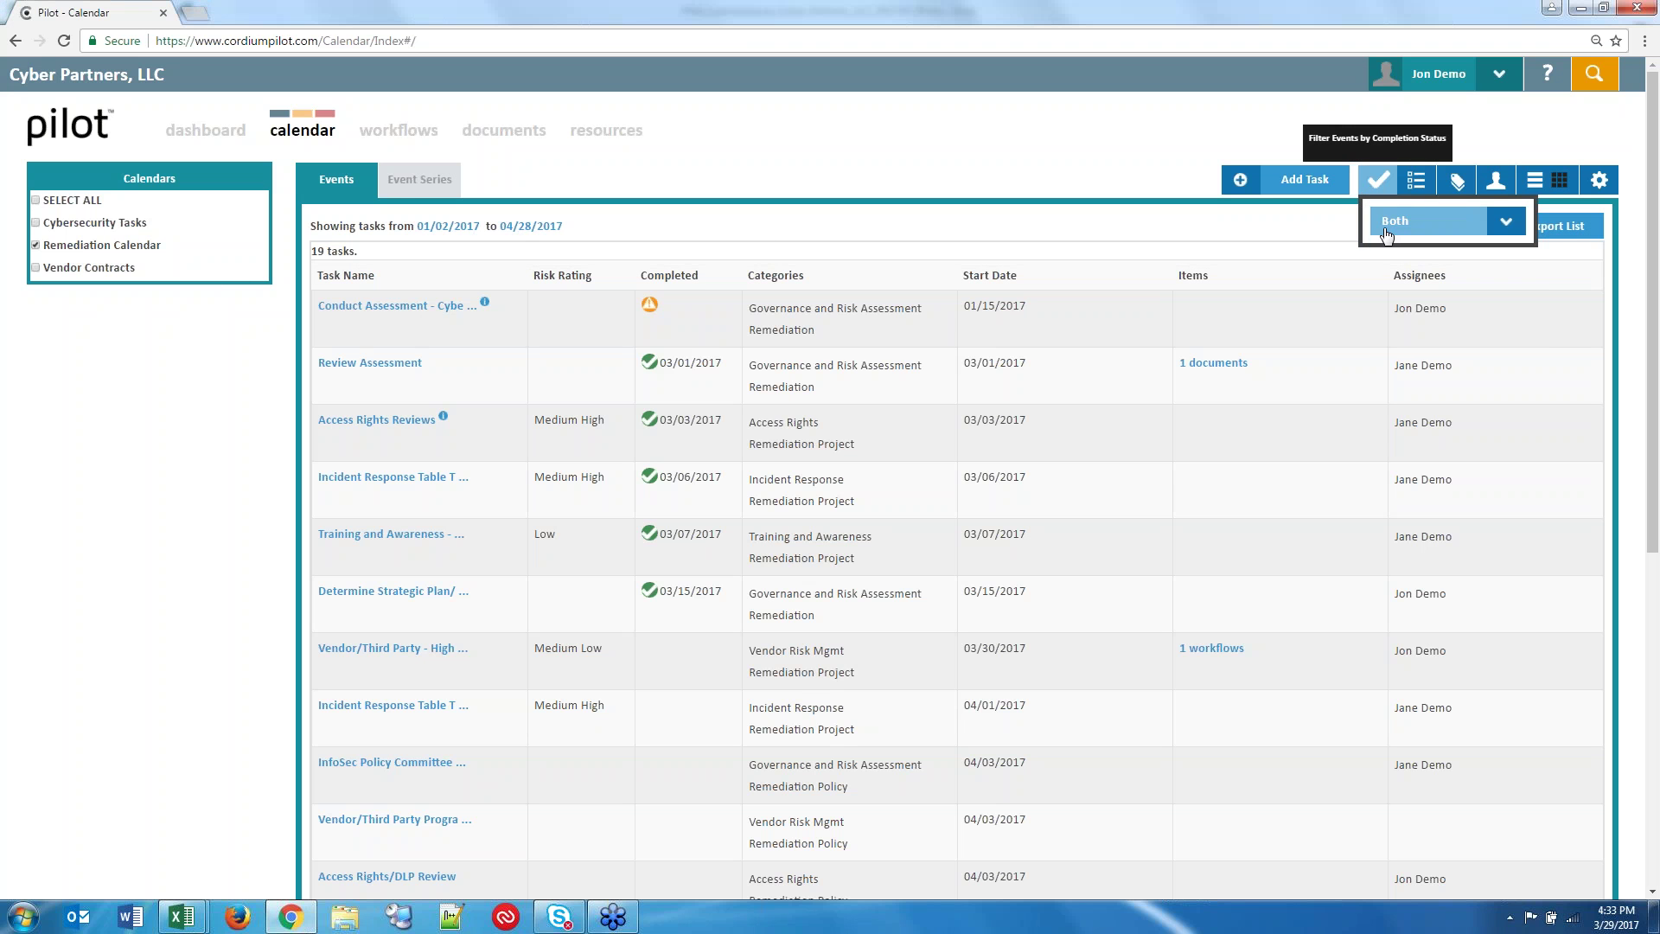
{"action": "left_click", "coordinate": [1435, 221]}
{"action": "left_click", "coordinate": [1415, 305]}
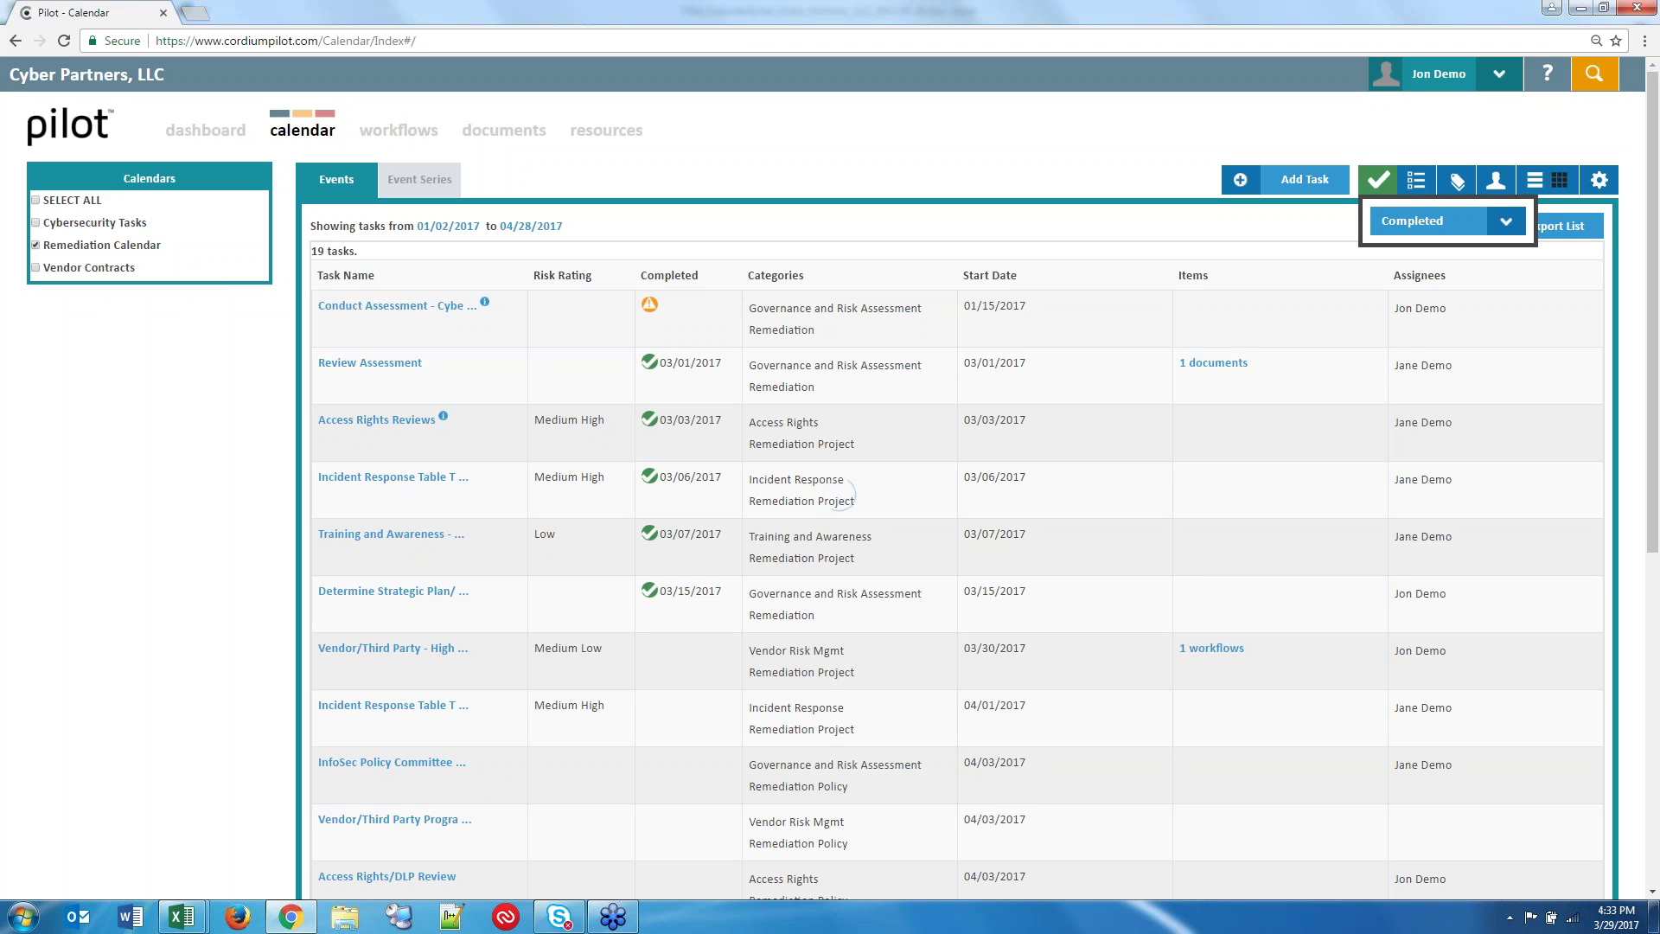
{"action": "left_click", "coordinate": [1379, 186]}
Check the list's export options and the Calendar Events workbook in Excel, and return to Chrome to close the export dialog without exporting.
{"action": "left_click", "coordinate": [1552, 226]}
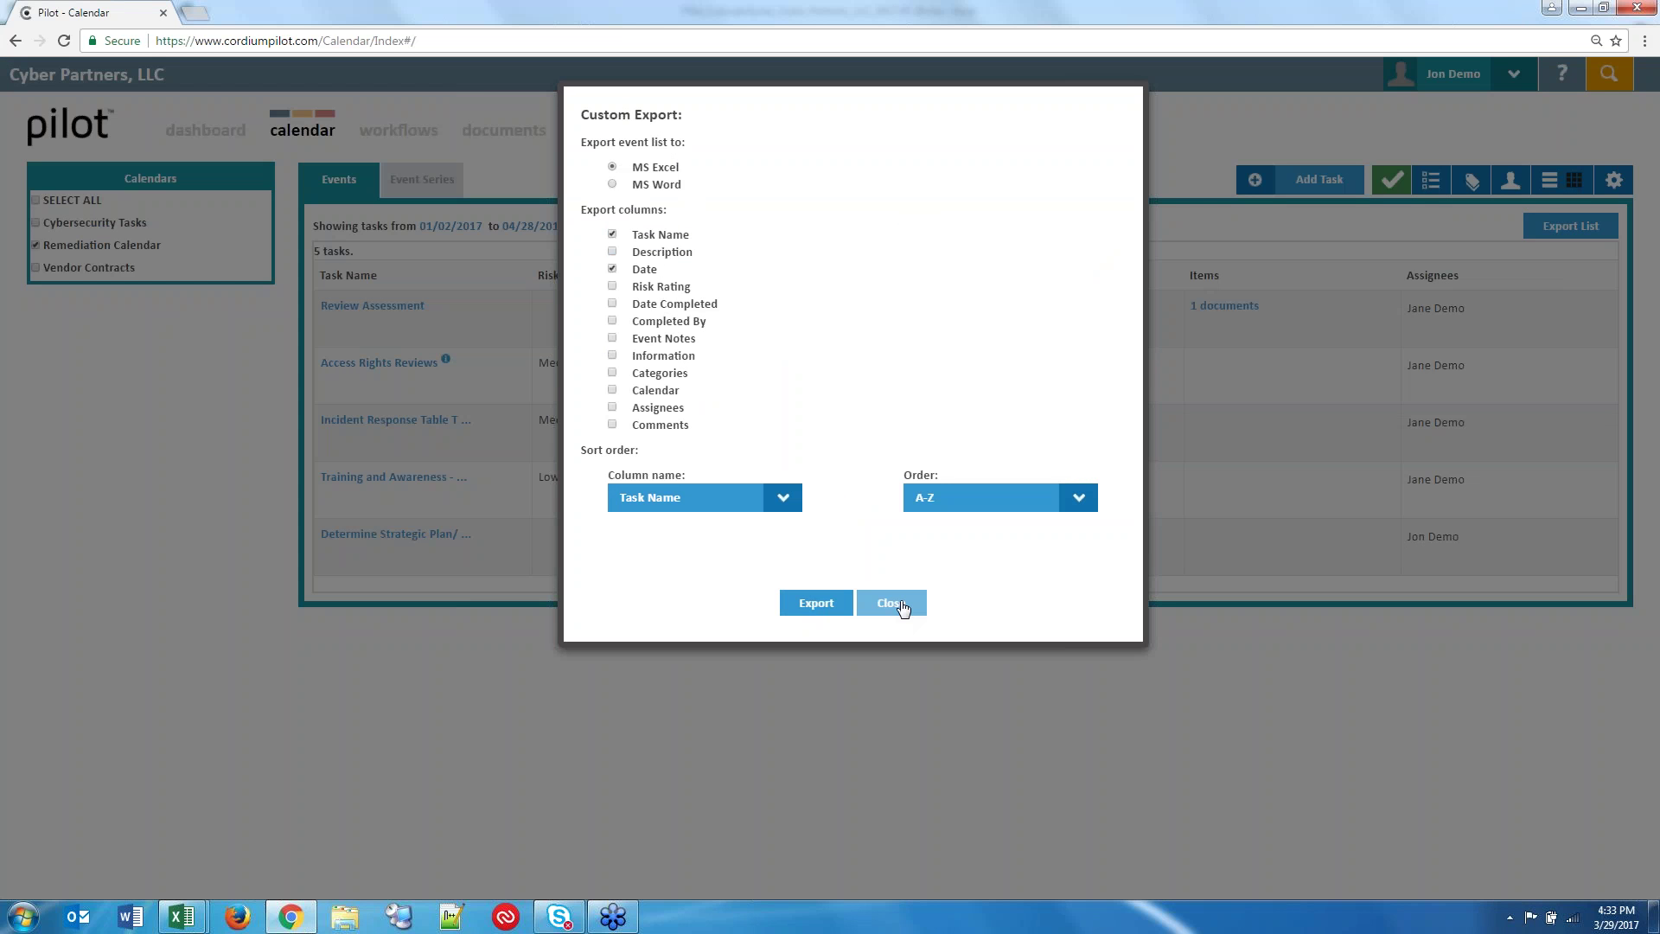
{"action": "mouse_move", "coordinate": [181, 917]}
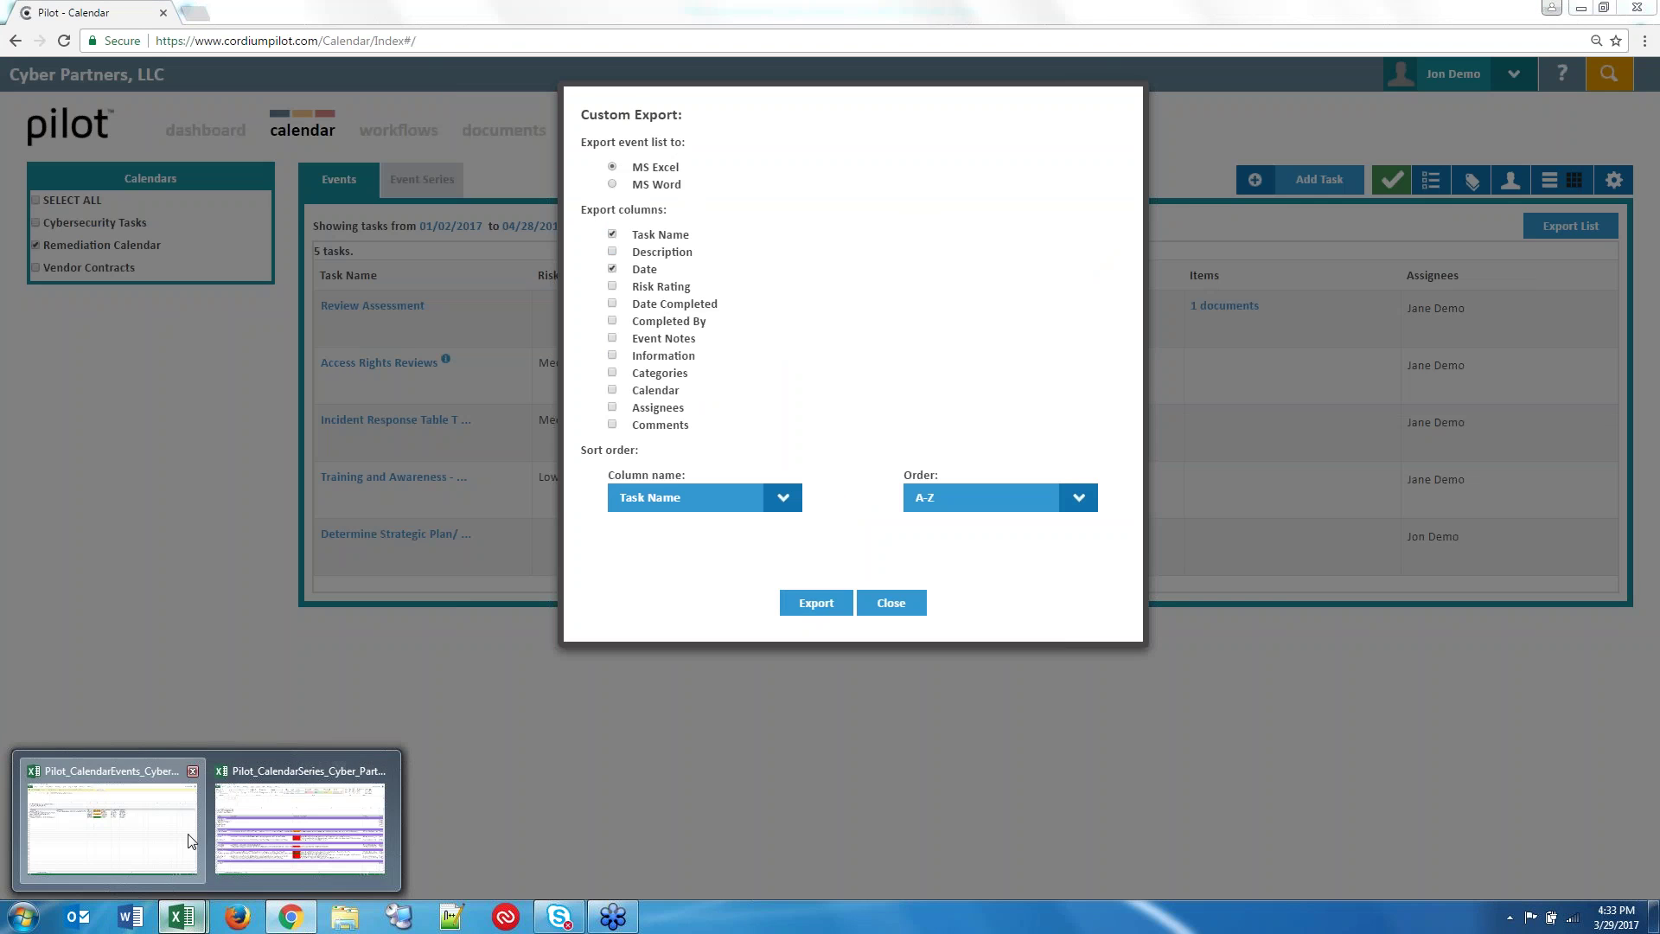
{"action": "left_click", "coordinate": [112, 829]}
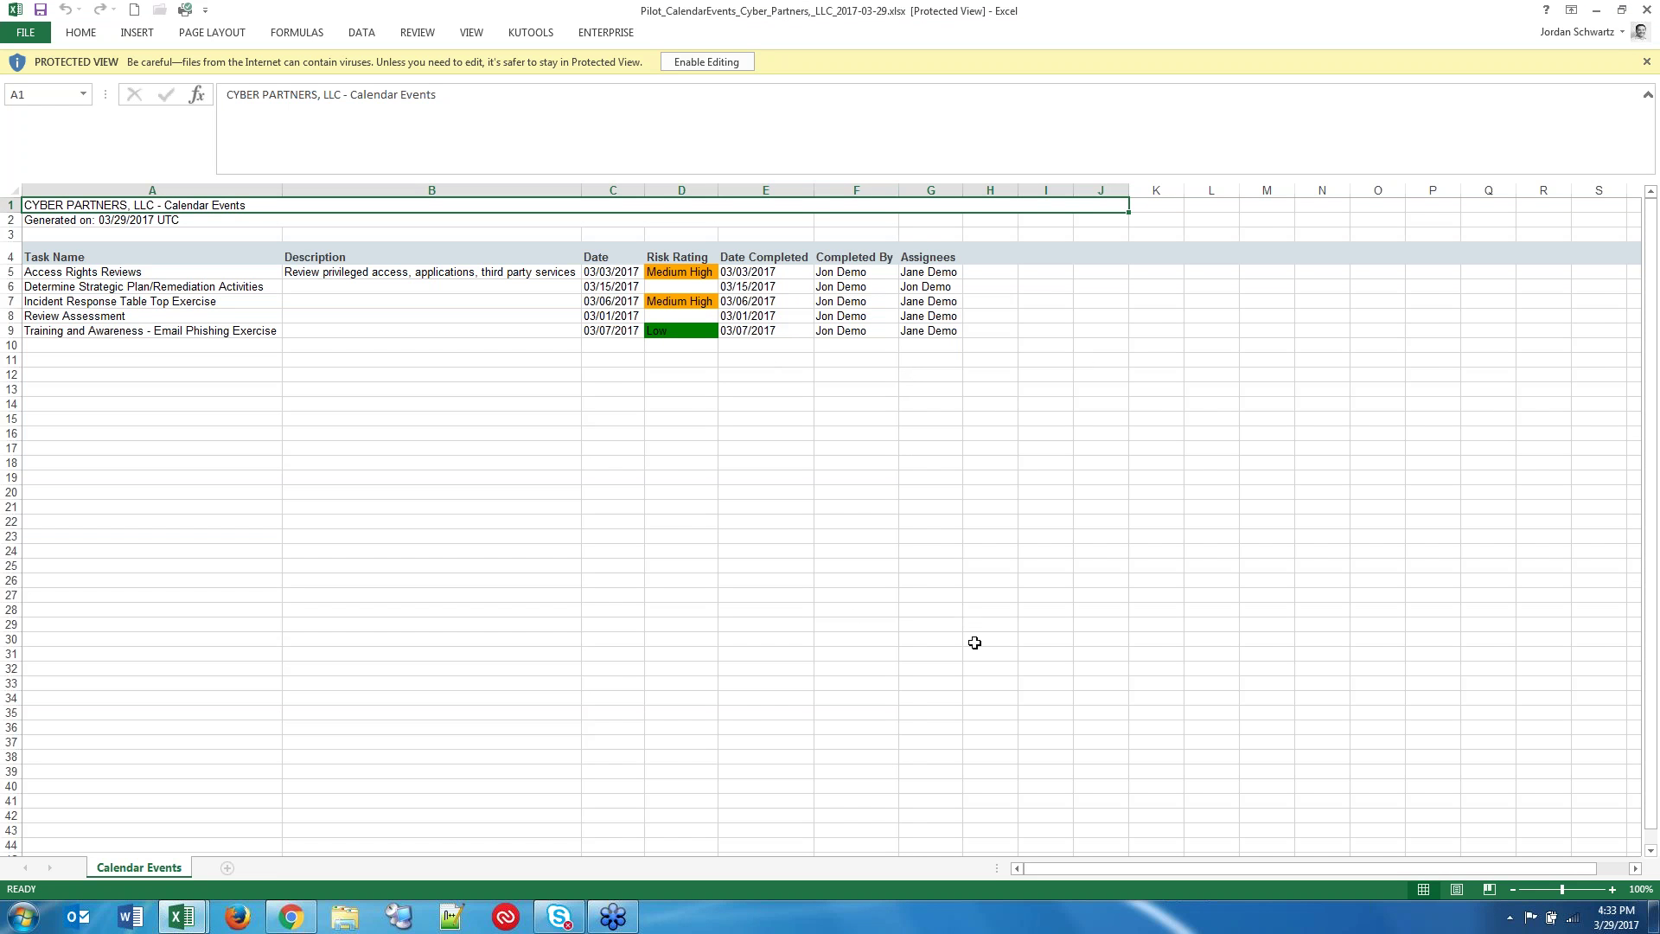
{"action": "left_click", "coordinate": [306, 923]}
{"action": "left_click", "coordinate": [905, 614]}
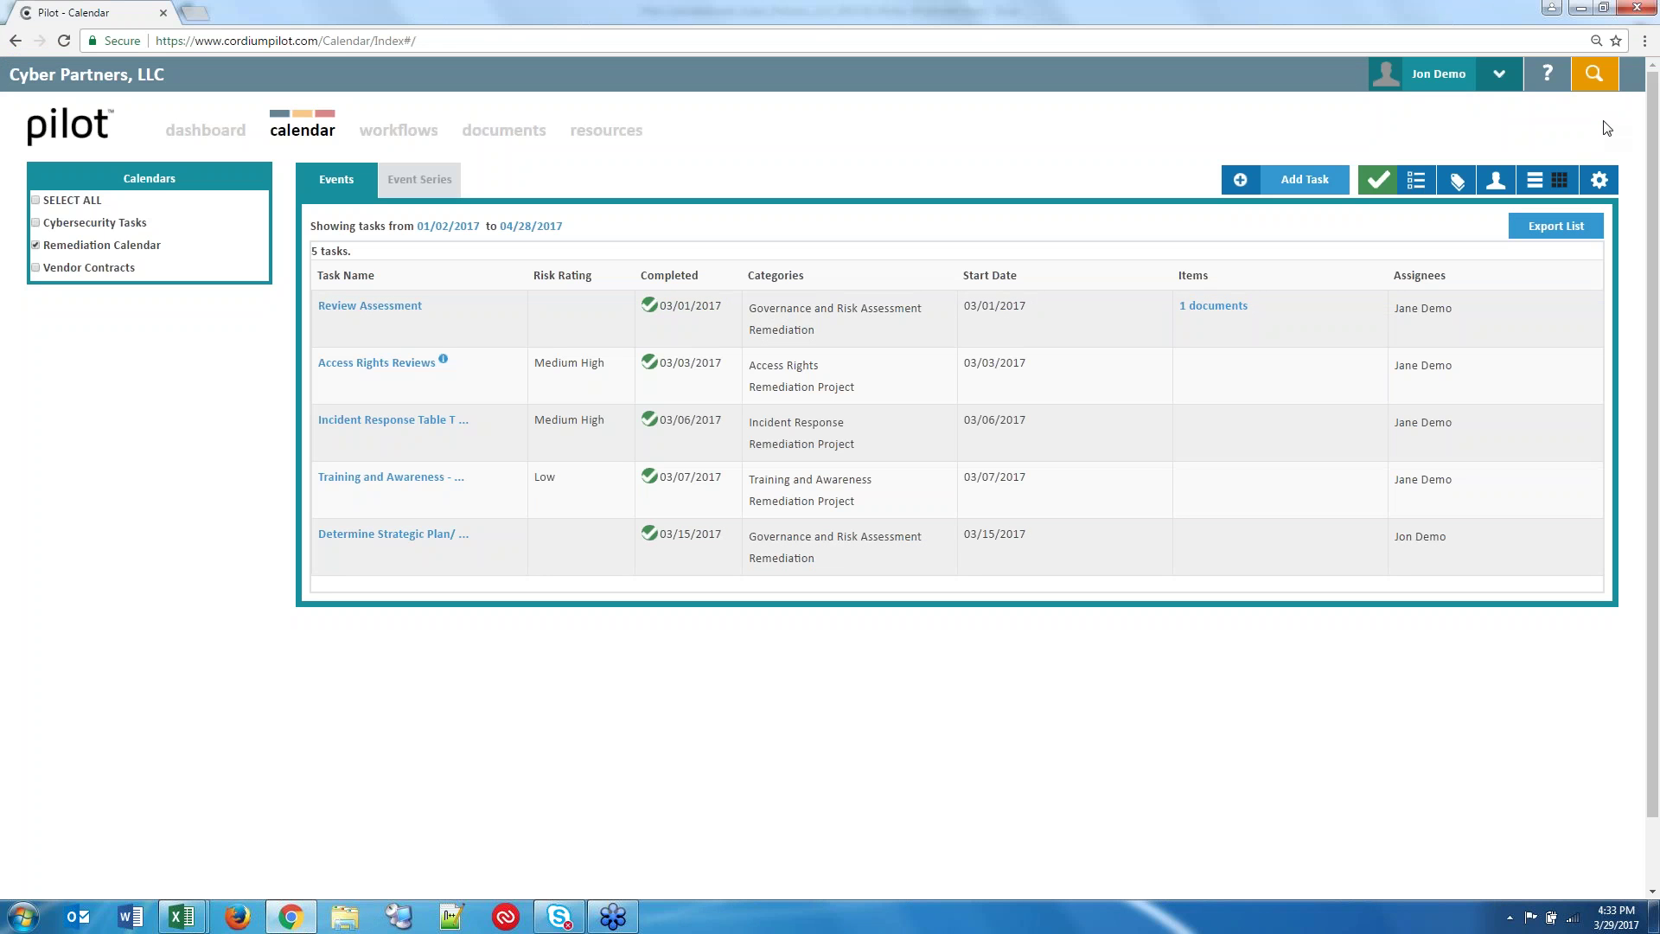
View the site search box with its Advanced Search option and close it.
{"action": "left_click", "coordinate": [1595, 75]}
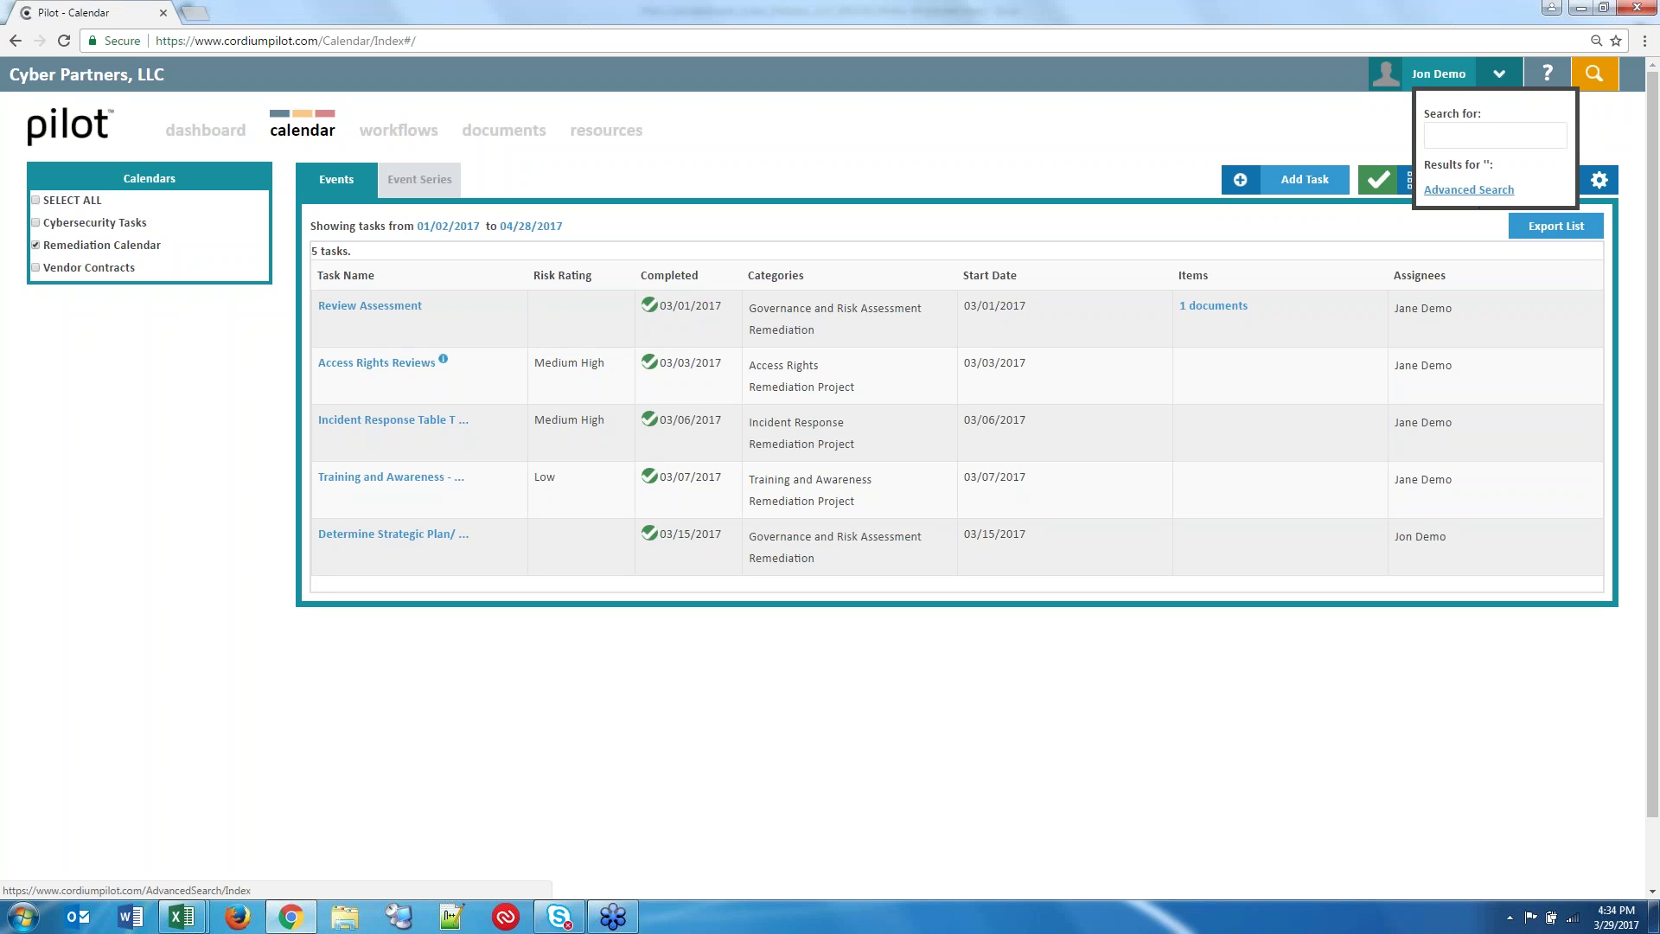
{"action": "left_click", "coordinate": [1591, 84]}
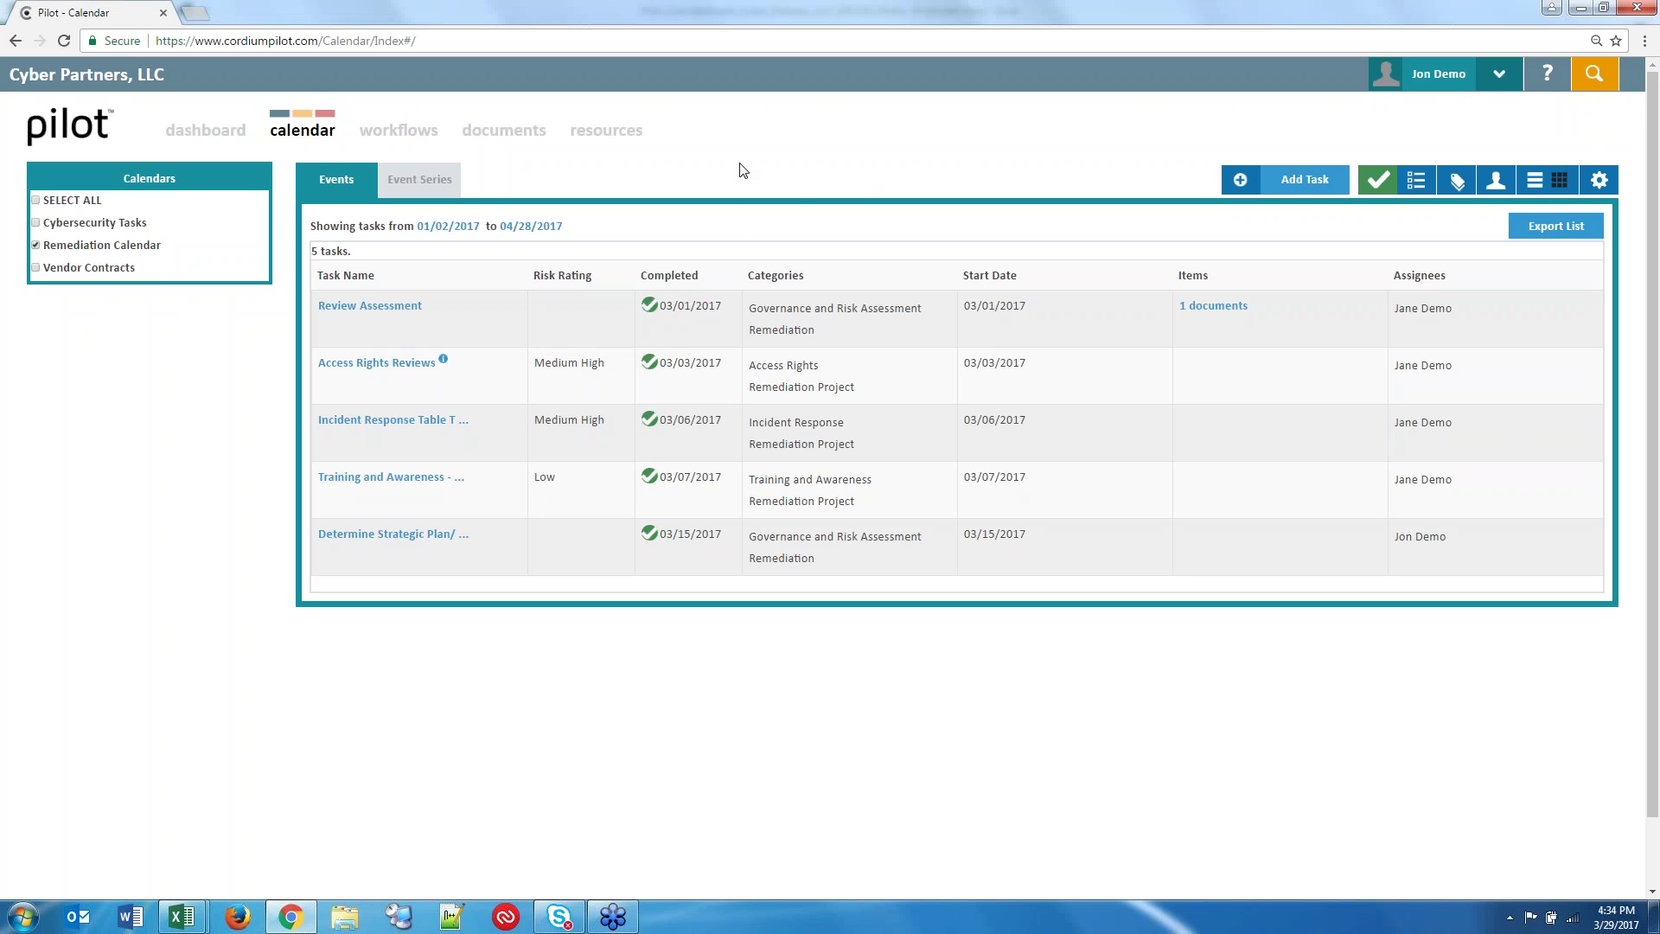
Open the event documents, filter them by the Firewall category and select all the filtered documents.
{"action": "left_click", "coordinate": [490, 132]}
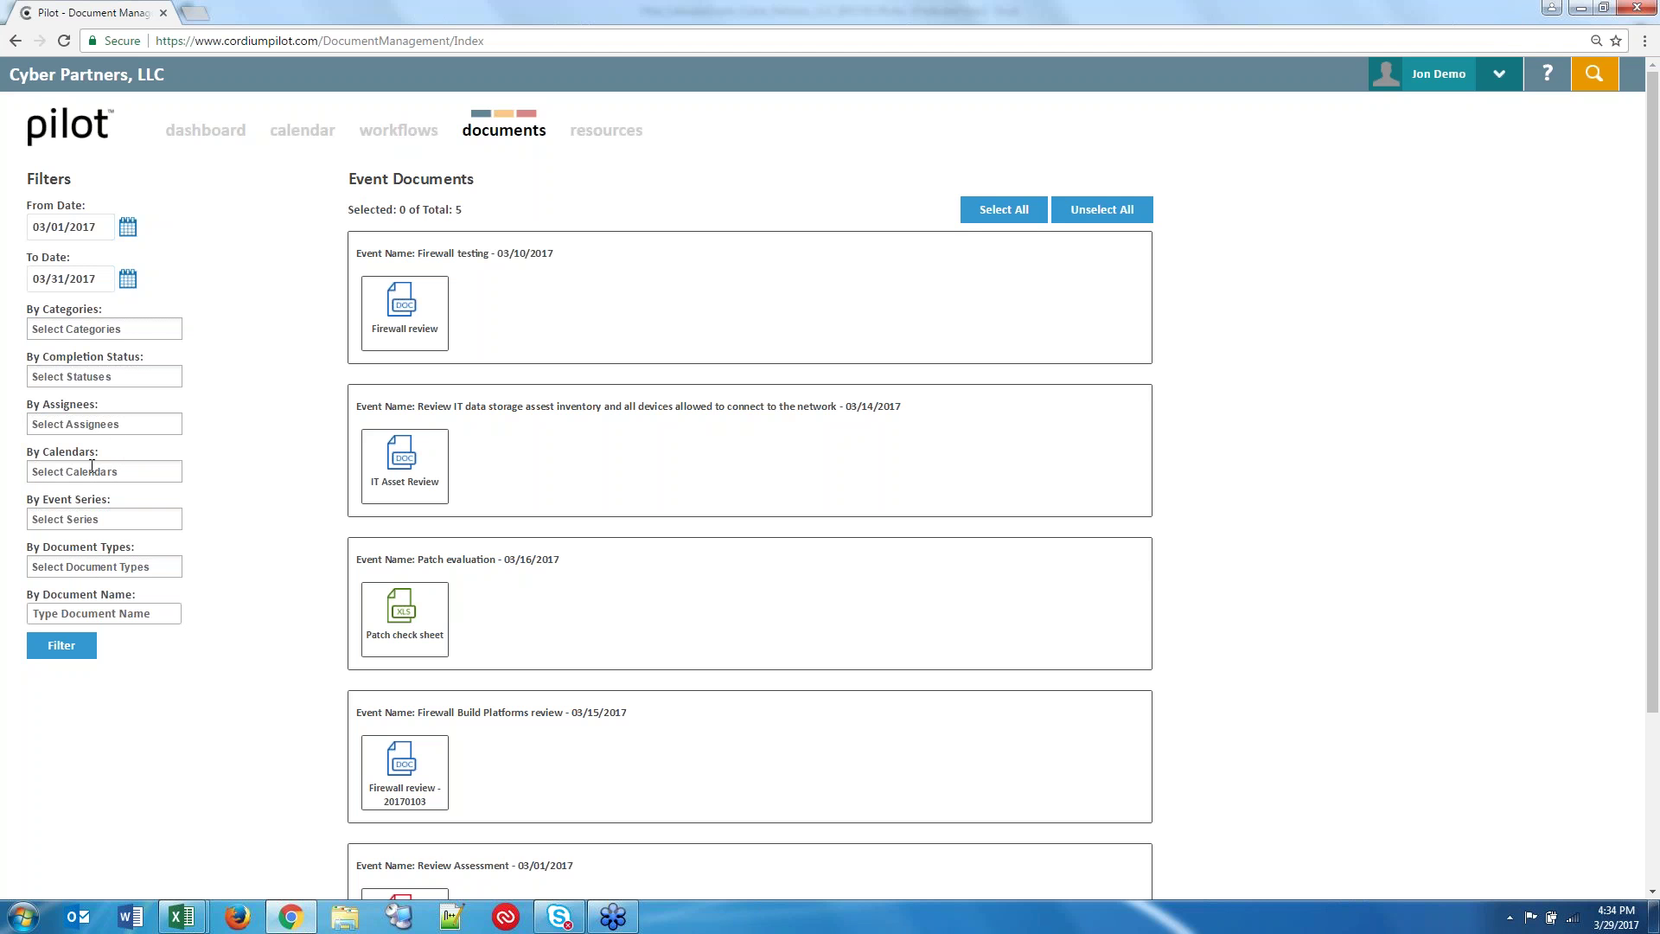
{"action": "left_click", "coordinate": [84, 329]}
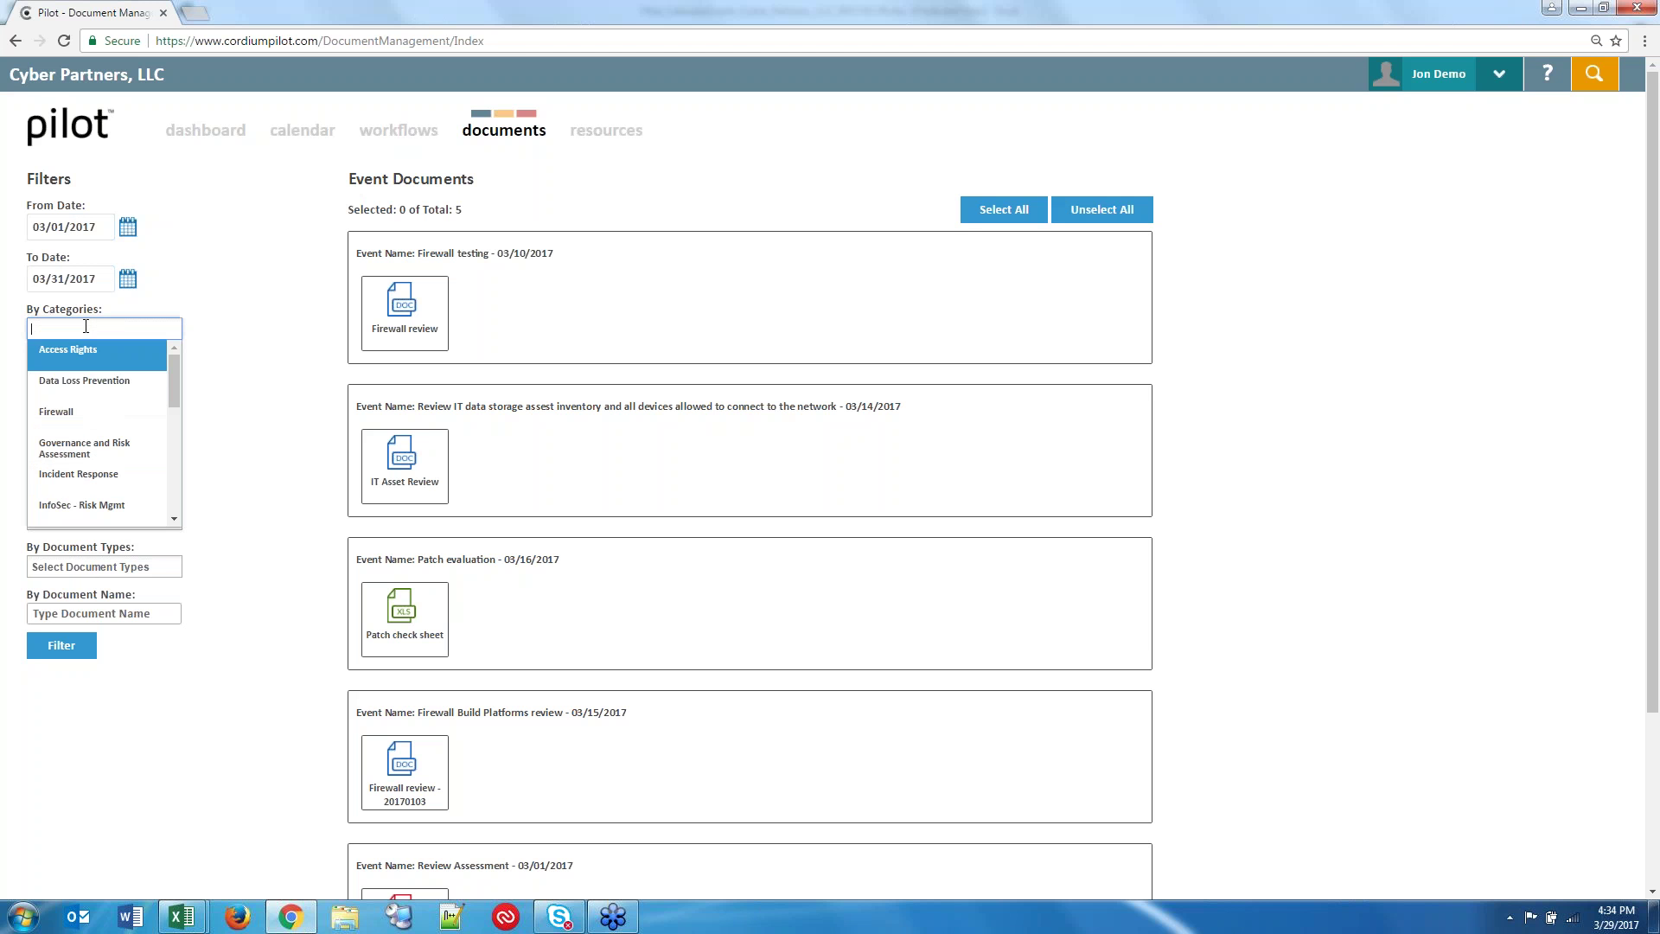
{"action": "left_click", "coordinate": [71, 417]}
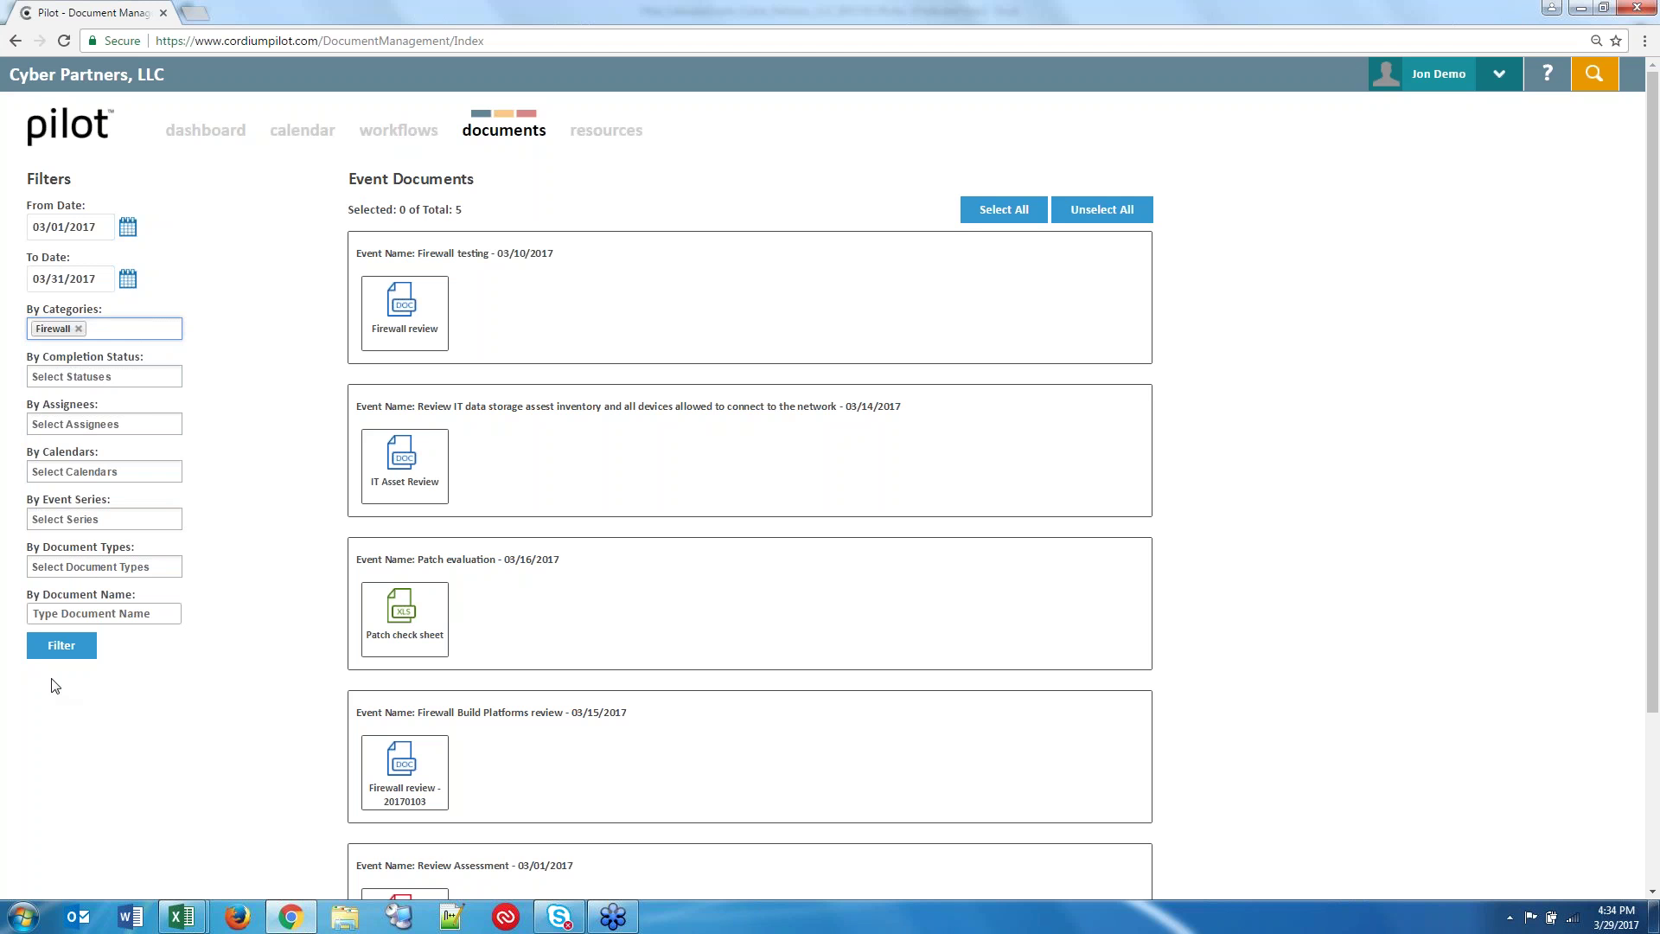
{"action": "left_click", "coordinate": [59, 646]}
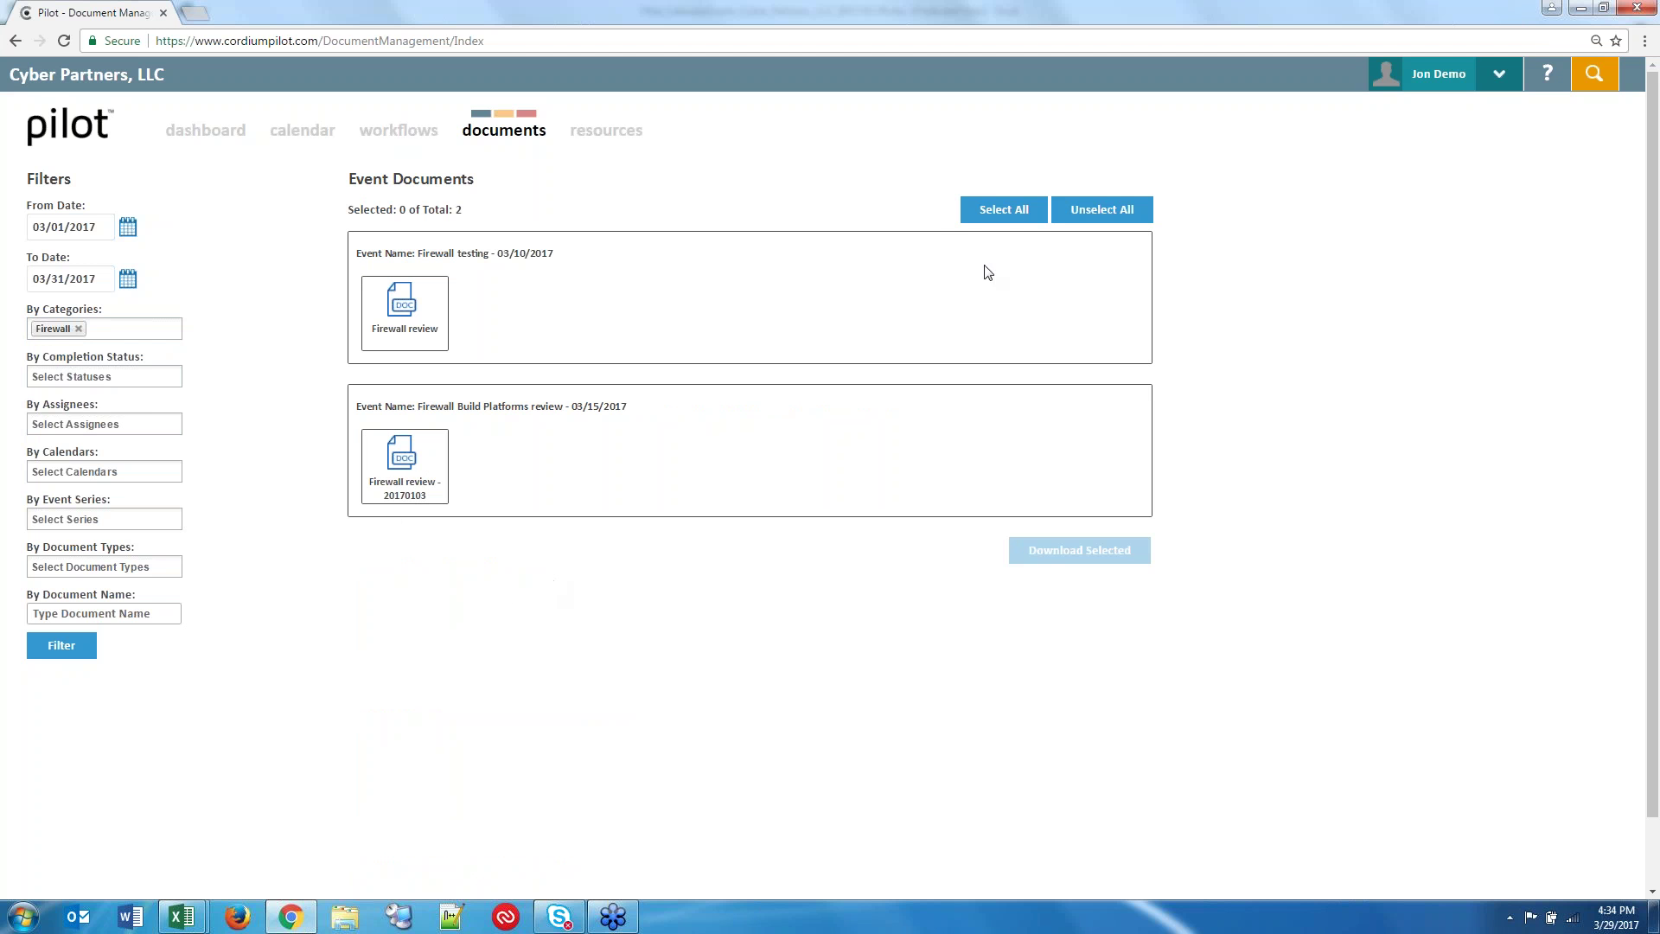
{"action": "left_click", "coordinate": [1001, 213]}
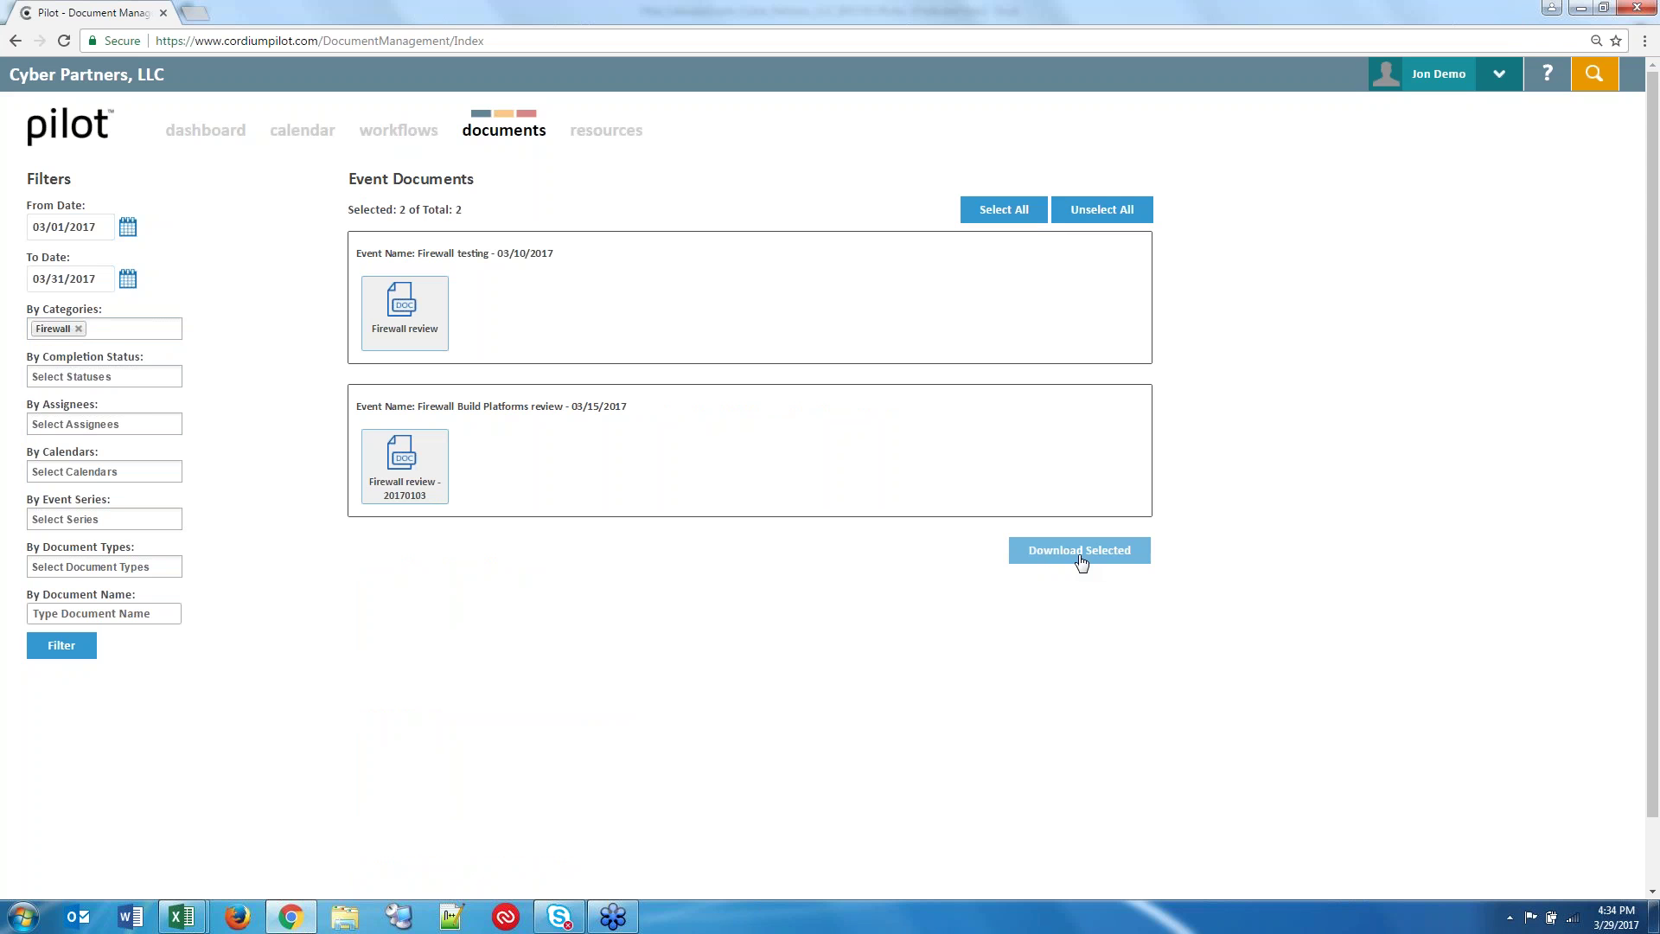
Open the dashboard and examine the configuration of the Contracts- Upcoming Renewals widget, cancelling without changes.
{"action": "left_click", "coordinate": [232, 143]}
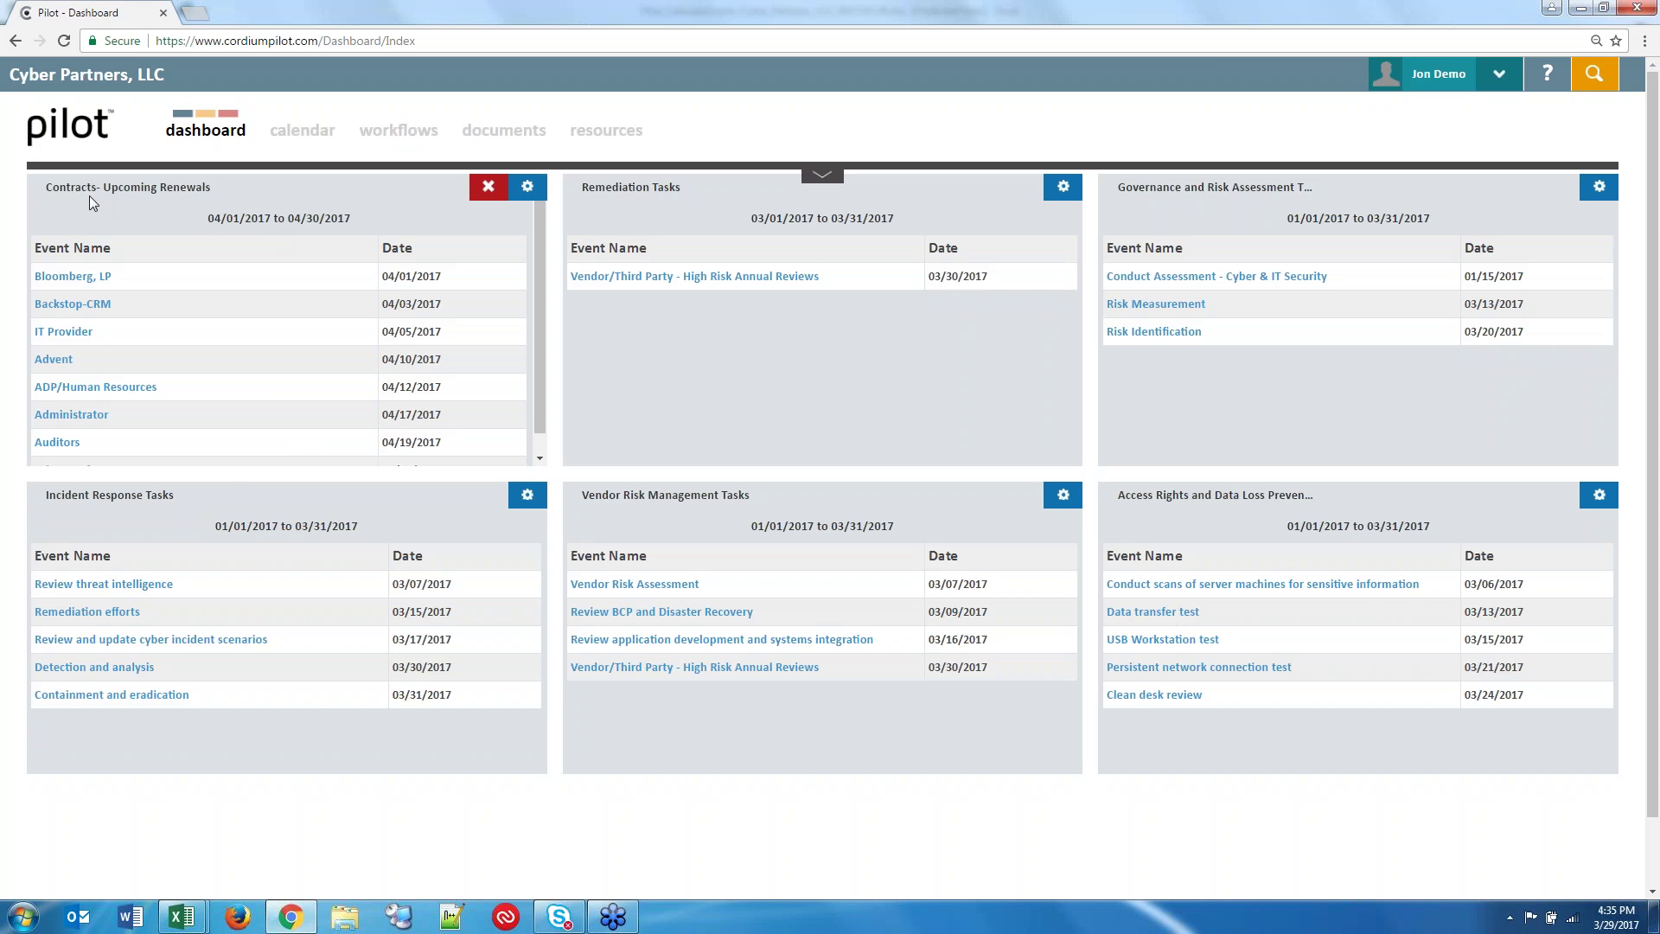
{"action": "left_click", "coordinate": [526, 187]}
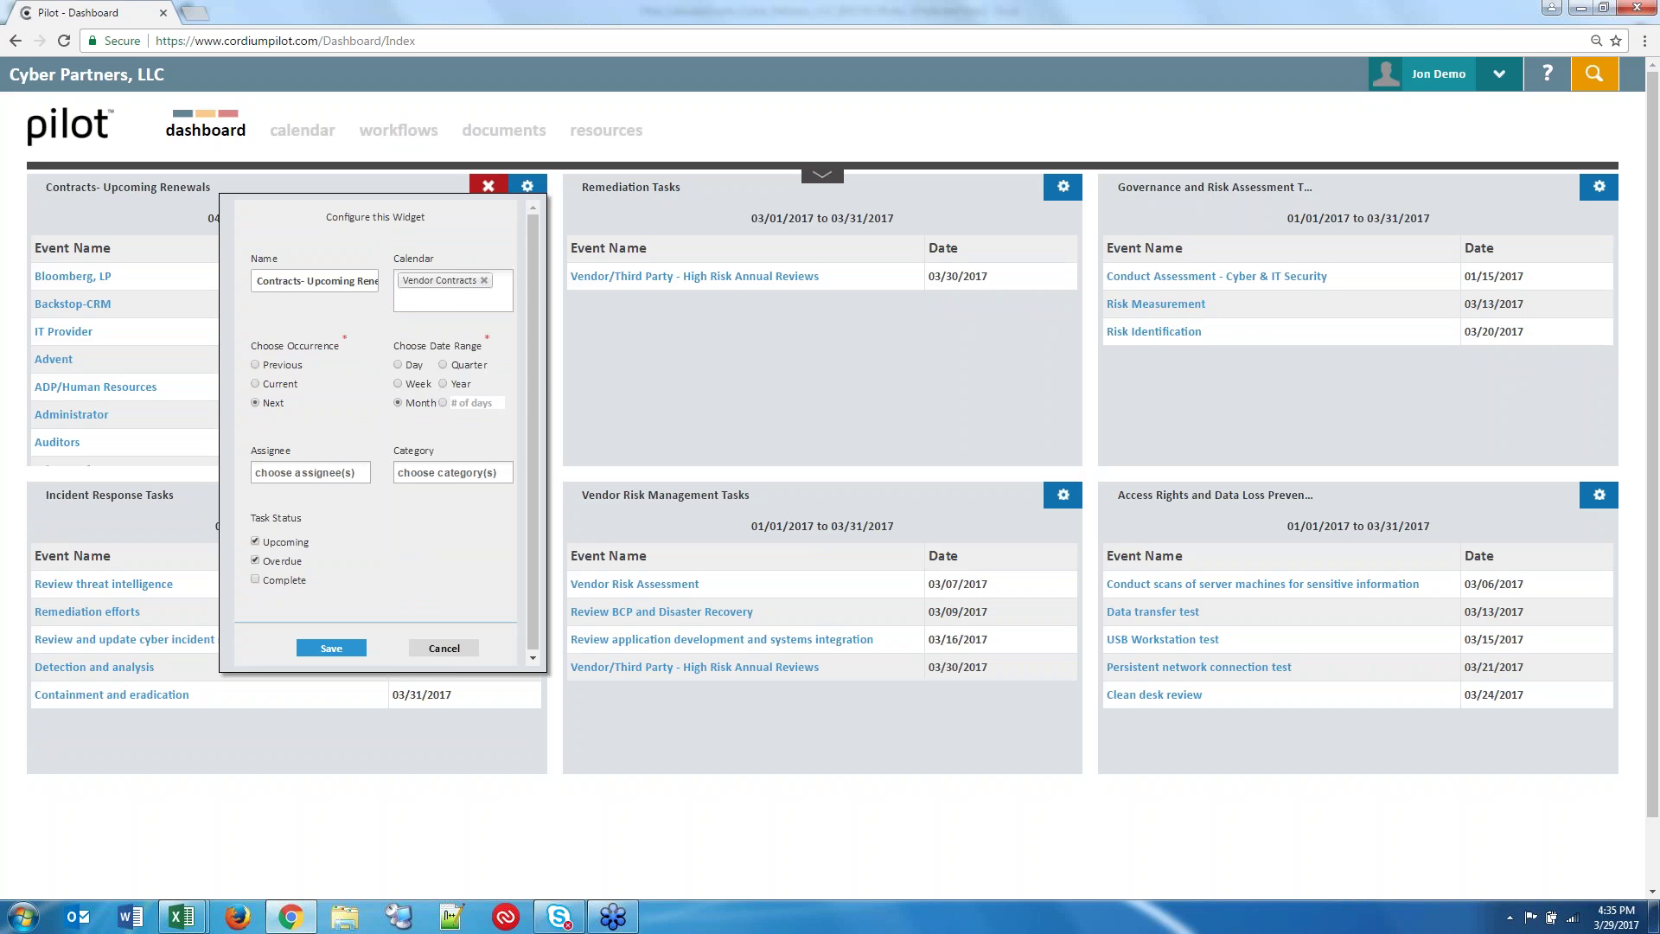
{"action": "left_click", "coordinate": [451, 648]}
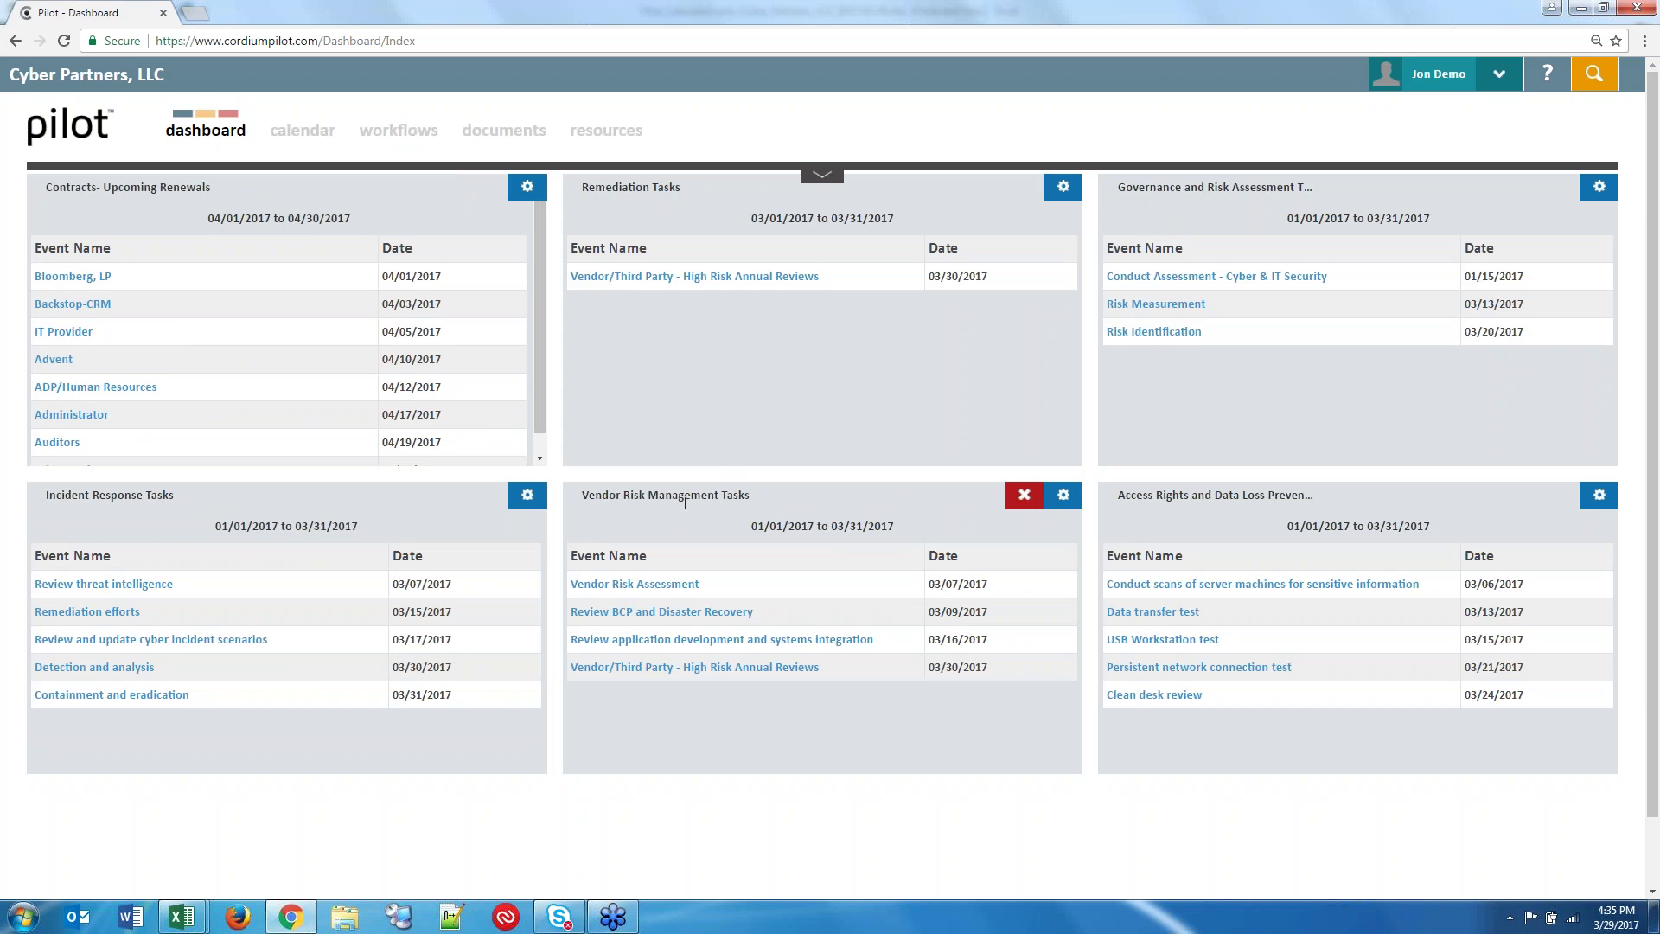
Examine the Vendor Risk Management Tasks widget's configuration, including its date range, category and task status, and close it unchanged.
{"action": "left_click", "coordinate": [1064, 495]}
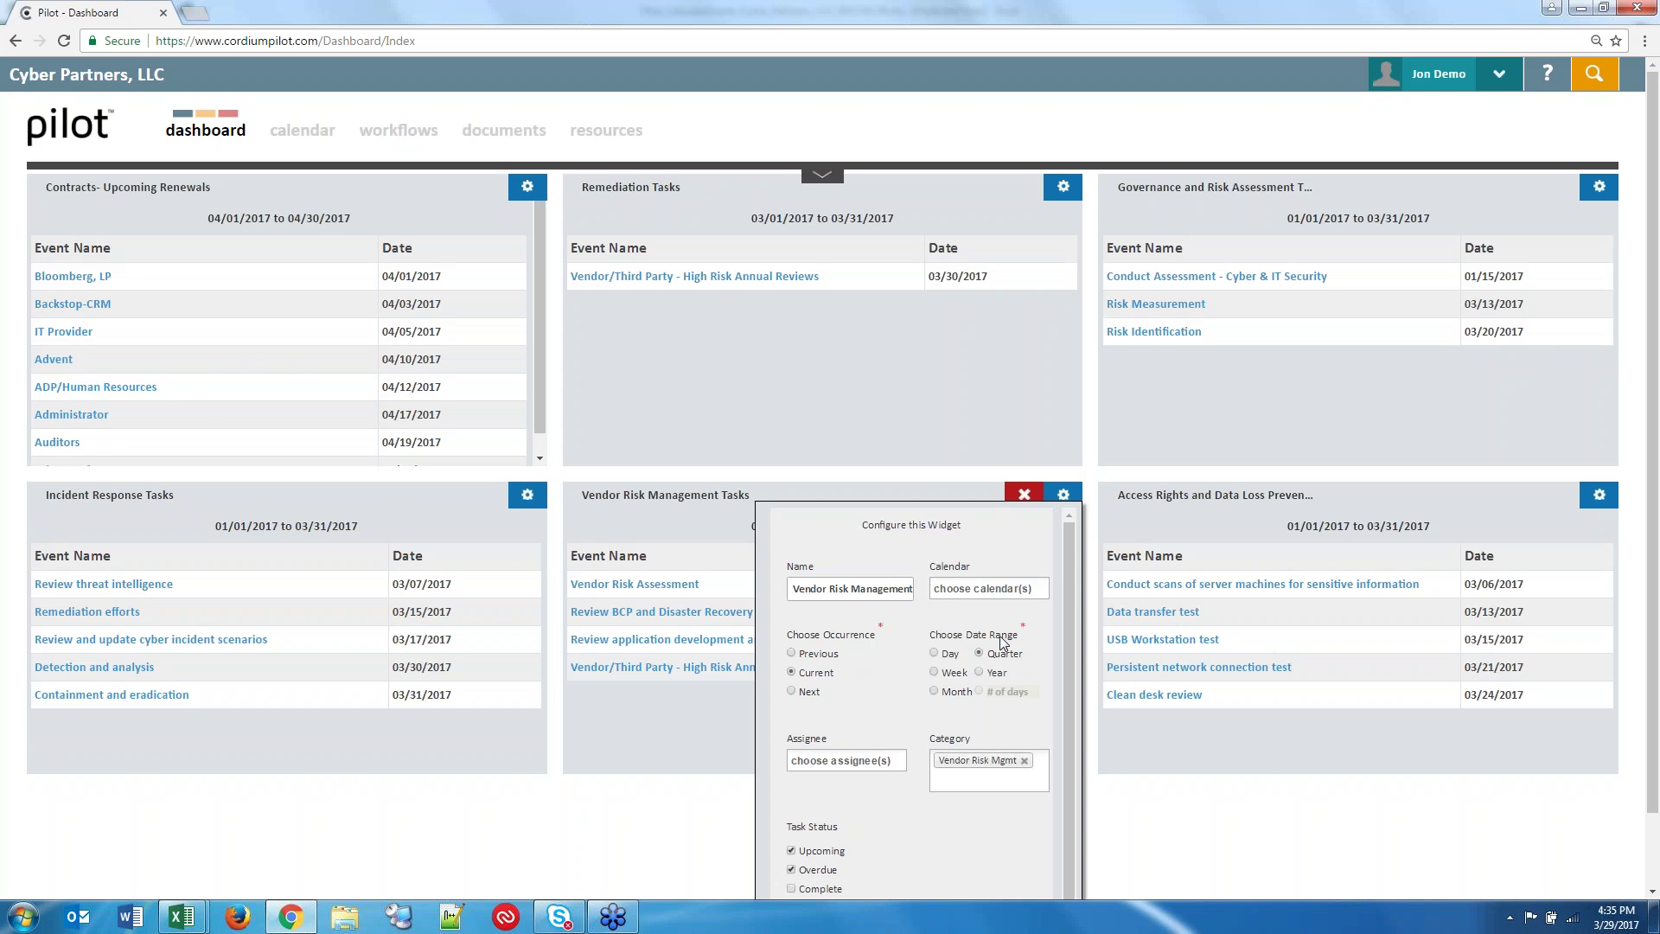
{"action": "scroll", "coordinate": [891, 856], "scroll_direction": "down", "scroll_amount": 1}
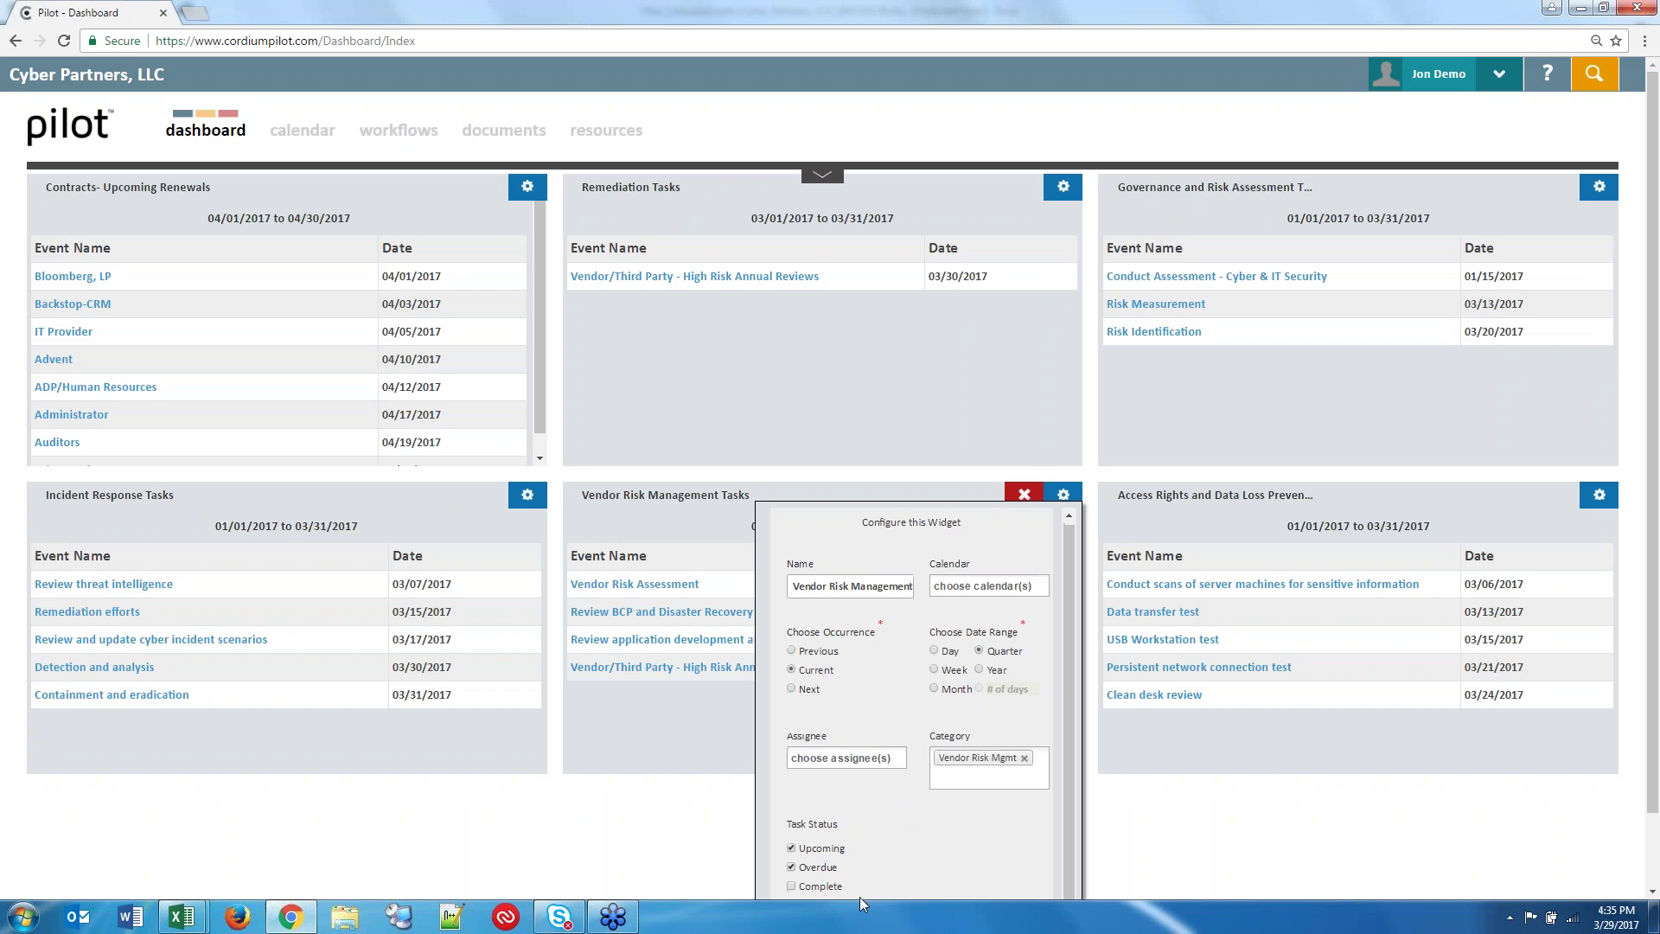
{"action": "left_click", "coordinate": [1063, 499]}
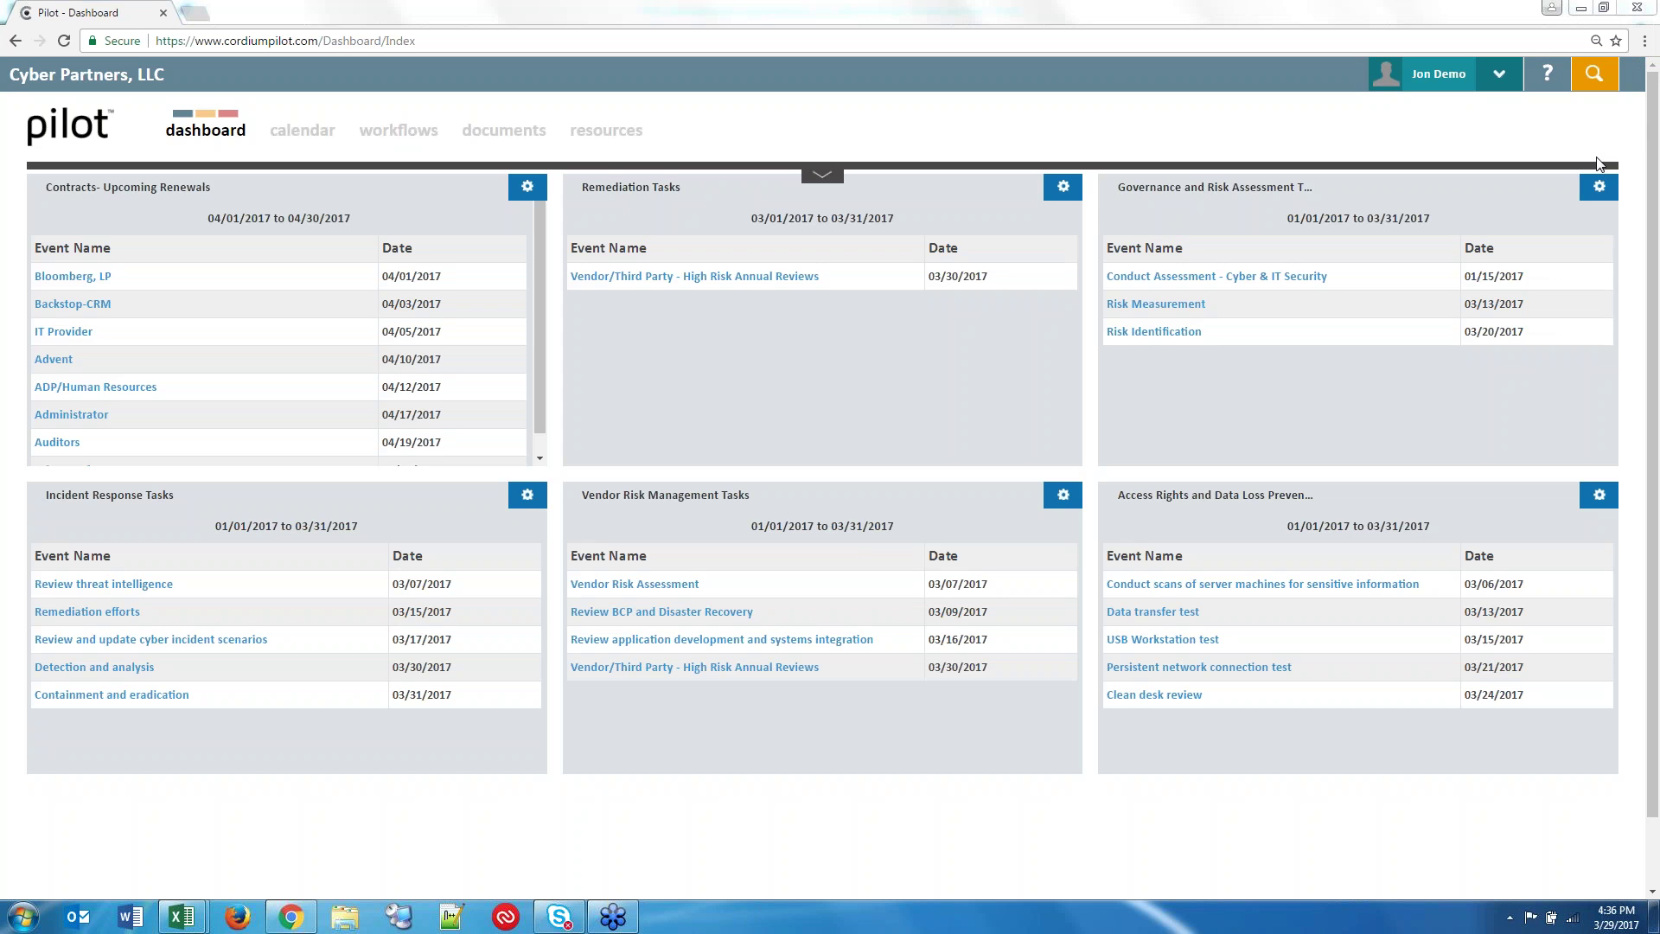
{"action": "mouse_move", "coordinate": [856, 487]}
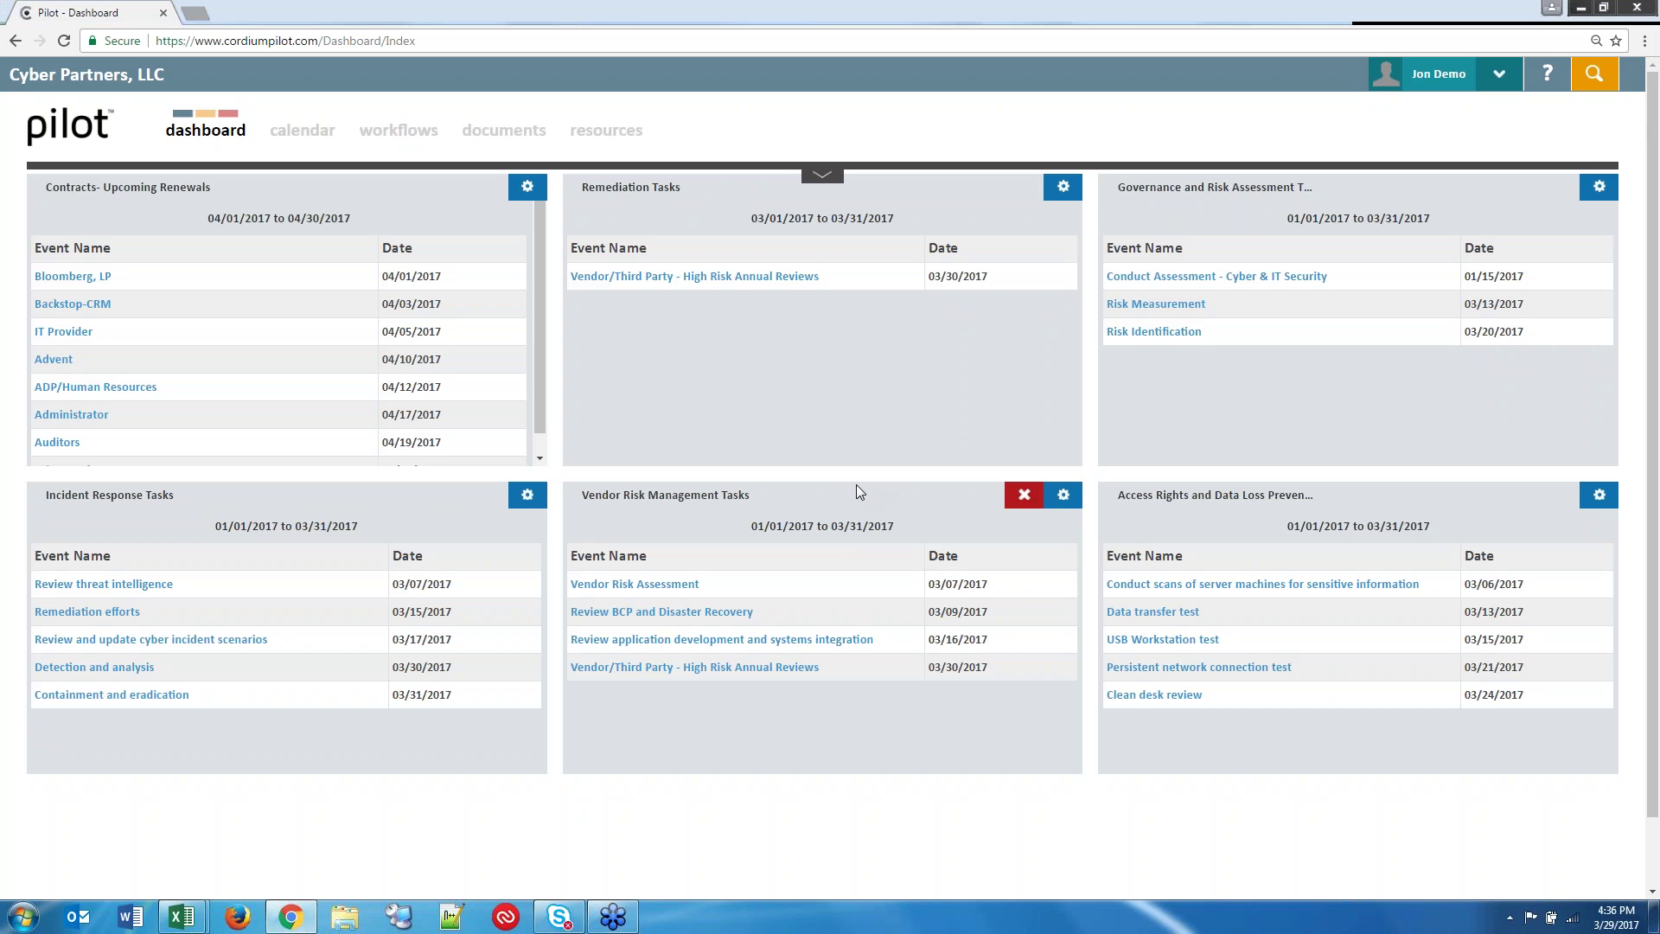